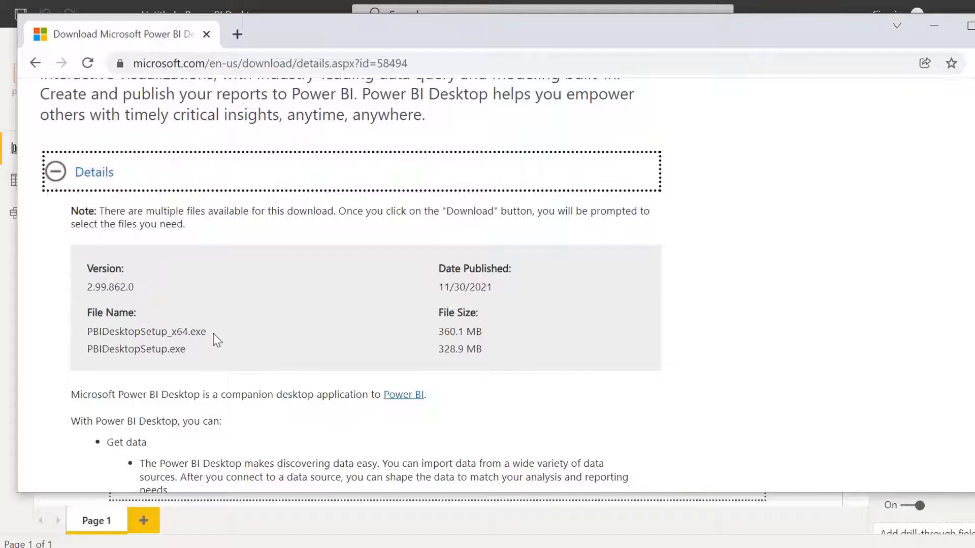
- Review the installer file names in the Power BI Desktop download details, collapse that section and minimize the browser
left_click_drag(217, 340, 122, 326)
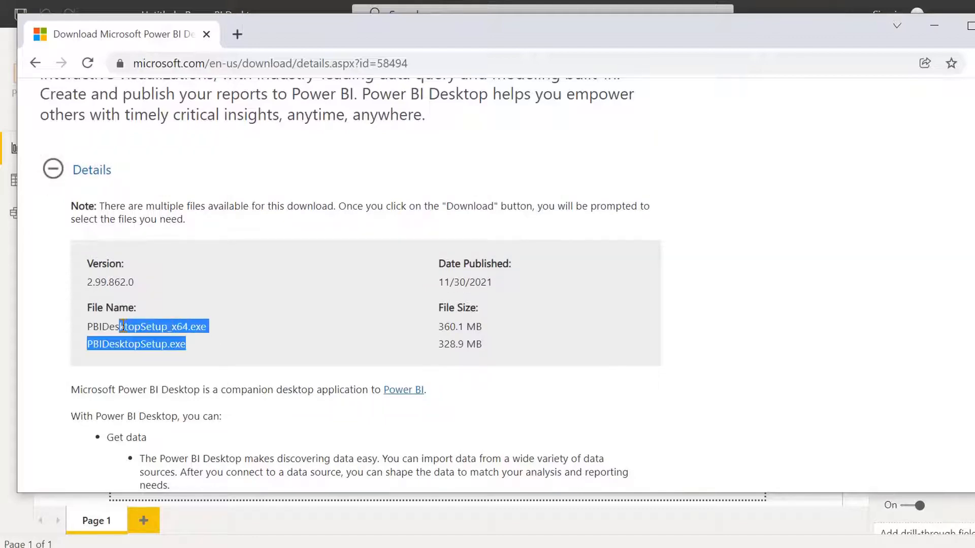
left_click(184, 325)
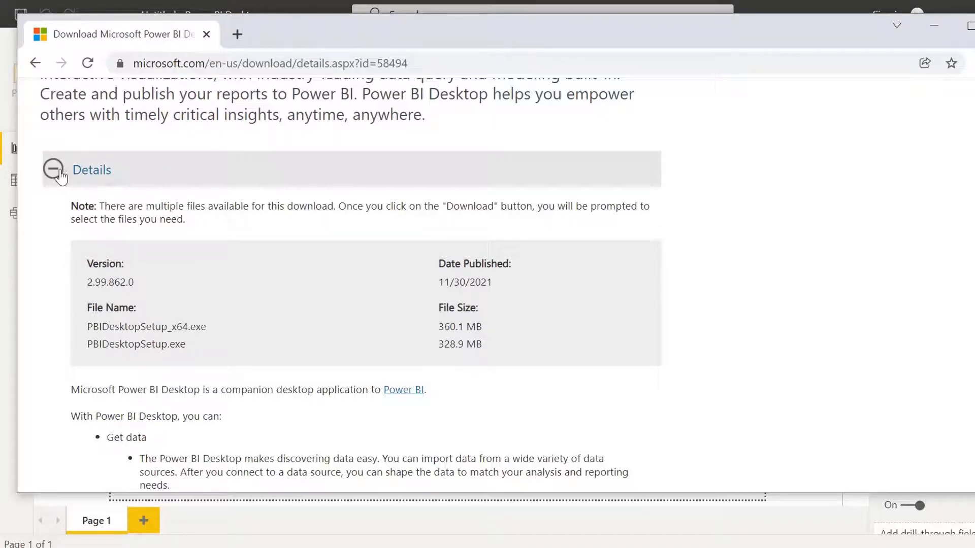
left_click(130, 174)
left_click(935, 26)
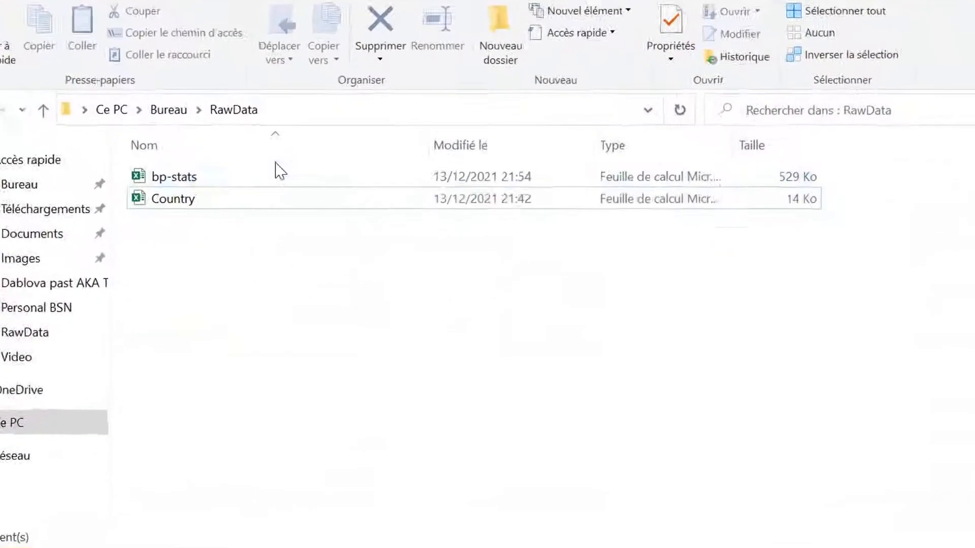
- Open the bp-stats workbook from the RawData folder in Excel and examine its columns and rows
left_click(172, 198)
double_click(104, 124)
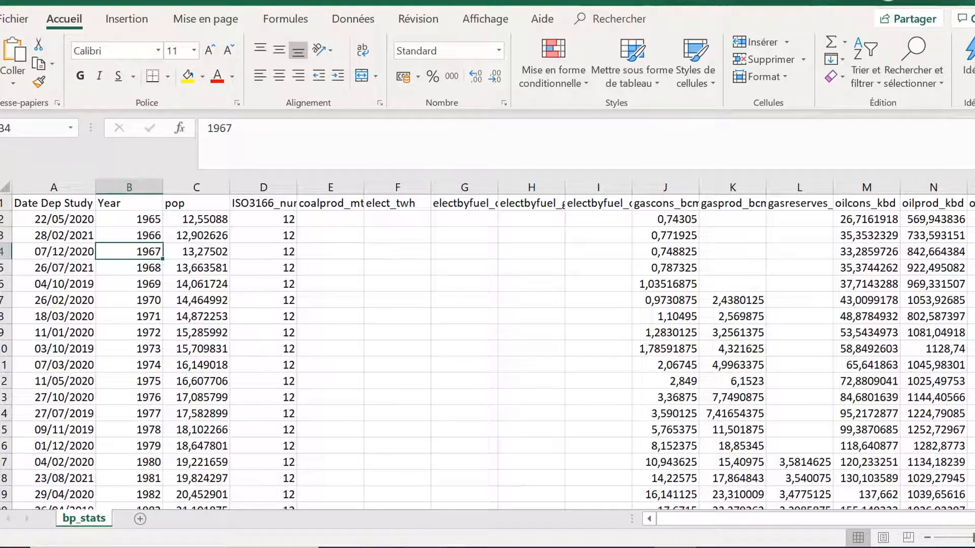
left_click(370, 465)
left_click(249, 213)
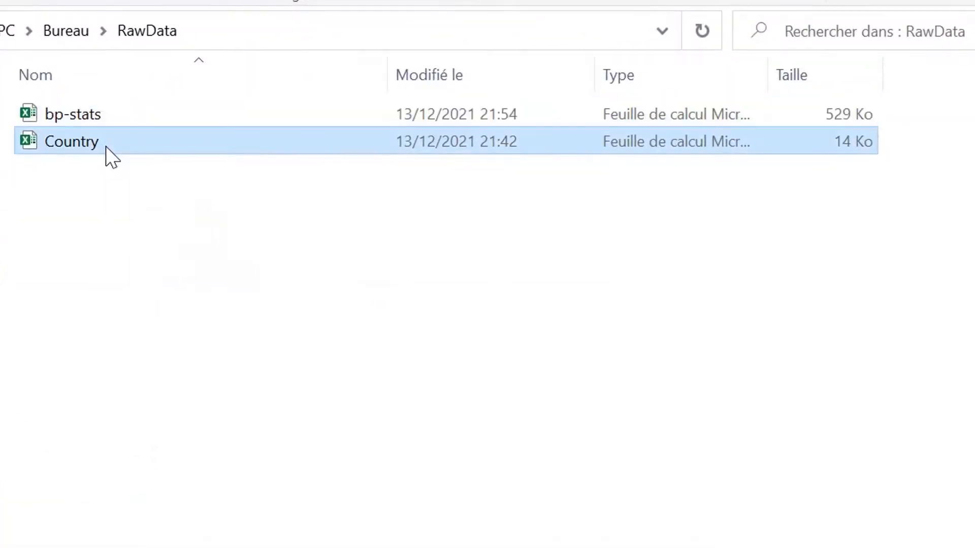
- Open the Country workbook from the RawData folder and examine its country codes, regions and membership columns
double_click(108, 151)
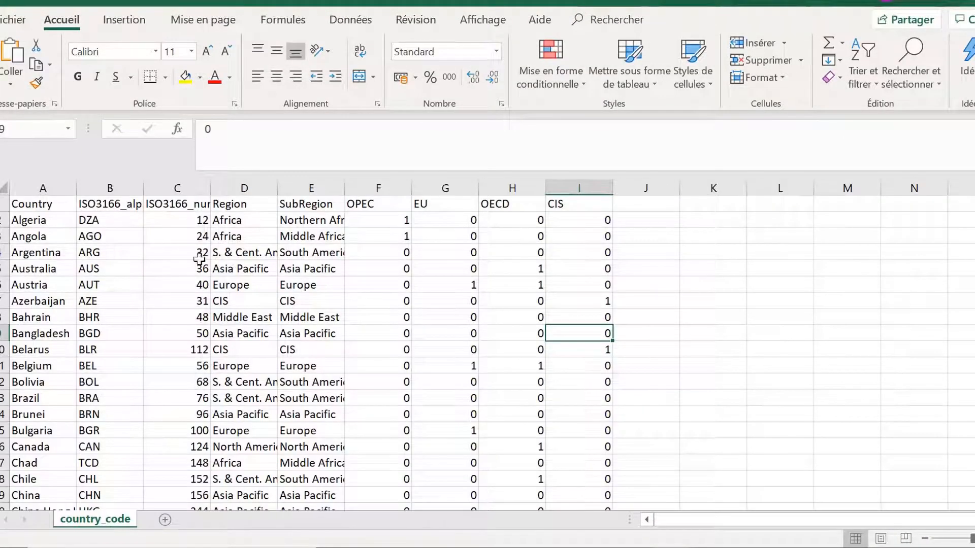
left_click(199, 259)
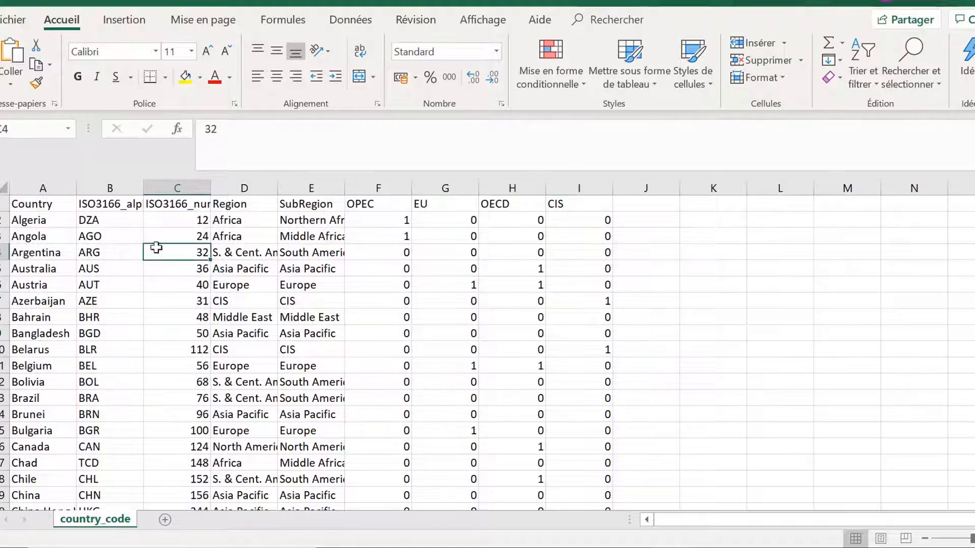
left_click_drag(242, 218, 604, 431)
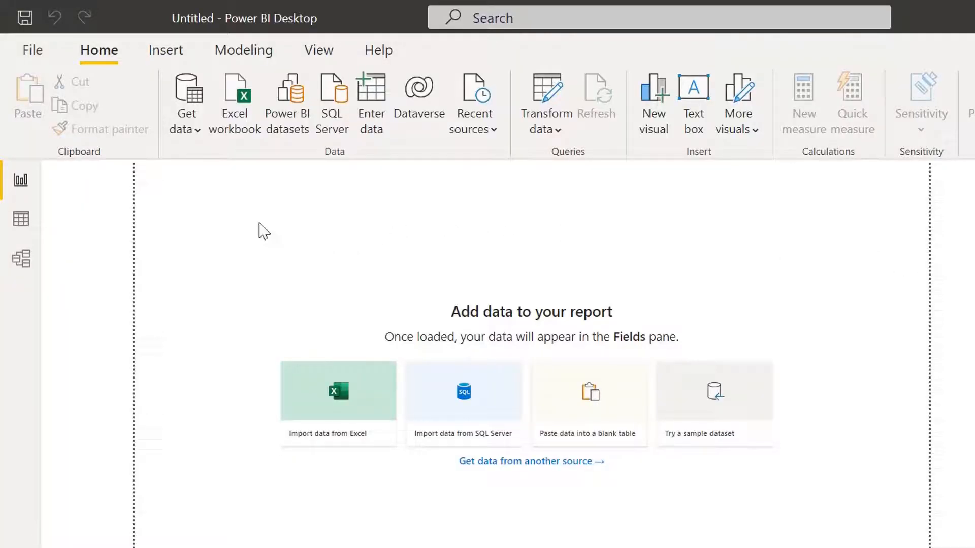
- In Power BI Desktop, import the bp_stats sheet from the bp-stats Excel workbook in RawData and open it for transformation
left_click(189, 133)
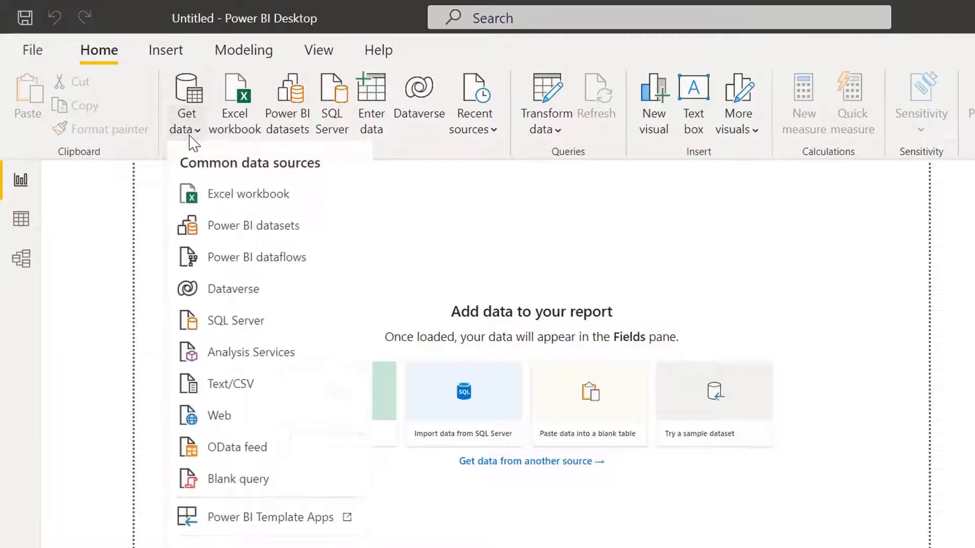
left_click(261, 198)
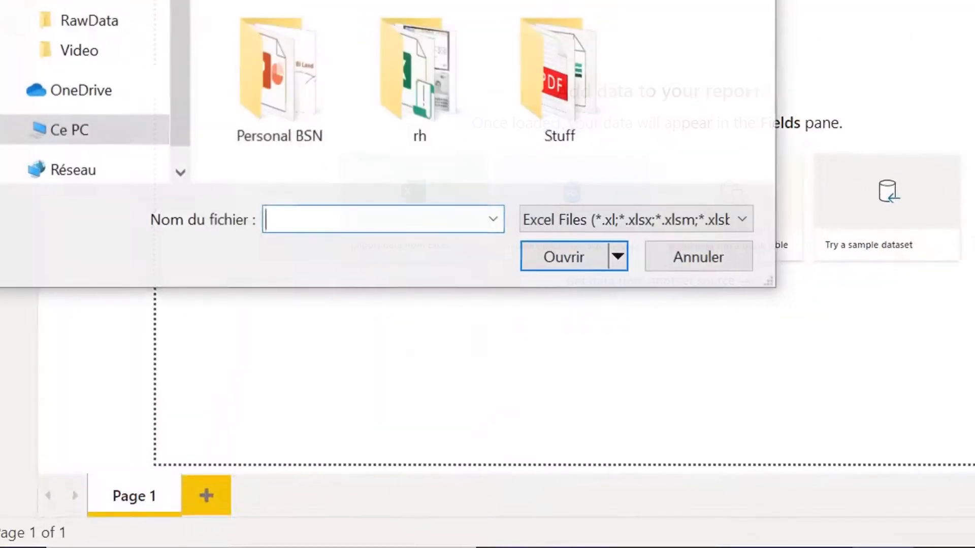
left_click(110, 33)
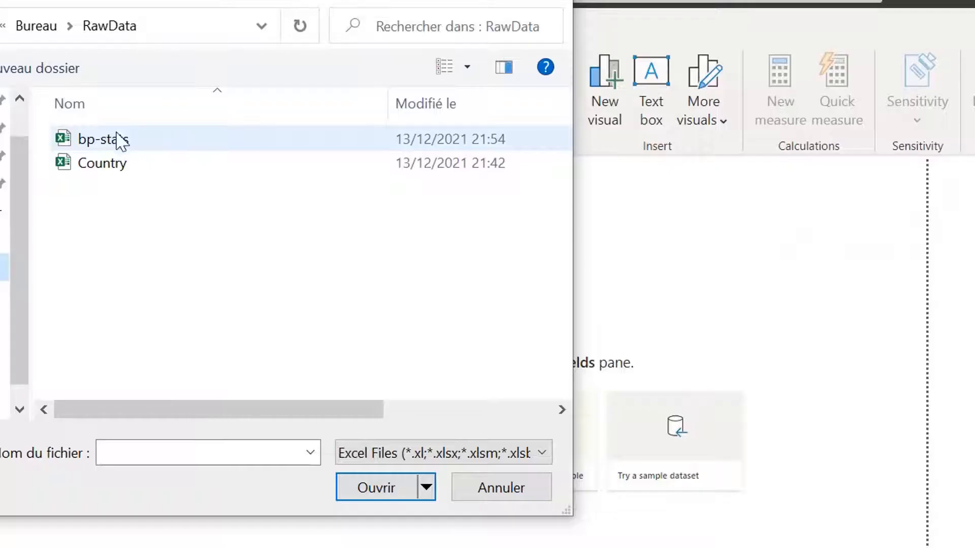
left_click(116, 145)
left_click(375, 495)
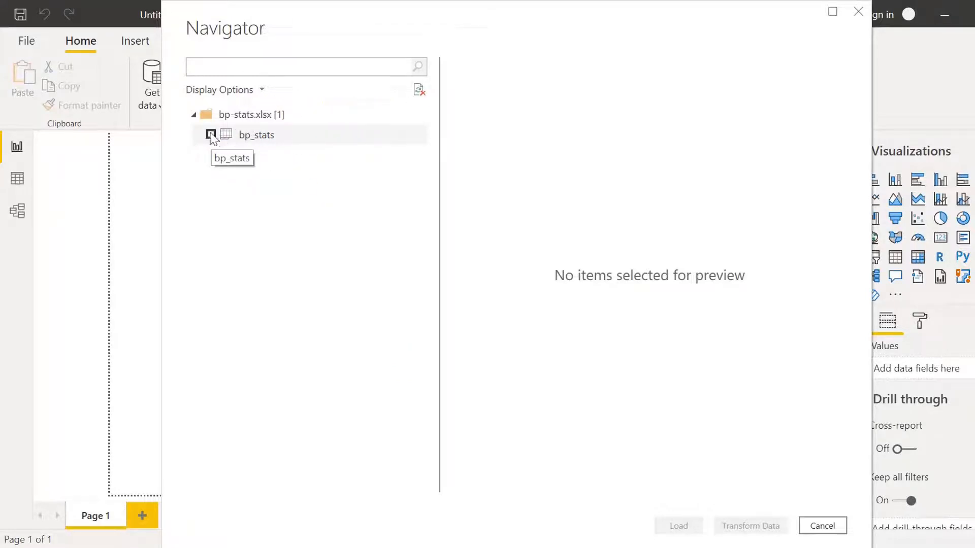
left_click(211, 135)
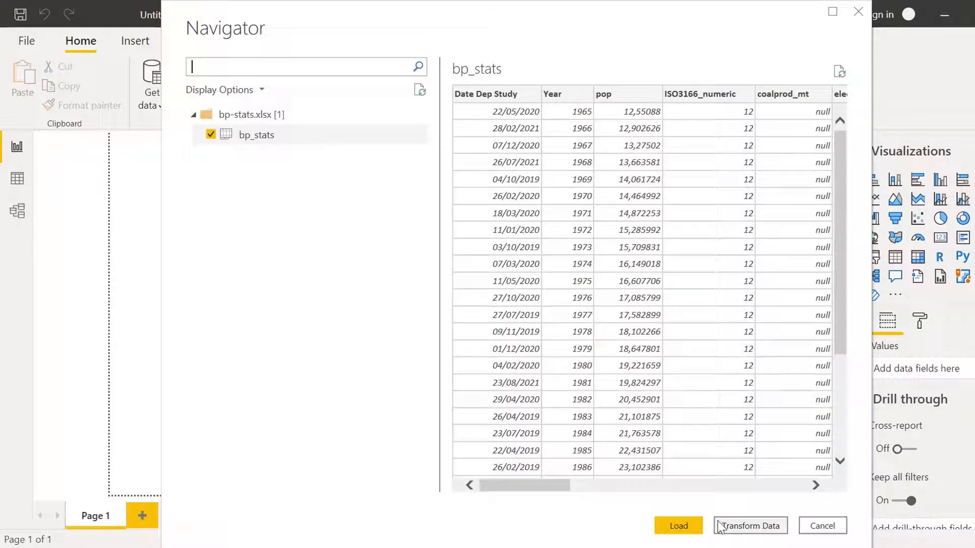
left_click(750, 526)
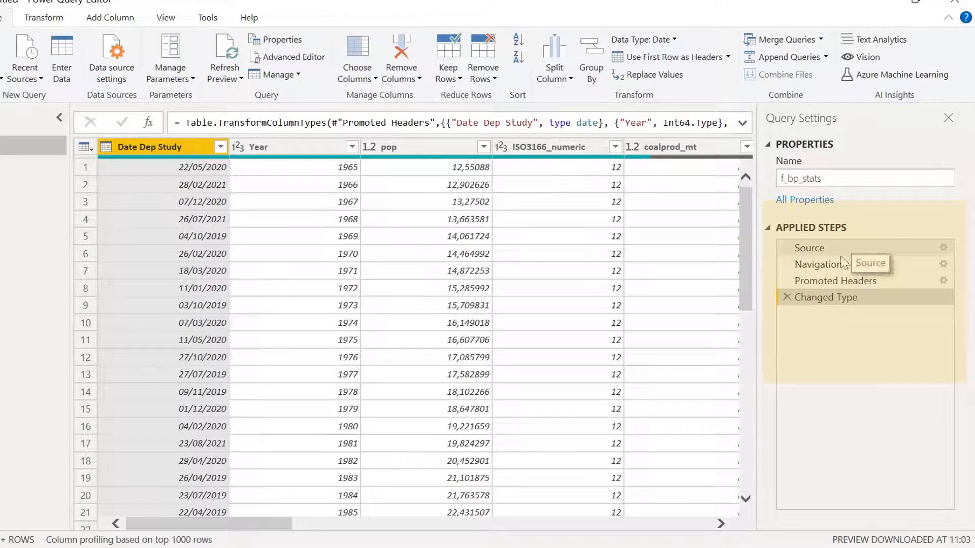
- Review the query's applied steps one by one: Source, Navigation, Promoted Headers and Changed Type
left_click(833, 249)
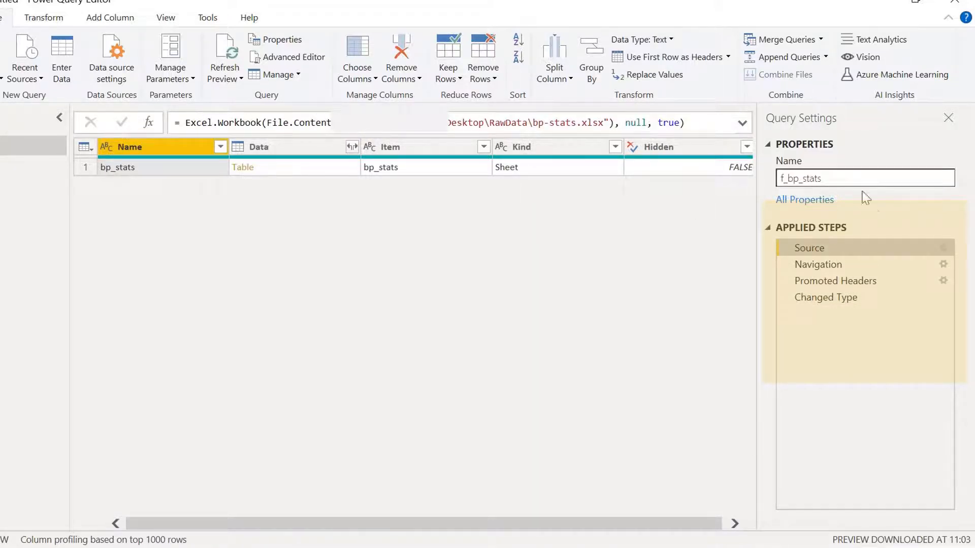
left_click(827, 265)
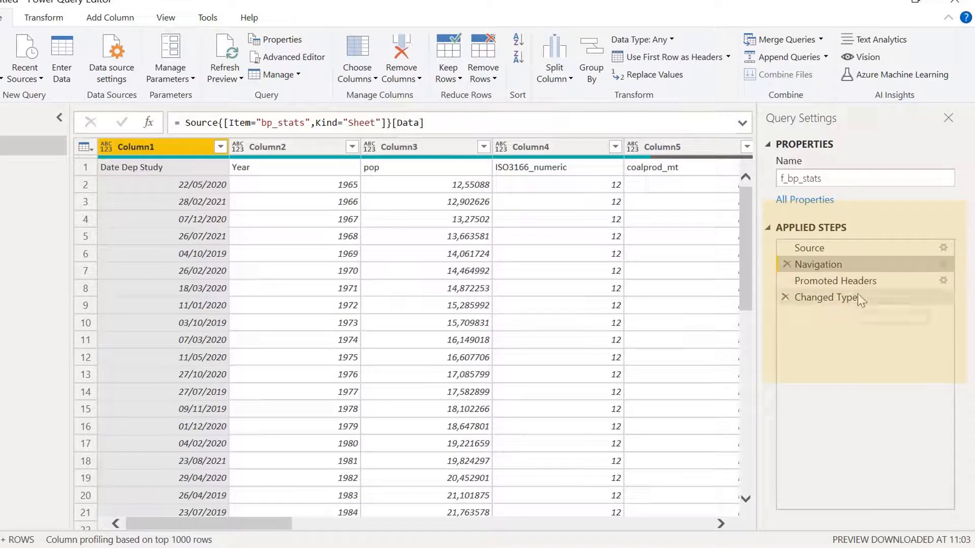
left_click(819, 281)
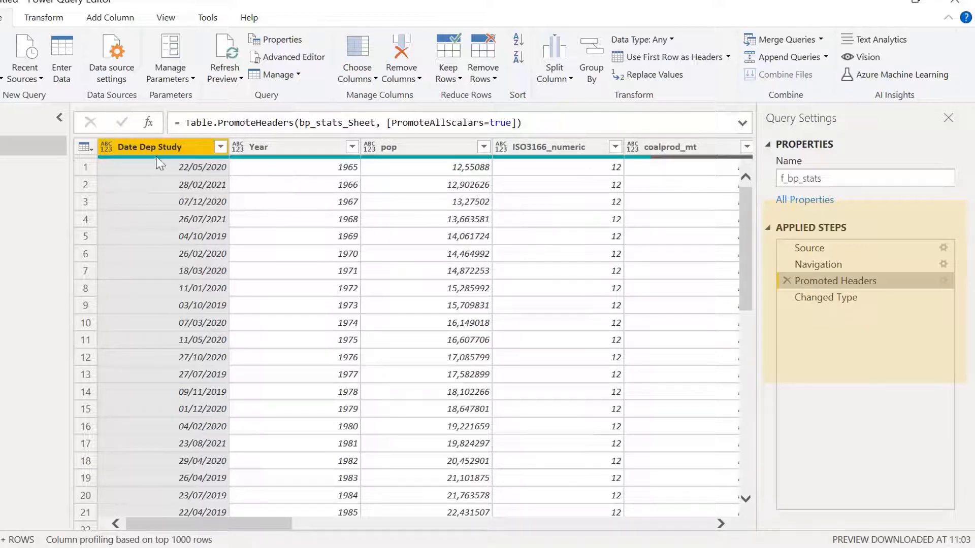
left_click(825, 298)
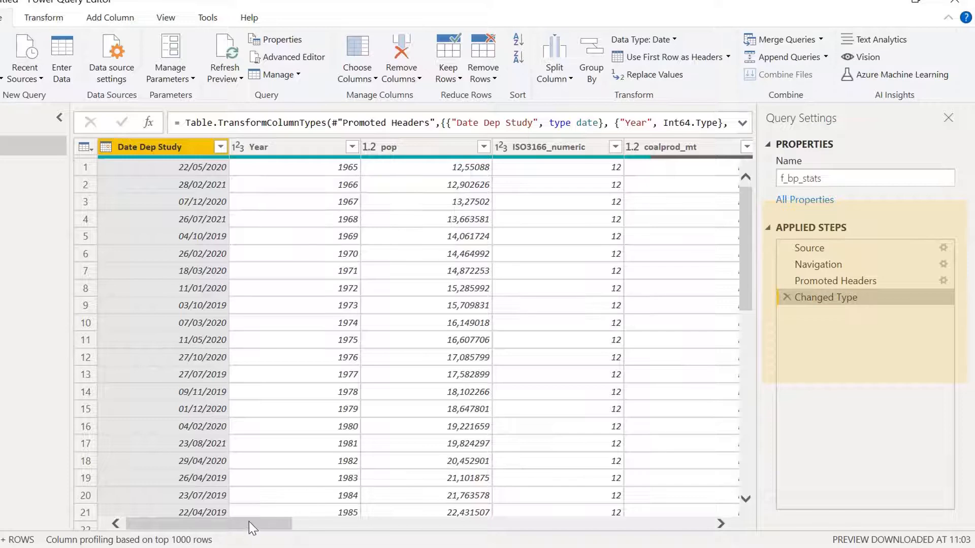
left_click_drag(252, 528, 235, 501)
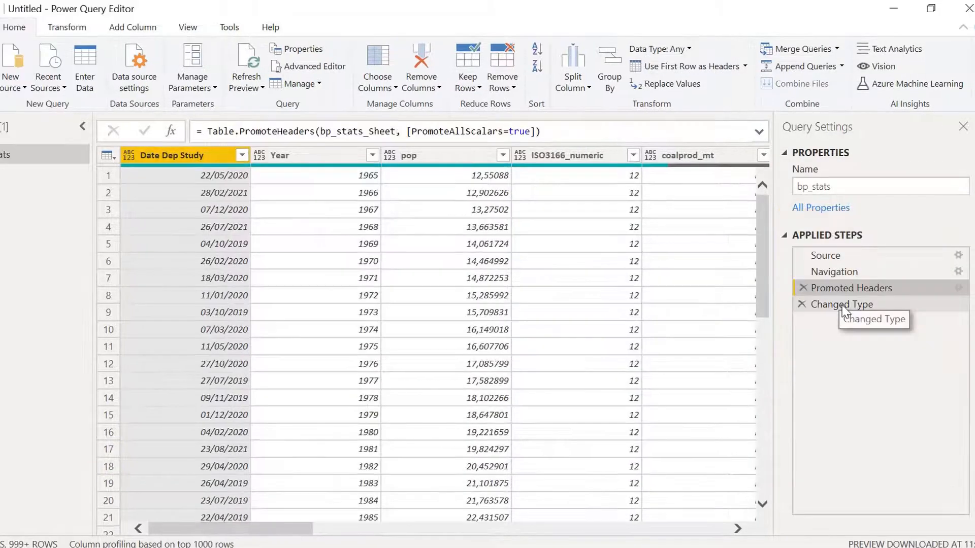
left_click(843, 306)
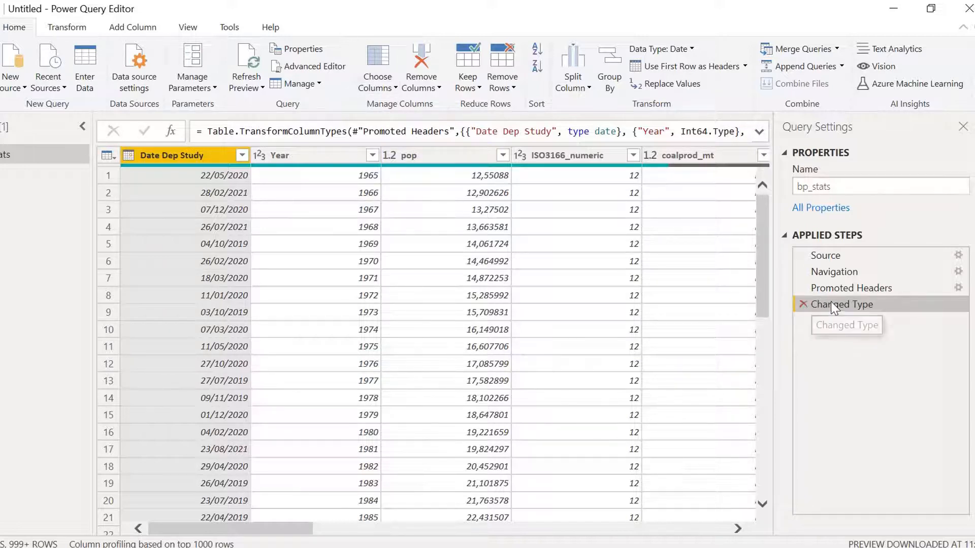
- Examine the bp_stats query code in the Advanced Editor, including the Date Dep Study column's type conversion, and close it without changes
left_click(311, 67)
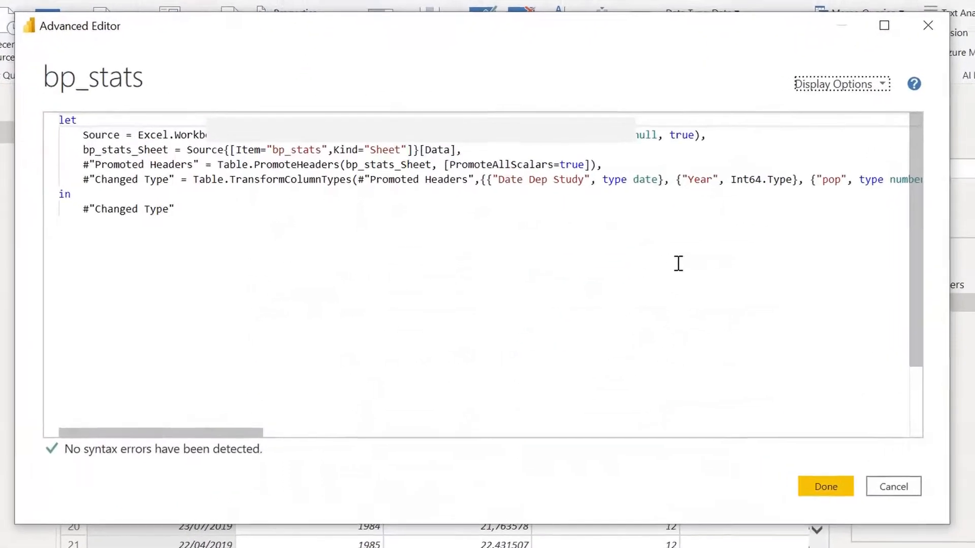
left_click(256, 225)
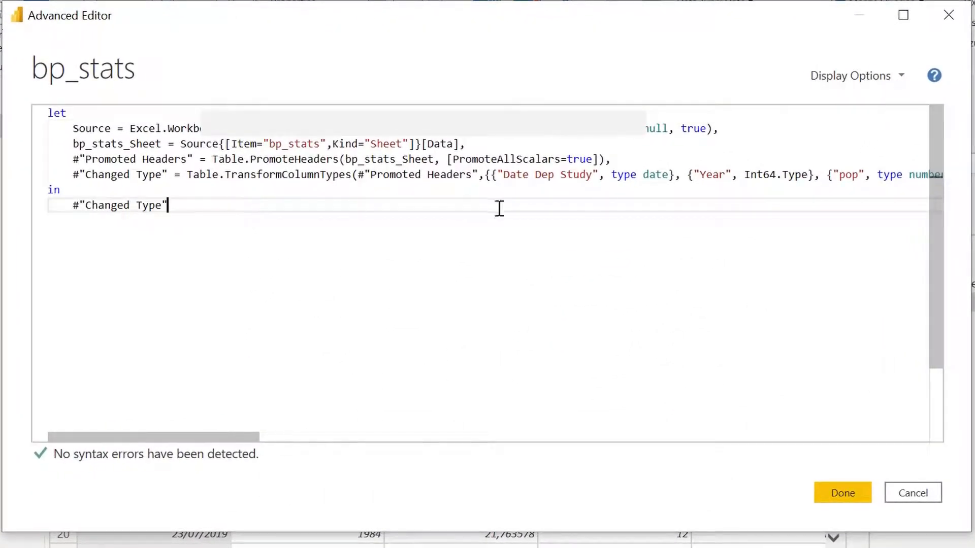
left_click_drag(242, 442, 287, 442)
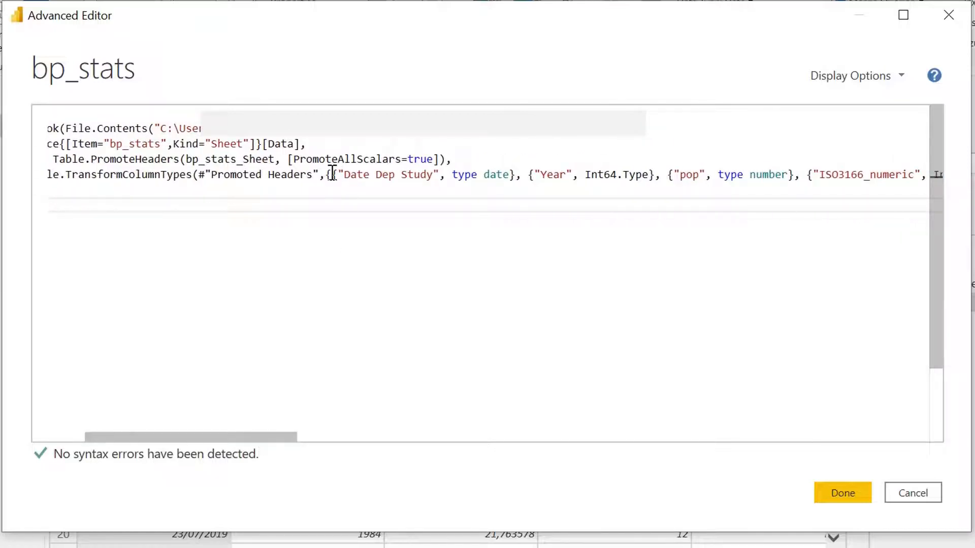
left_click_drag(331, 174, 682, 177)
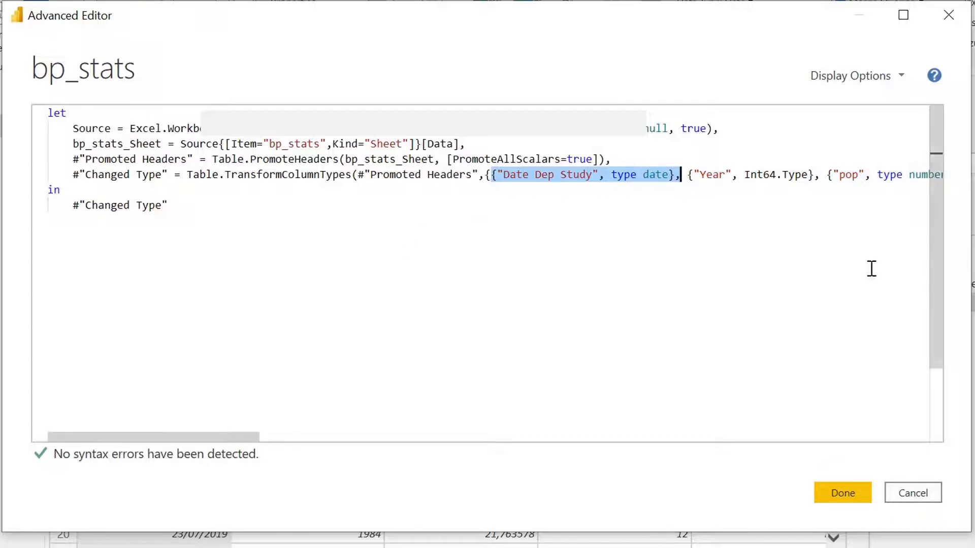
key("Escape")
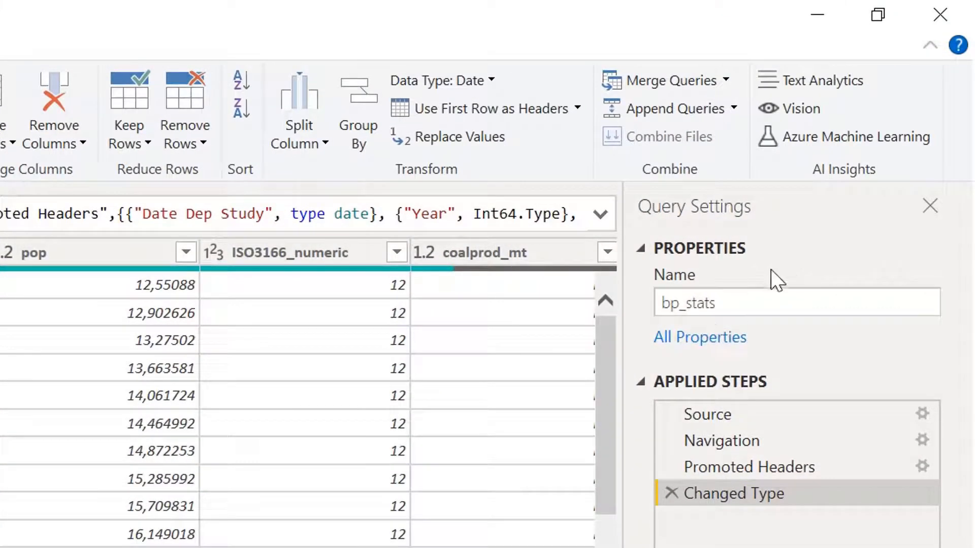
- Rename the bp_stats query to f_bp_stats
left_click(810, 299)
key("ctrl+a")
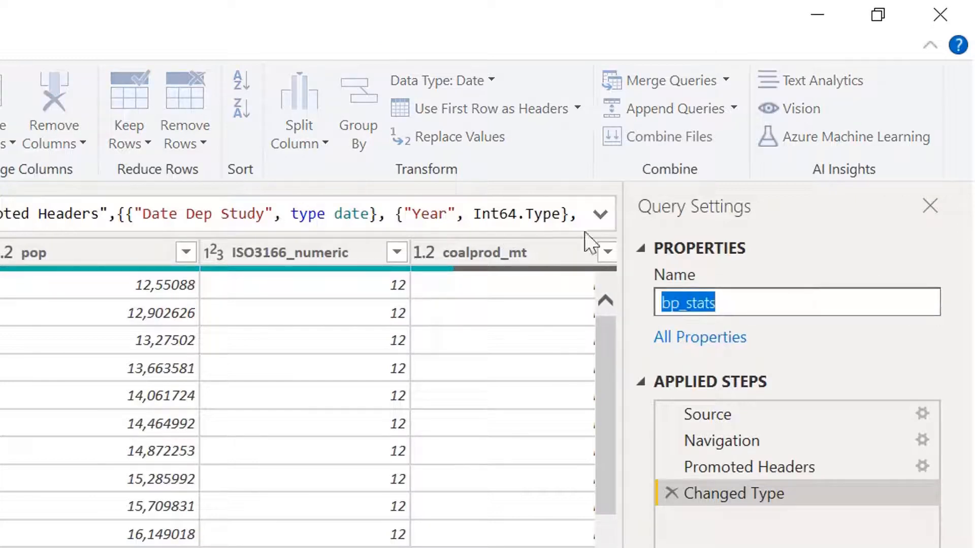
left_click(665, 305)
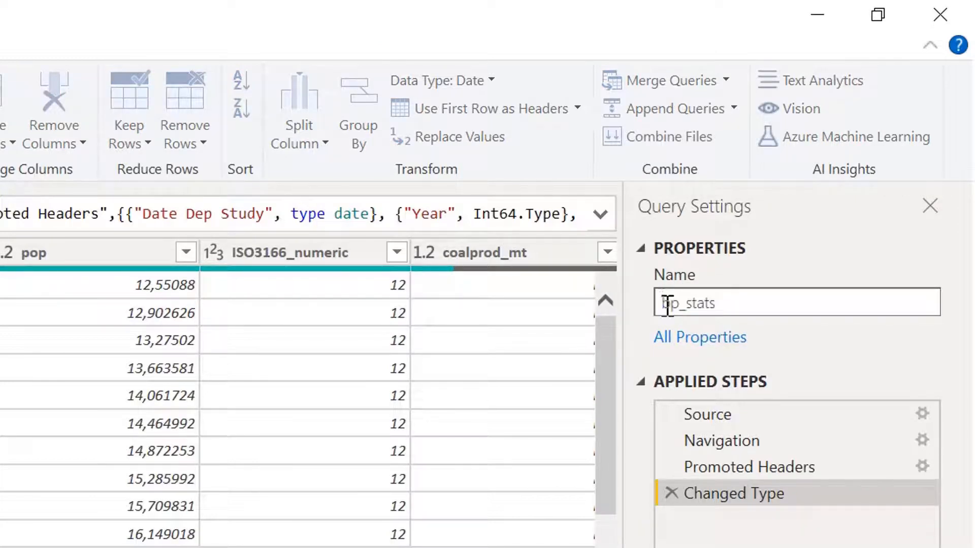
type("f_")
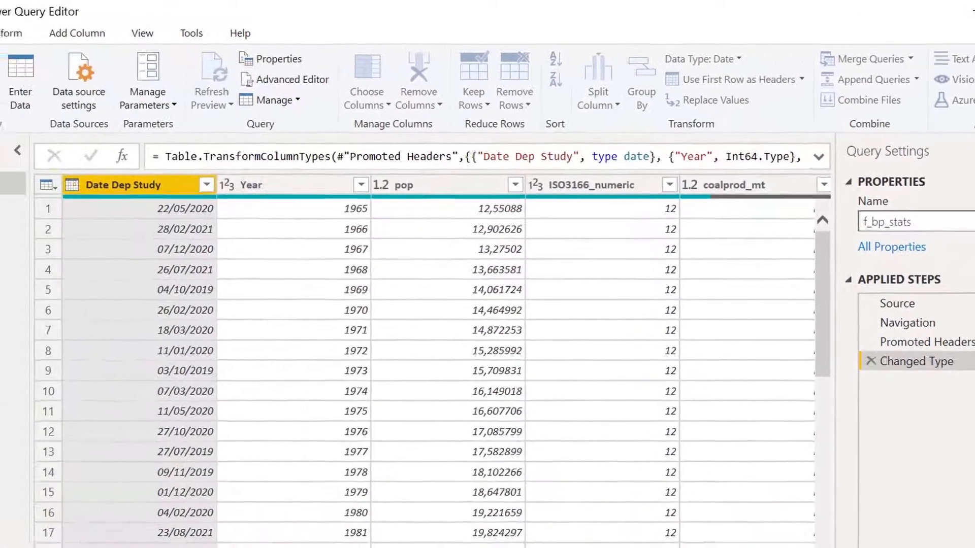
- Close the query editor with the changes applied and check the loaded f_bp_stats rows in the data view
left_click(23, 91)
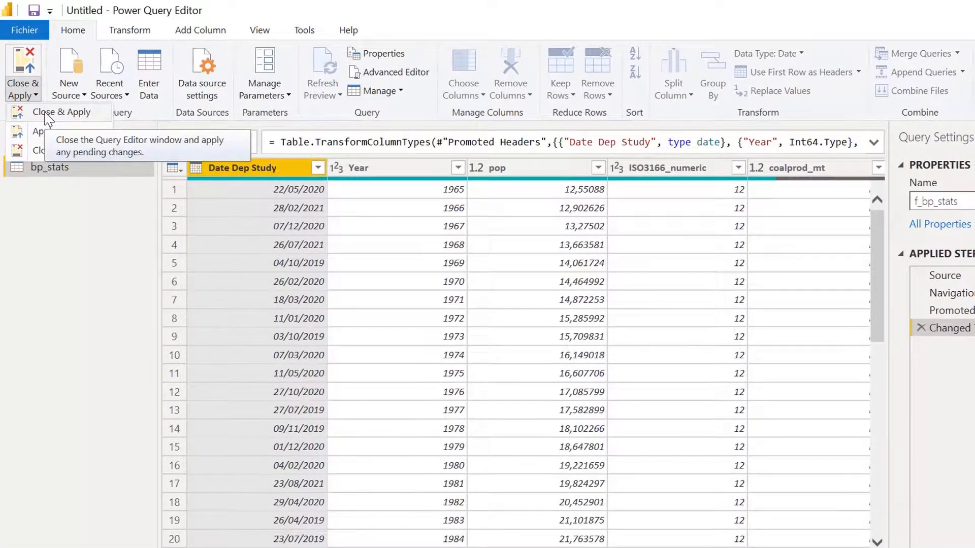
left_click(93, 149)
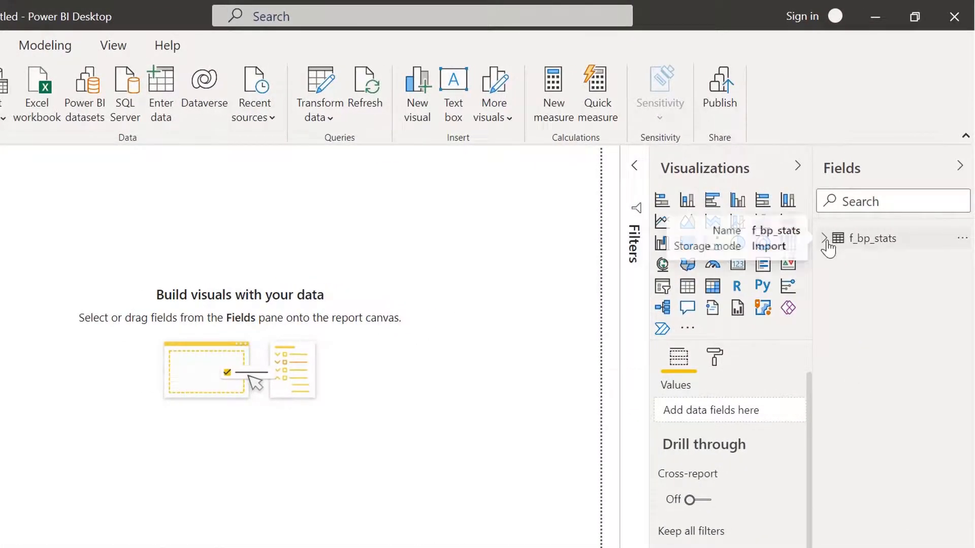
left_click(17, 175)
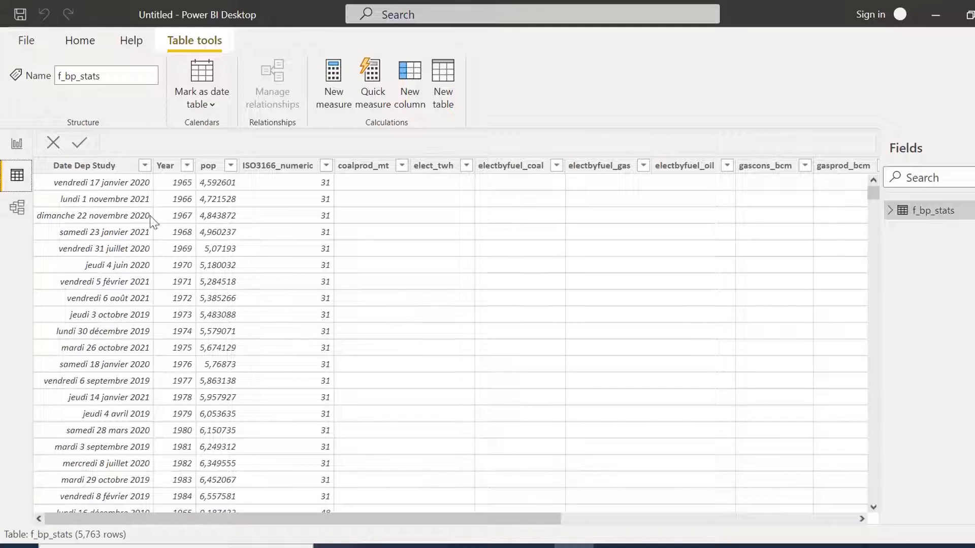
left_click(17, 144)
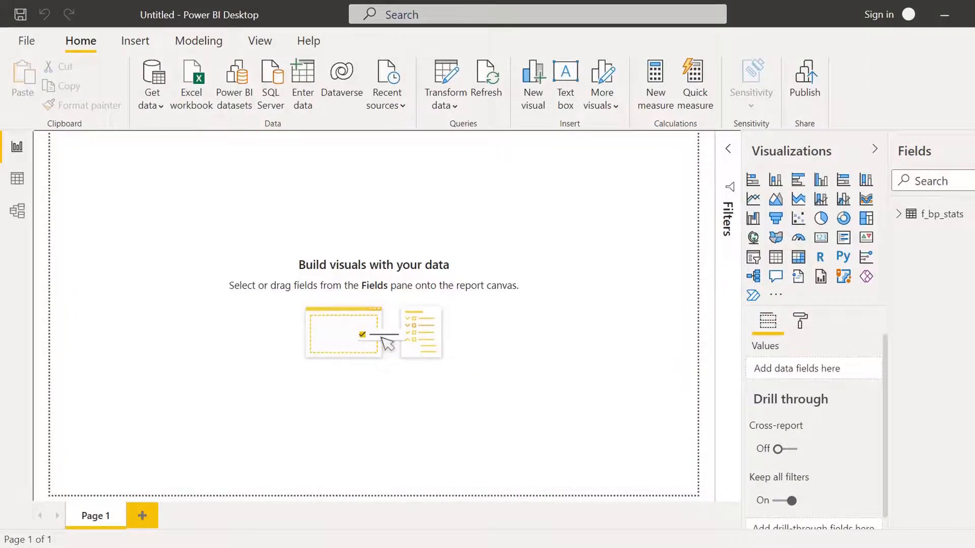
- Import the country_code sheet from the Country Excel workbook and open it in the query editor for transformation
left_click(155, 110)
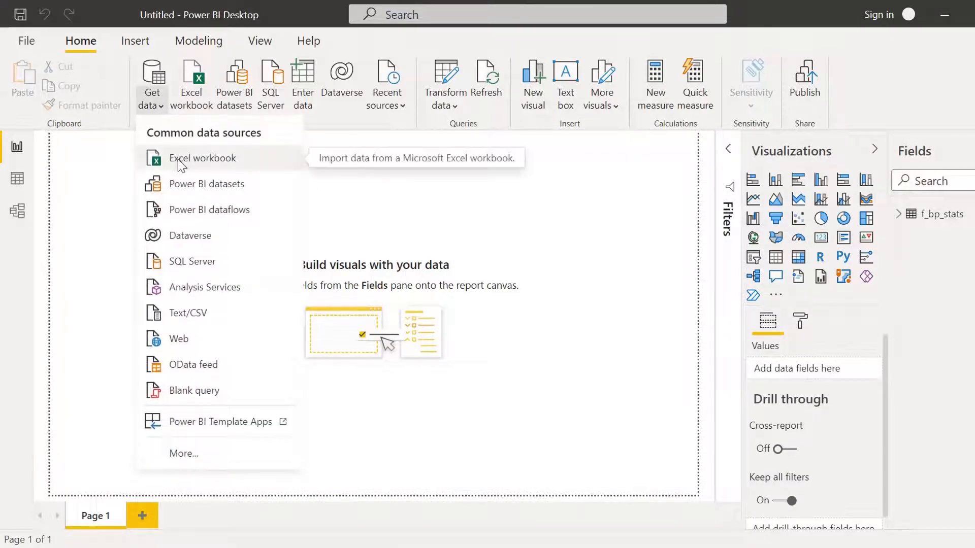
left_click(177, 159)
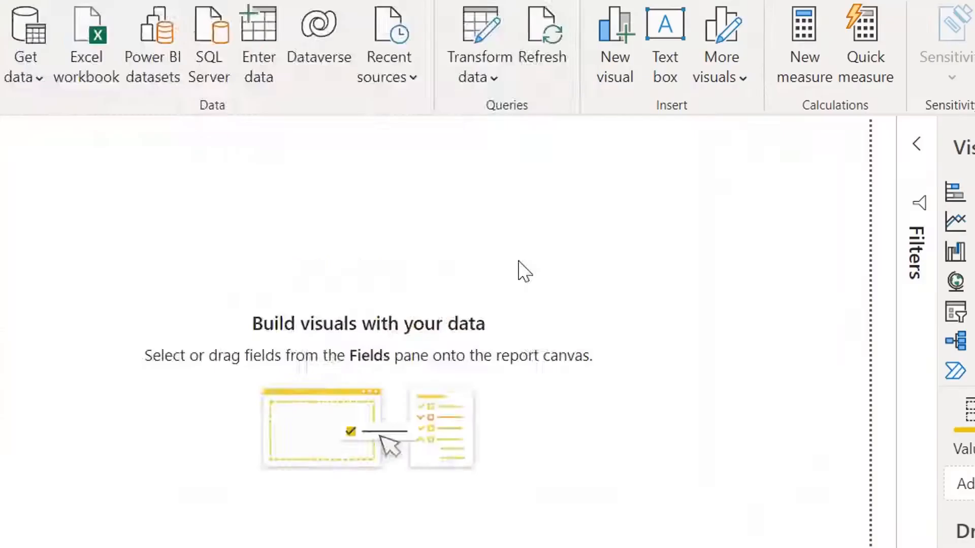
left_click(122, 128)
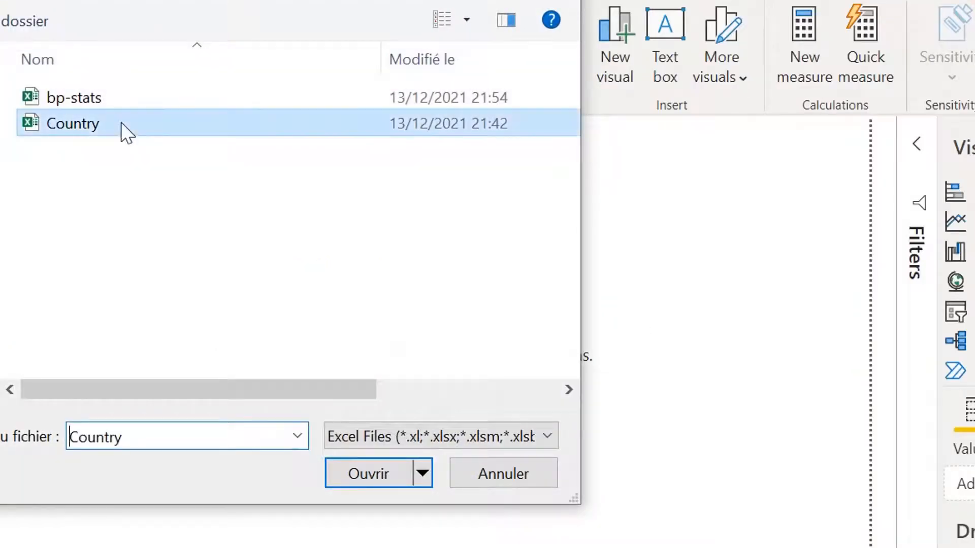
left_click(364, 476)
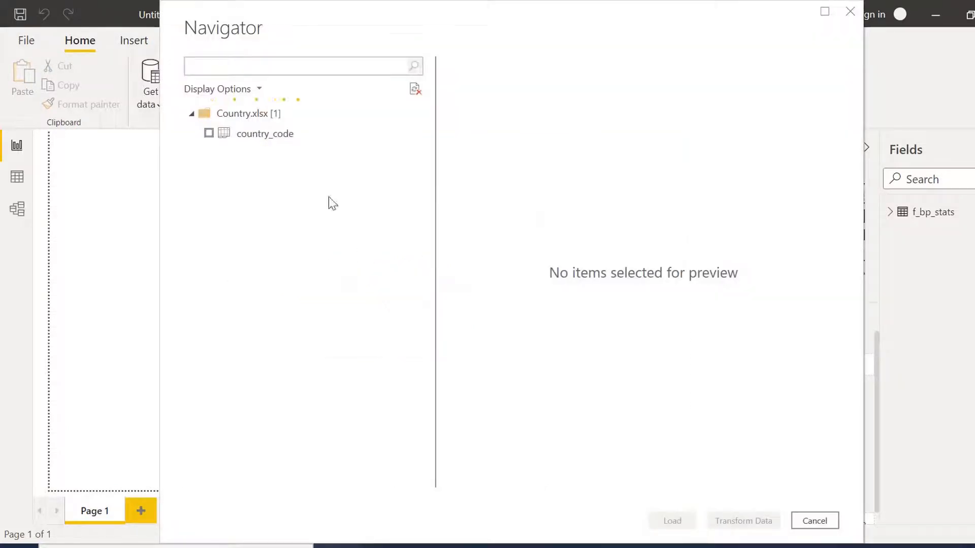
left_click(208, 133)
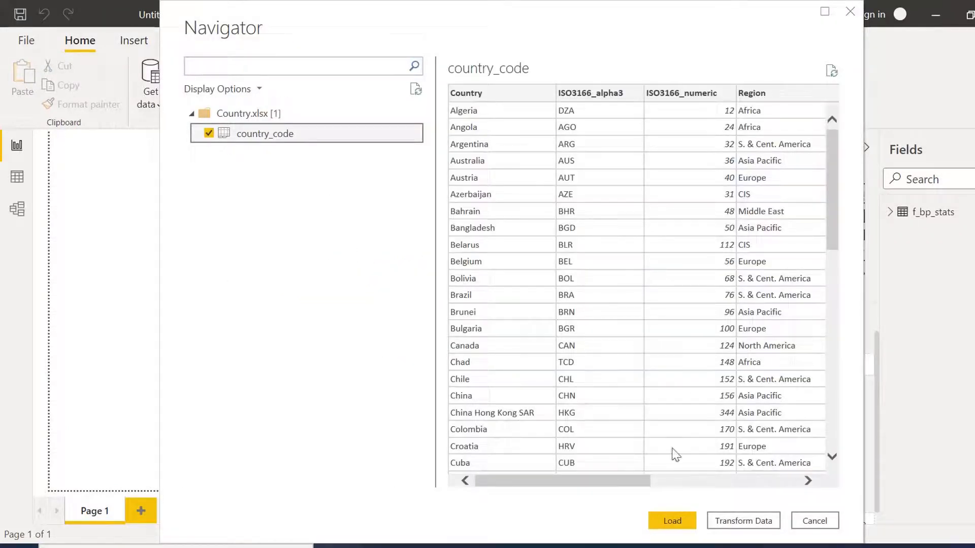
left_click(744, 519)
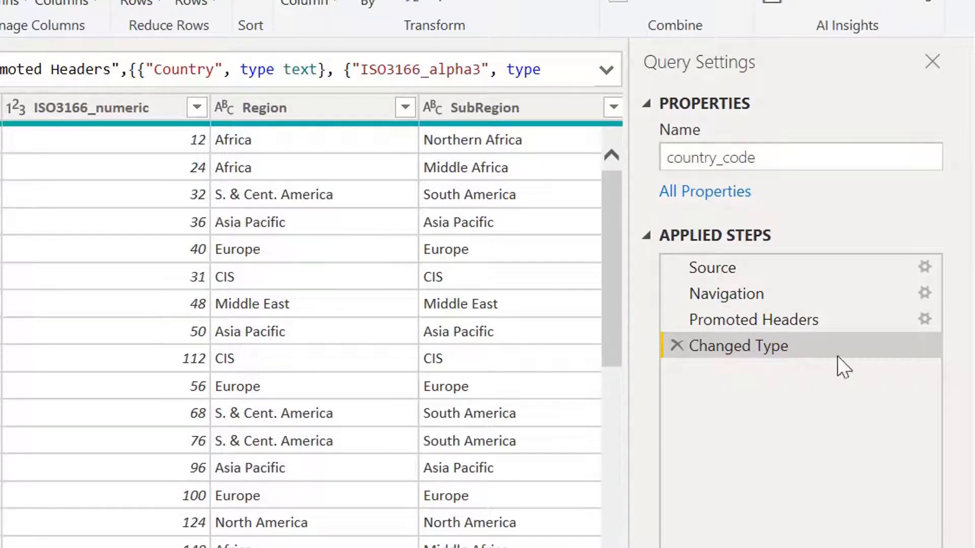
- Rename the country_code query to dim_country_code and close the query editor with the changes applied
left_click(668, 157)
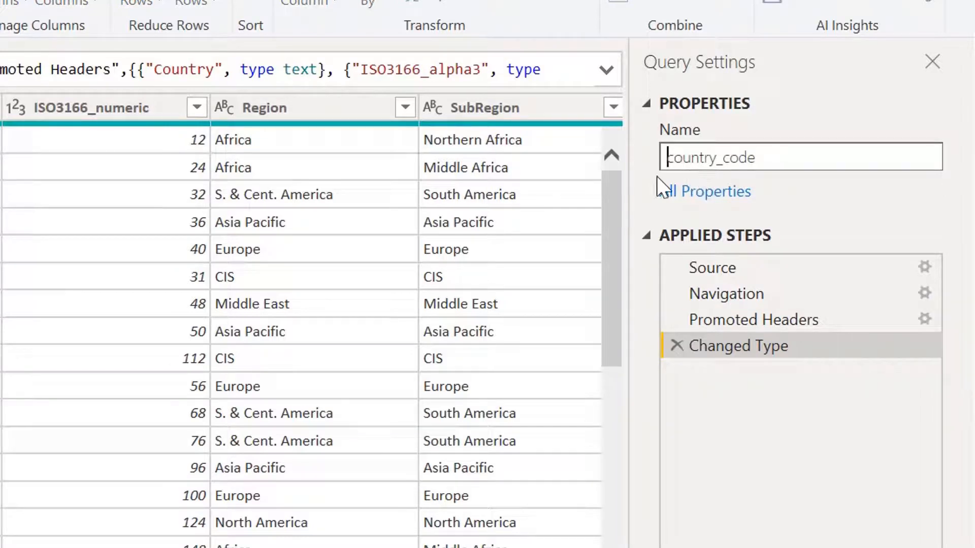
type("dim_")
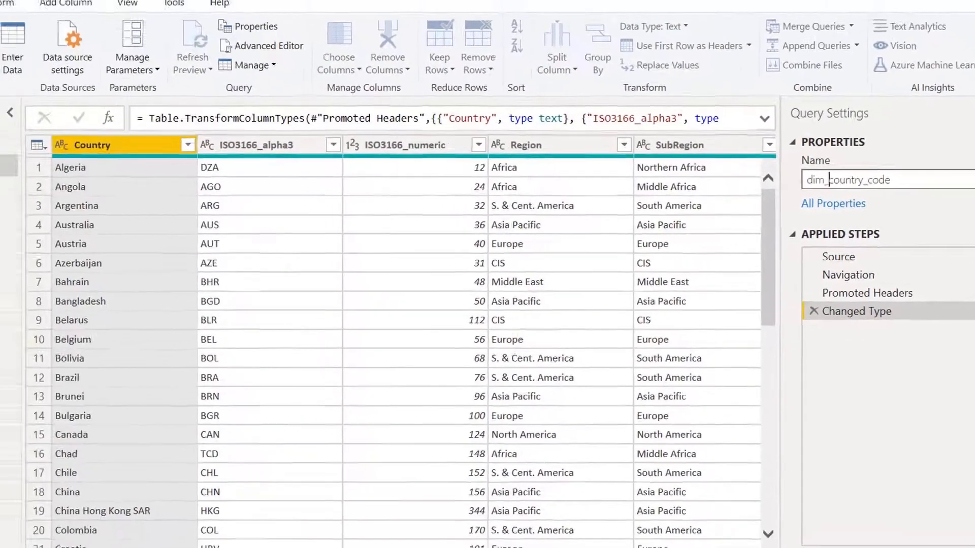
left_click(21, 84)
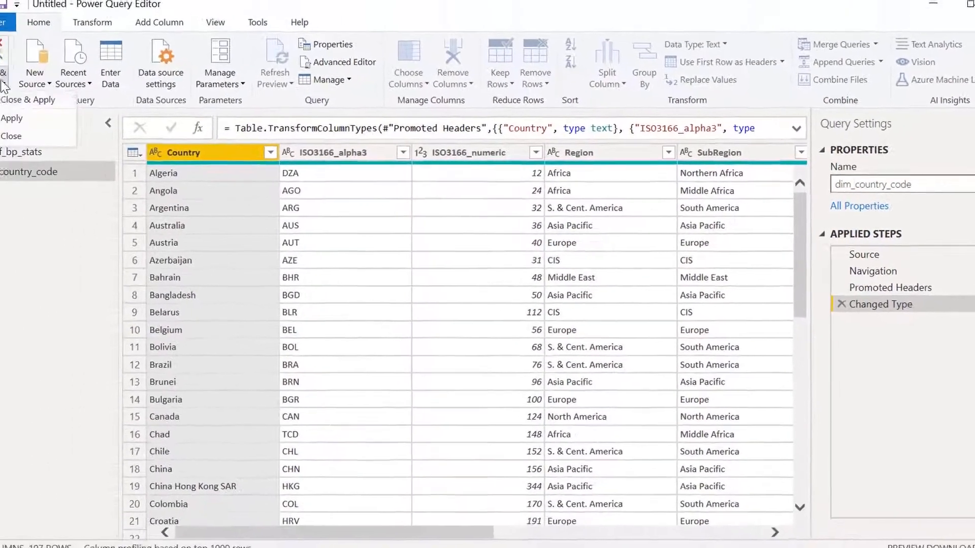
left_click(43, 105)
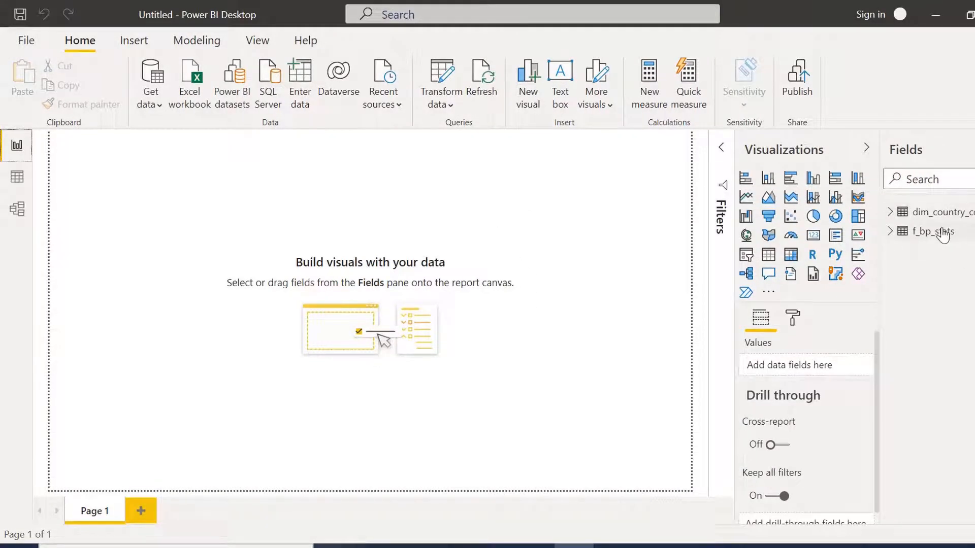
- Check the loaded rows of both tables and review the settings of the relationship between f_bp_stats and dim_country_code without changing them
left_click(17, 176)
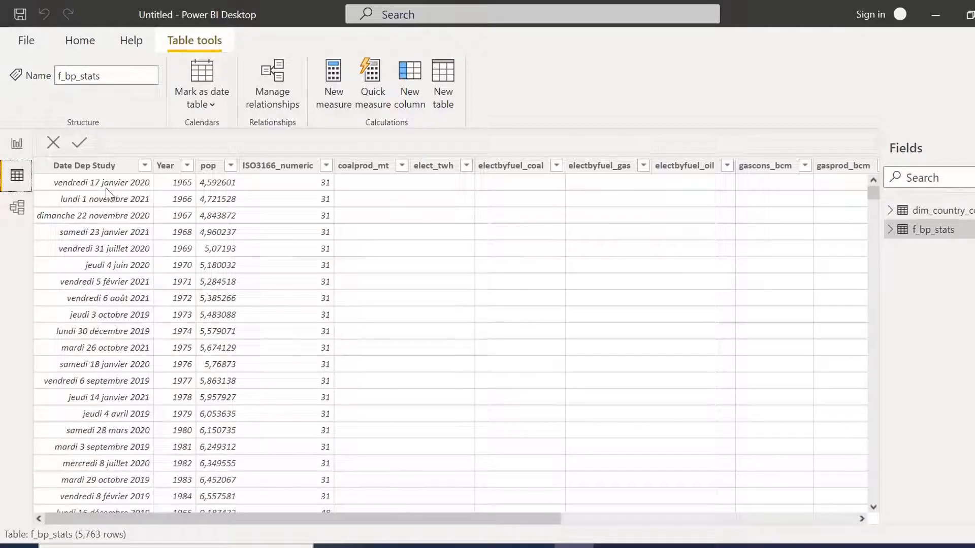
left_click(939, 211)
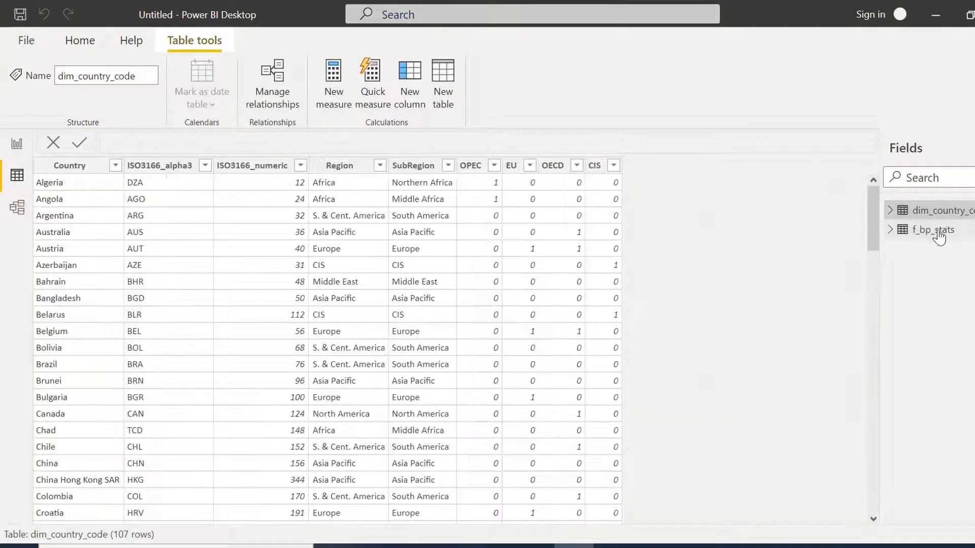
left_click(17, 210)
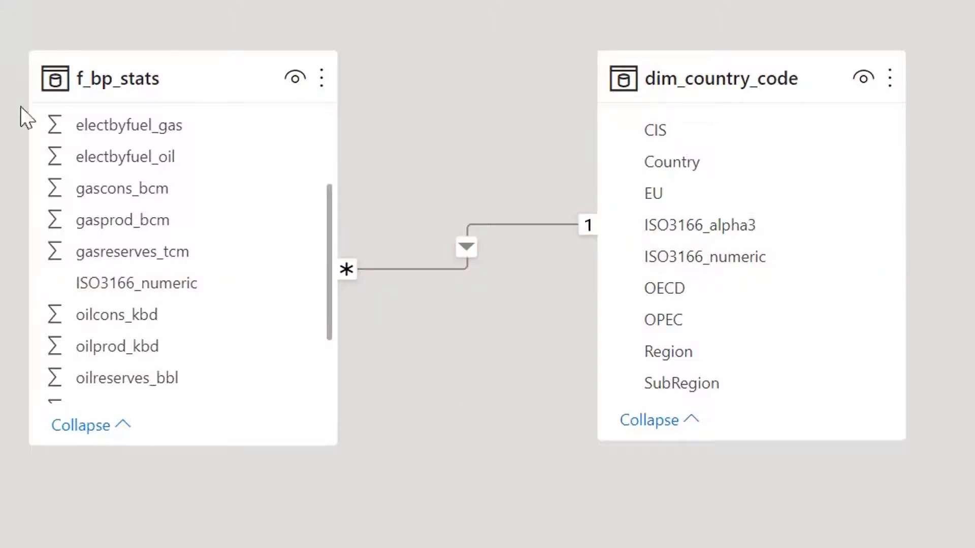
right_click(430, 269)
left_click(471, 318)
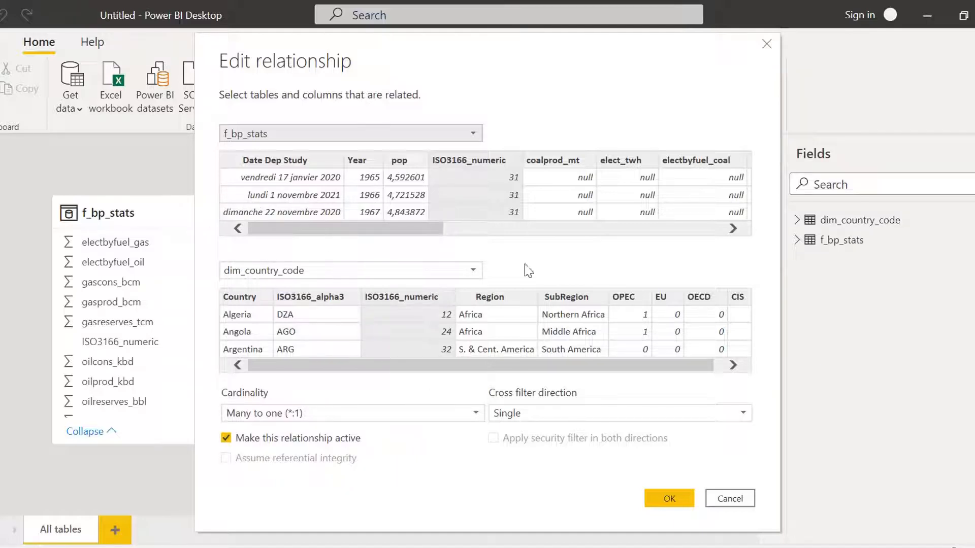
left_click(766, 45)
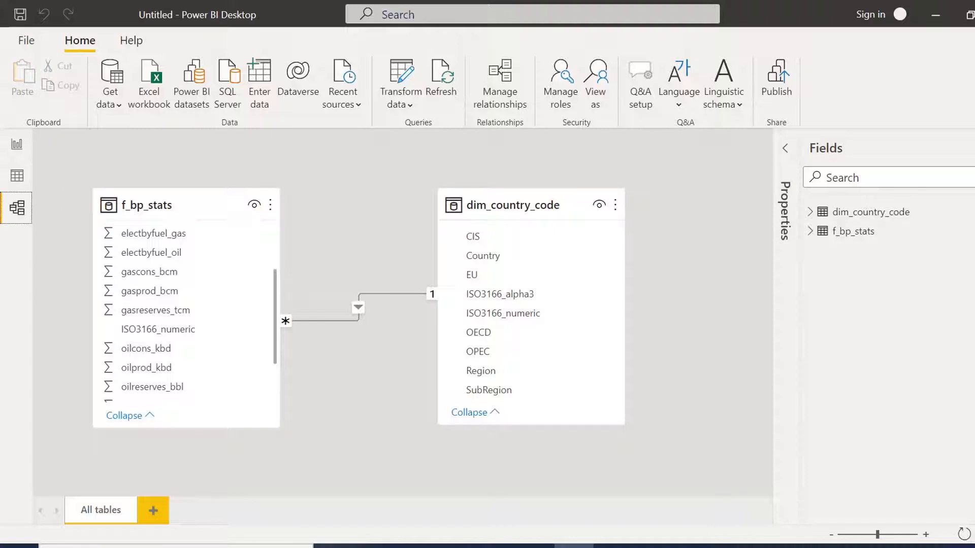
- Examine the range of values in the f_bp_stats Year column through its filter list, leaving the column unfiltered
left_click(17, 176)
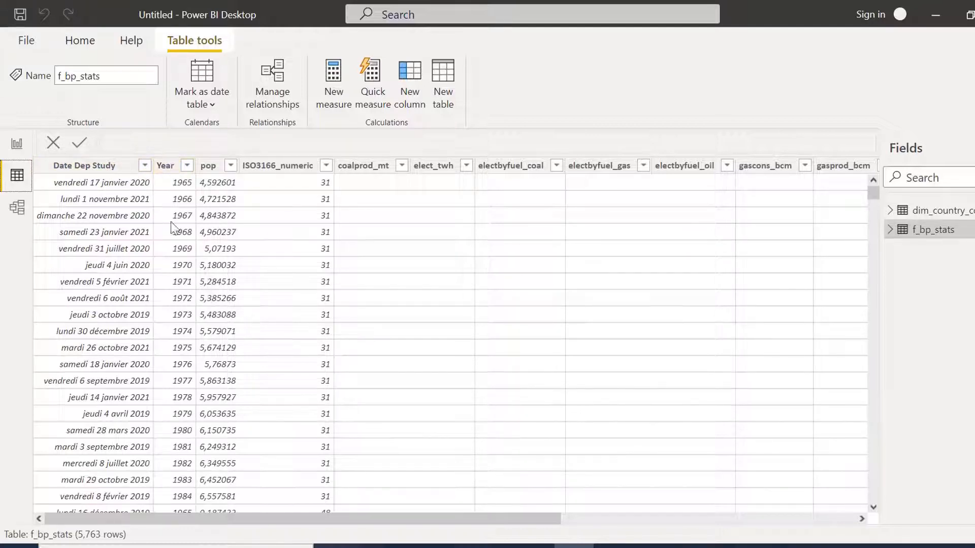
left_click(186, 170)
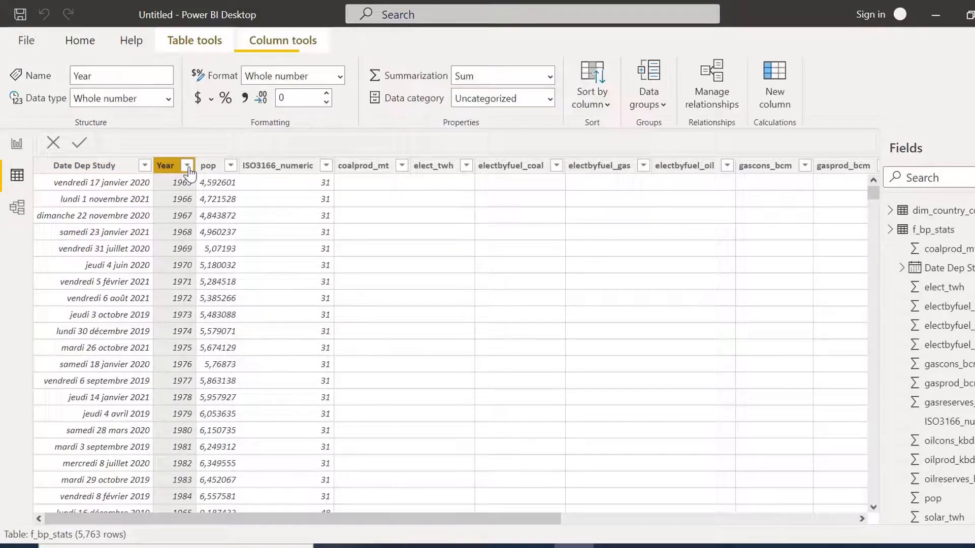
left_click(188, 166)
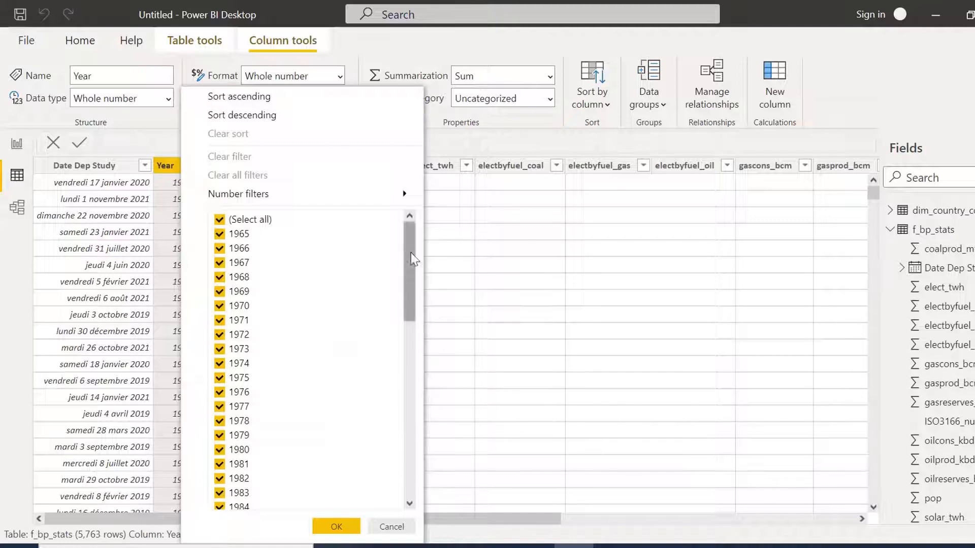
mouse_move(405, 243)
left_mouse_down()
mouse_move(387, 361)
mouse_move(400, 480)
mouse_move(420, 246)
left_mouse_up()
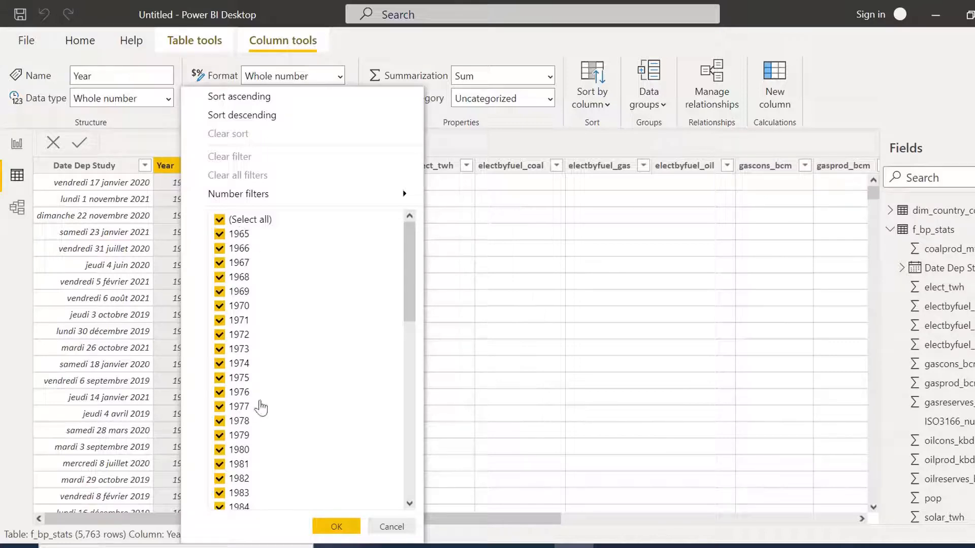
scroll(269, 336, "down", 10)
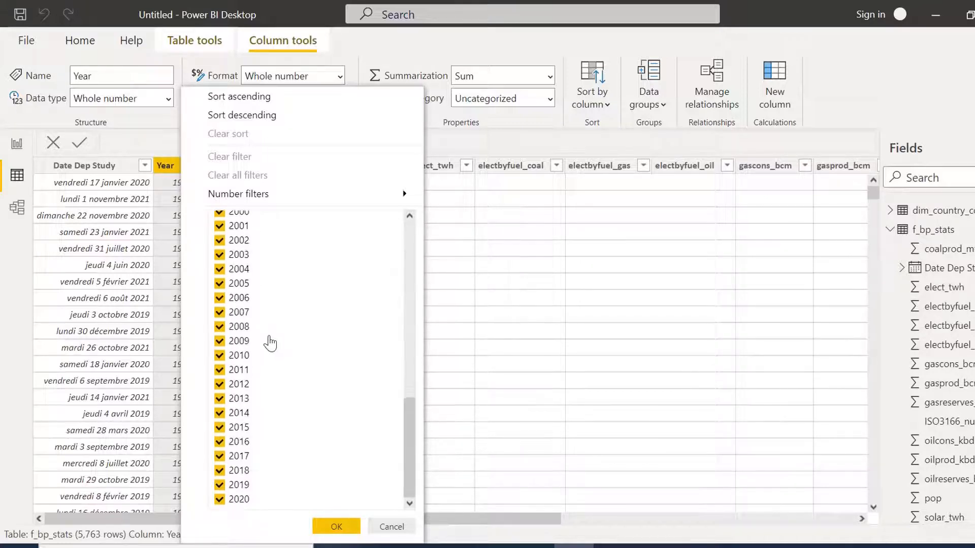
left_click(390, 527)
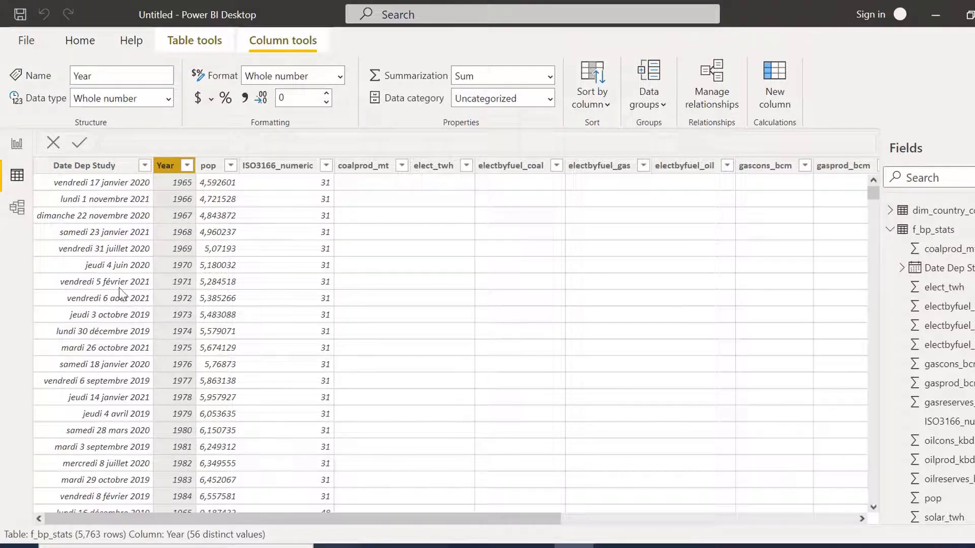
- Format the Date Dep Study column of f_bp_stats as a short date in the 14/03/2001 style
left_click(99, 166)
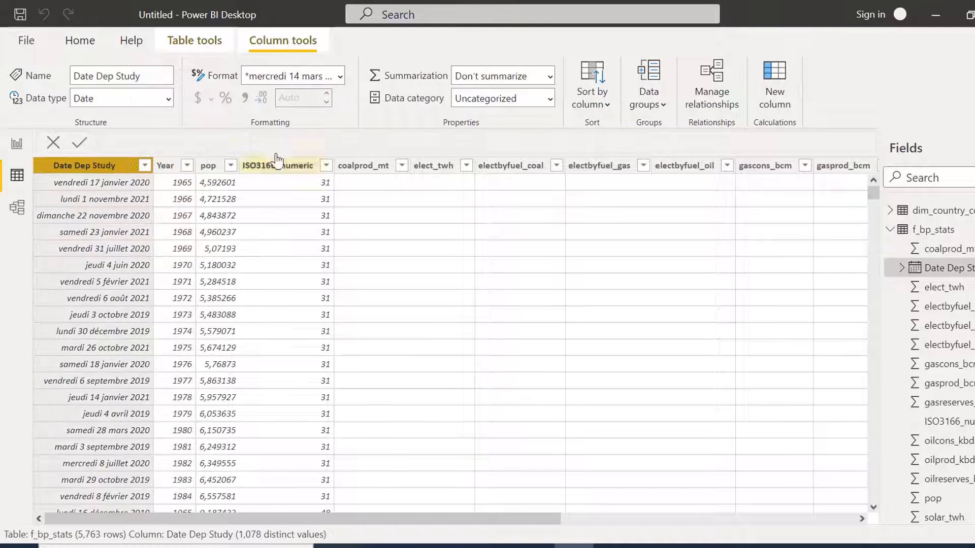
left_click(340, 77)
left_click(307, 123)
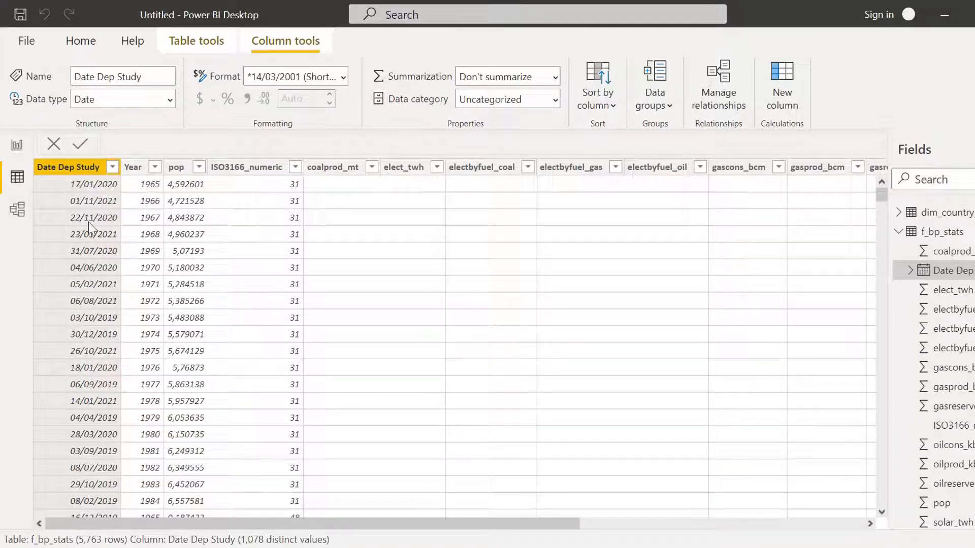
- Examine the range of dates in the Date Dep Study column's filter list without applying a filter
left_click(112, 168)
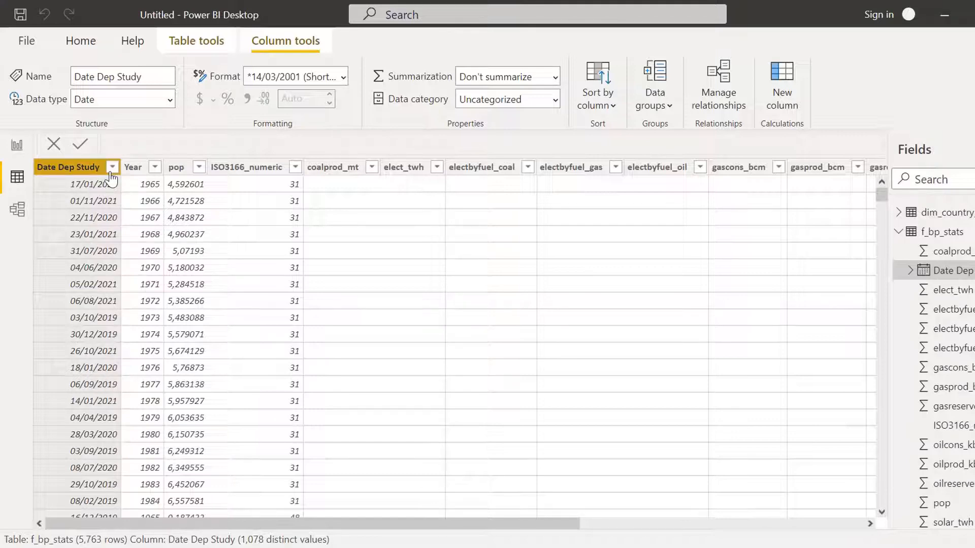
scroll(213, 344, "down", 20)
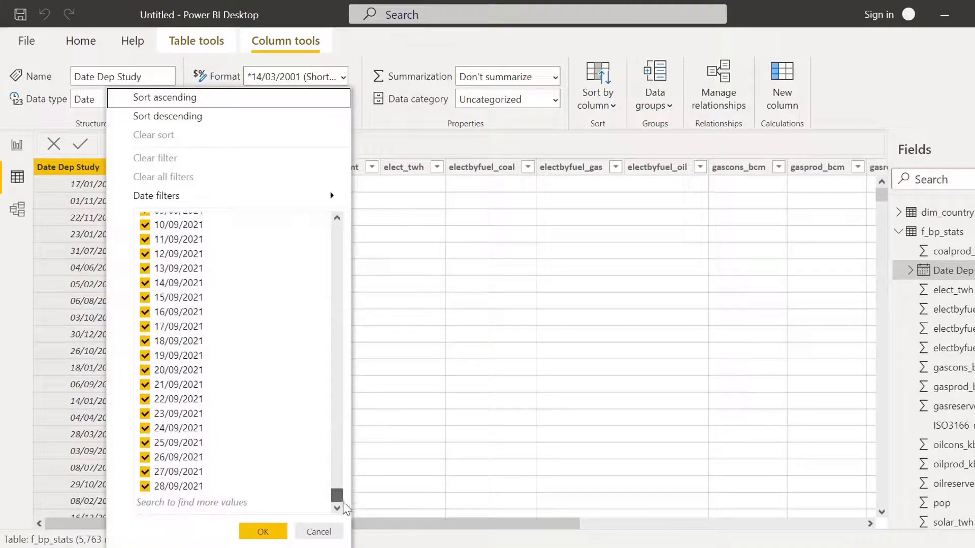
left_click_drag(337, 495, 337, 226)
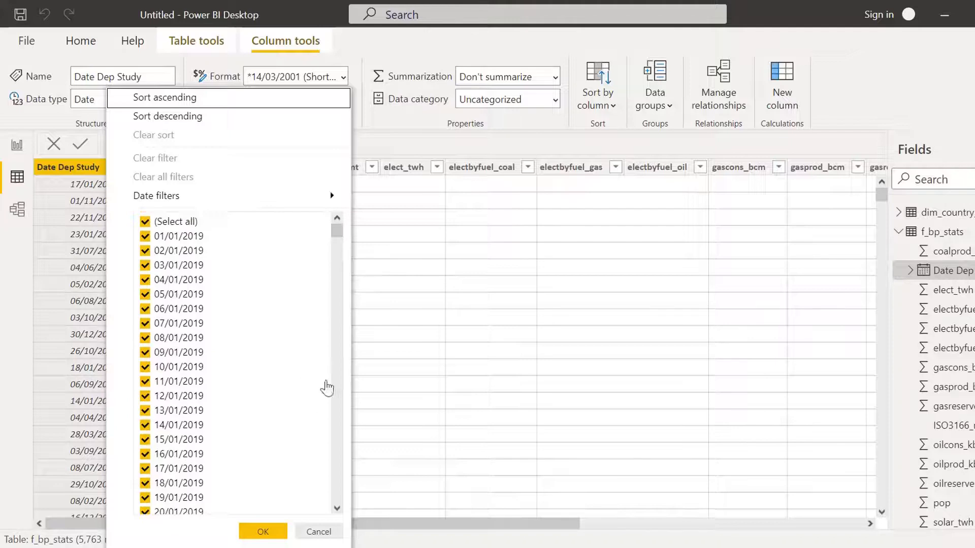
left_click(401, 134)
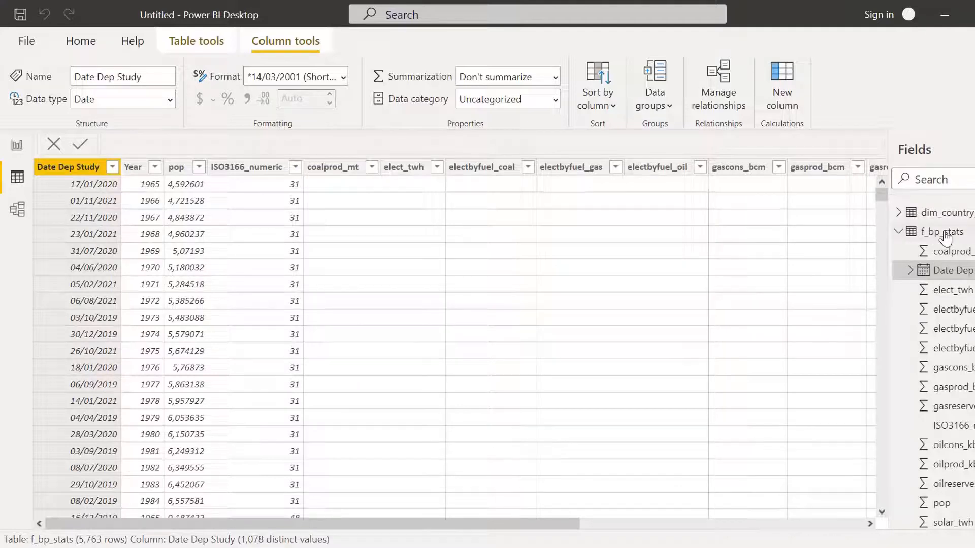
- Create a new DAX calculated table and name it Calendar in its formula
left_click(943, 234)
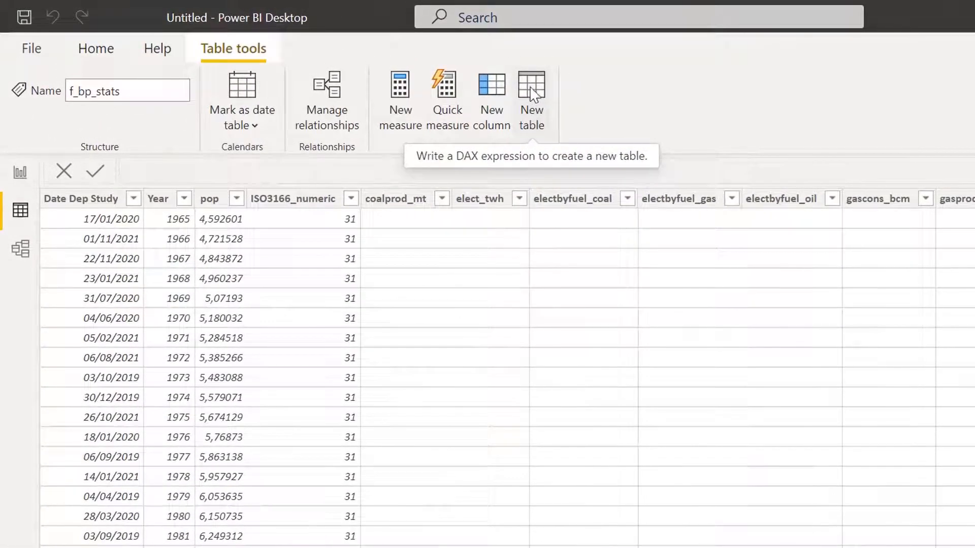
left_click(533, 101)
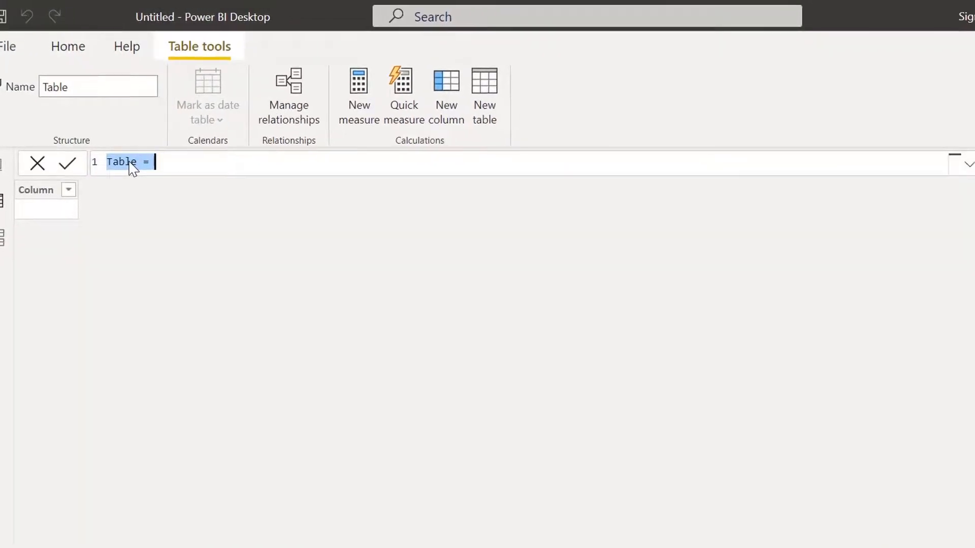
left_click(135, 161)
double_click(135, 162)
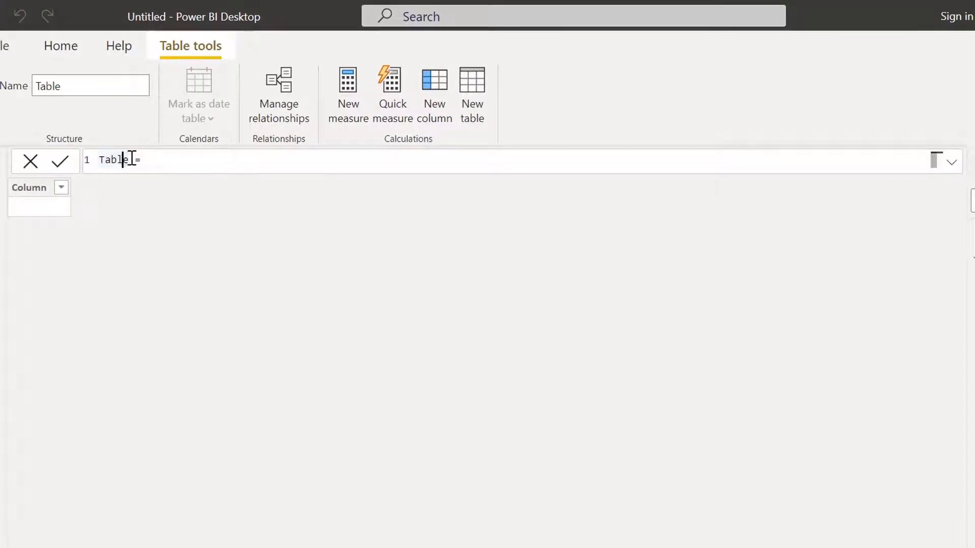
type("Calend")
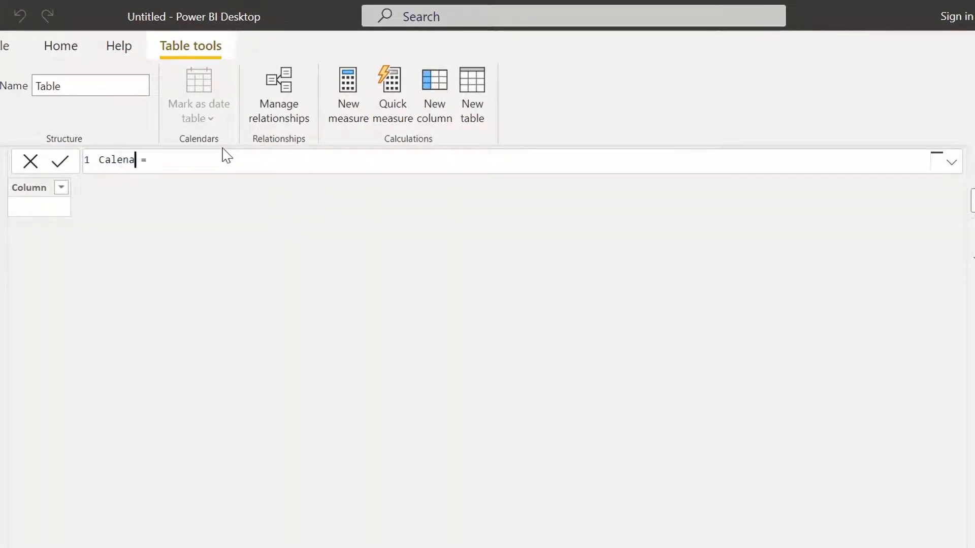
type("ar")
- Expand the Calendar table's formula editor and declare a DAX variable named MaxDate on a new line
left_click(211, 161)
left_click(950, 163)
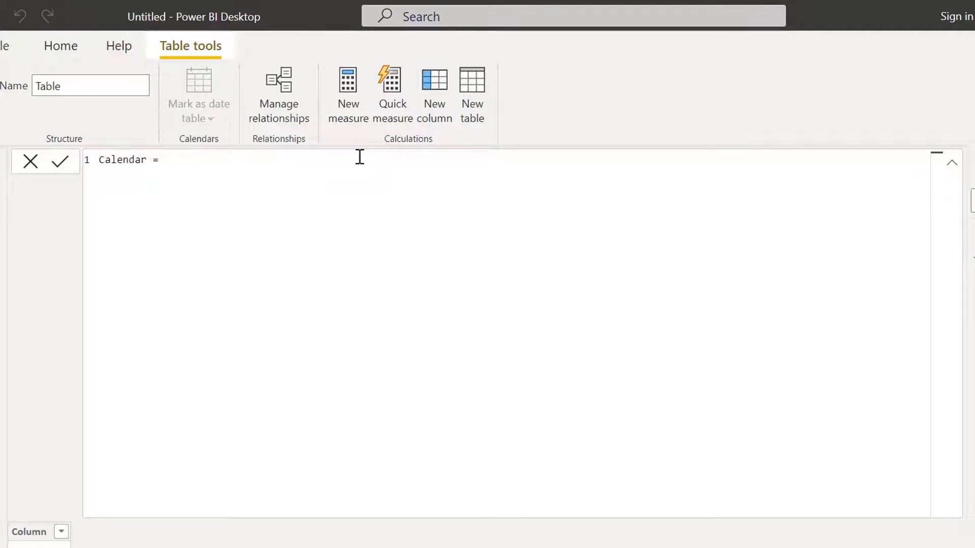
key("Return")
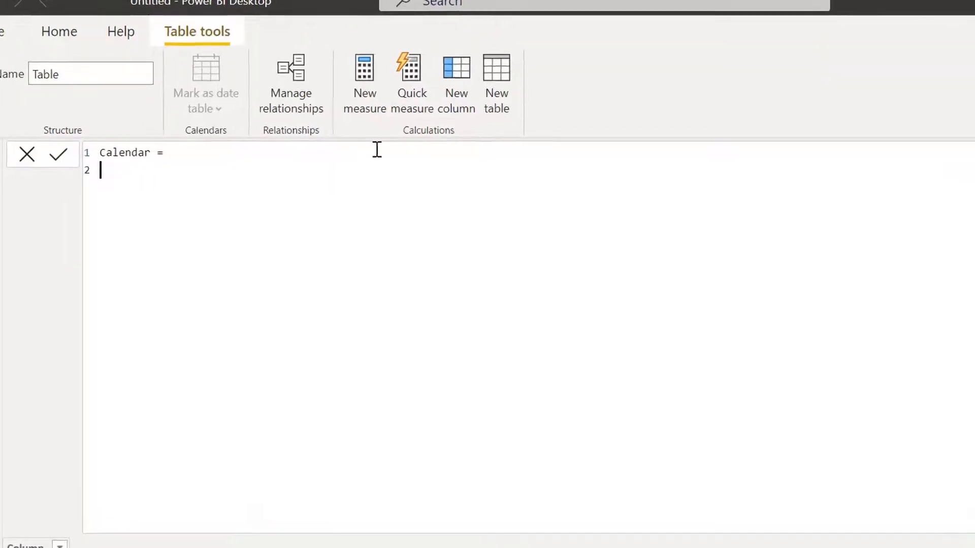
type("Va")
type("r ")
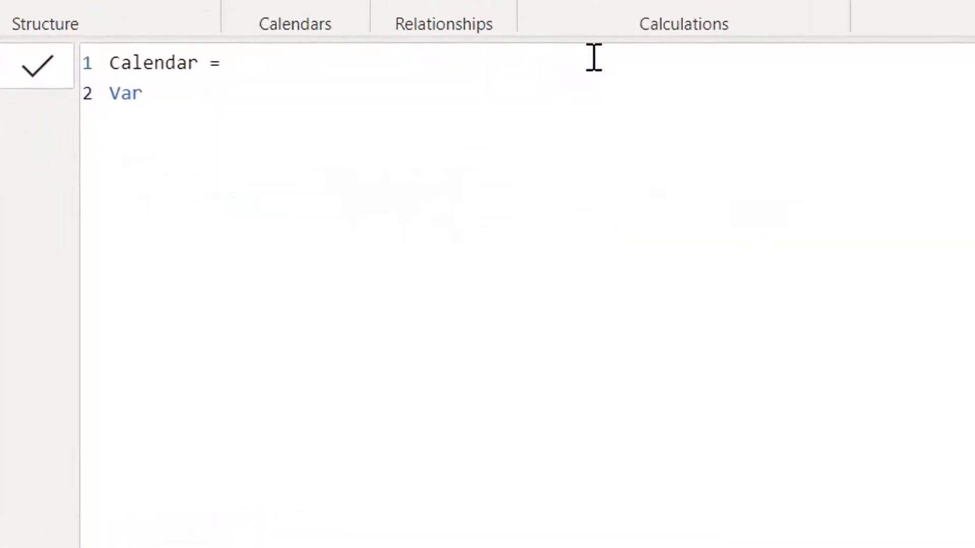
type("MaxDate")
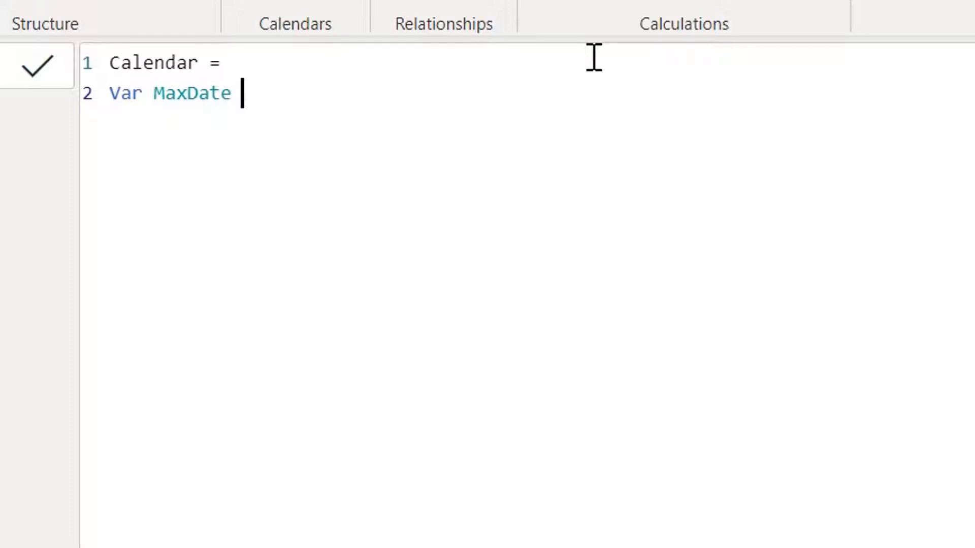
- Assign MaxDate the expression MAX(f_bp_stats[Date Dep Study])
type("= max")
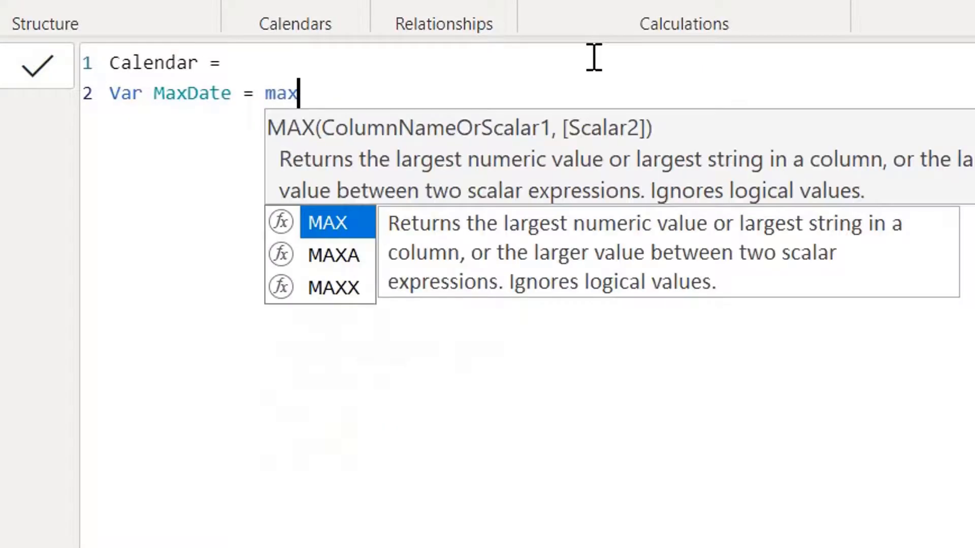
key("Tab")
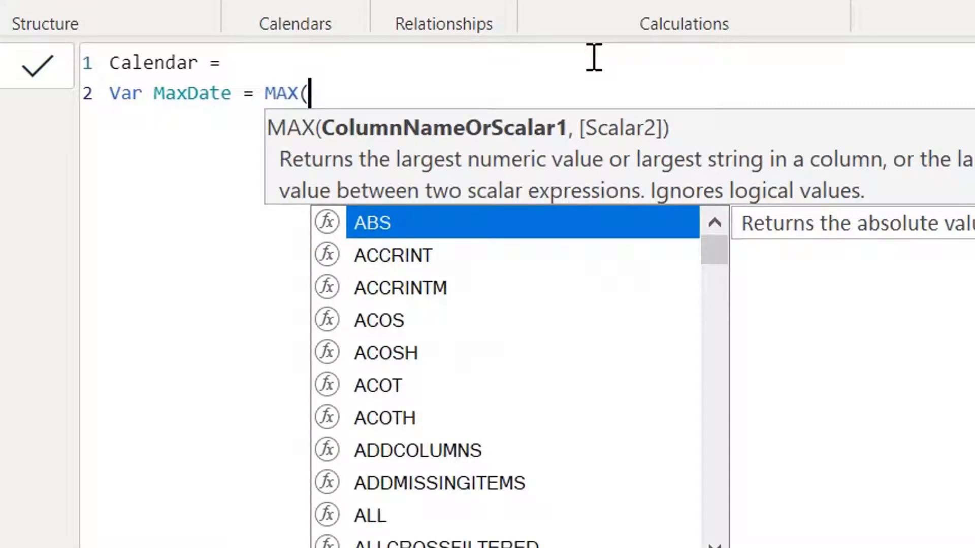
type("f")
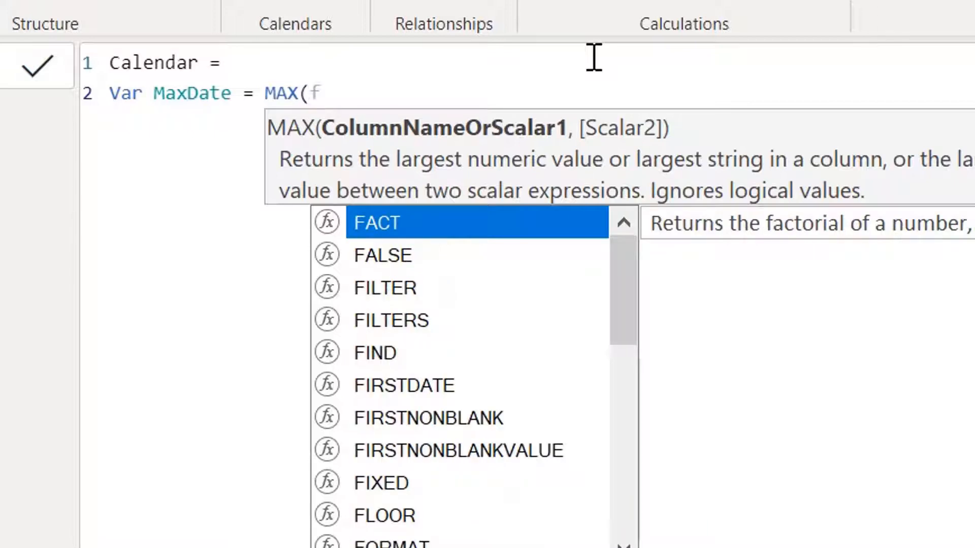
type("_")
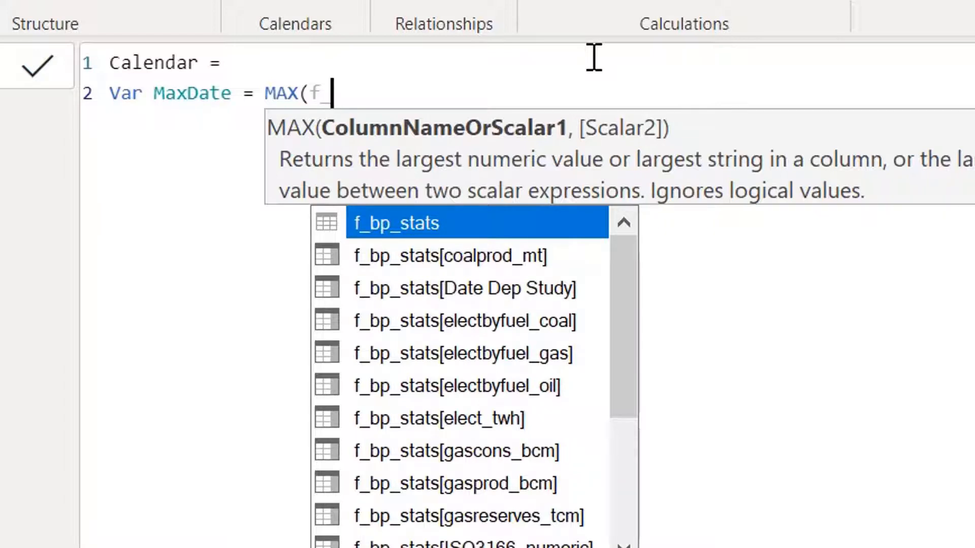
type("bp")
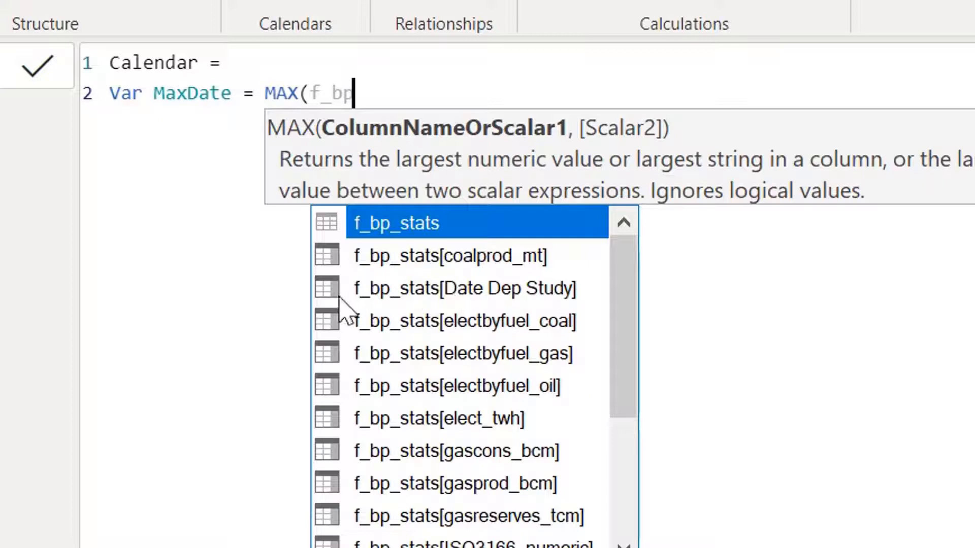
left_click(441, 299)
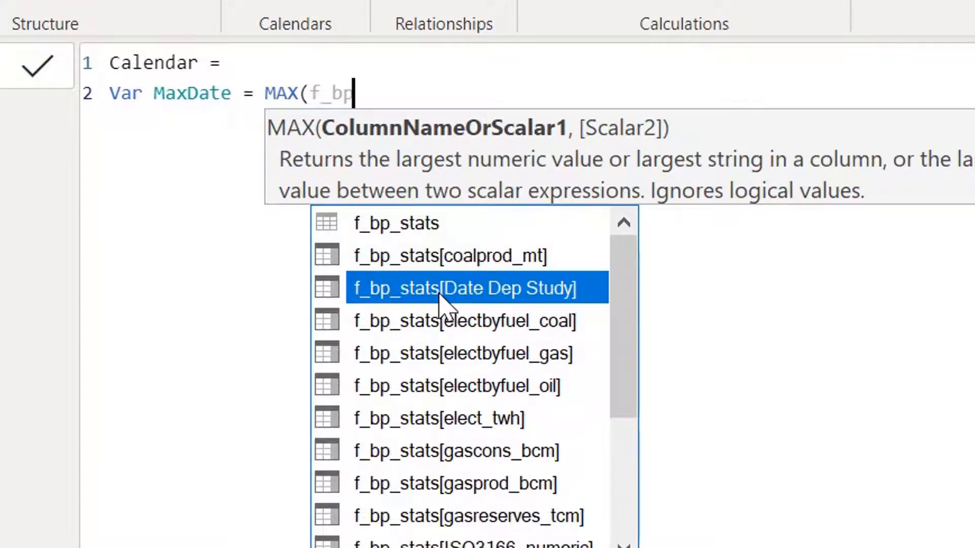
double_click(440, 297)
type(")")
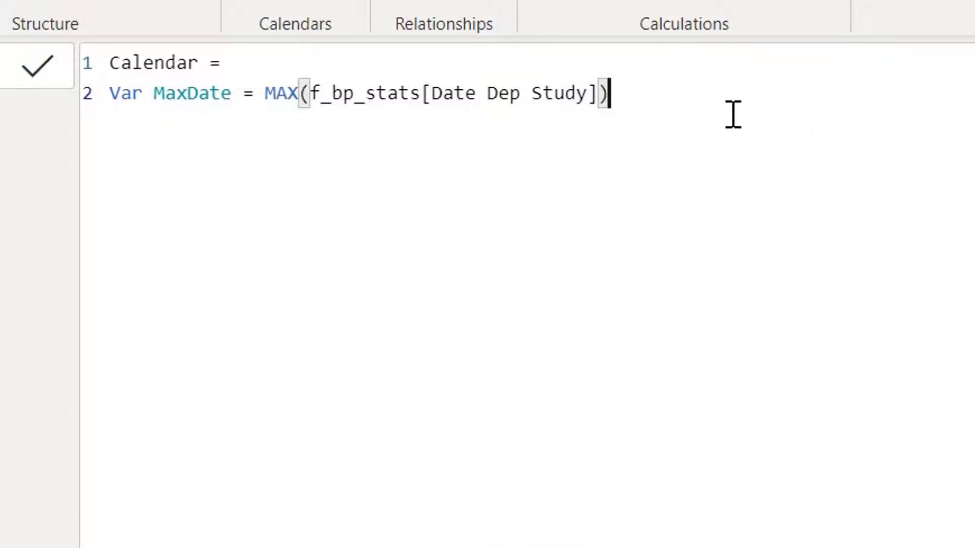
- Declare a second variable, MinDate, below MaxDate as MIN(f_bp_stats[Date Dep Study]), reusing the column reference from the MAX expression
key("Return")
type("Var")
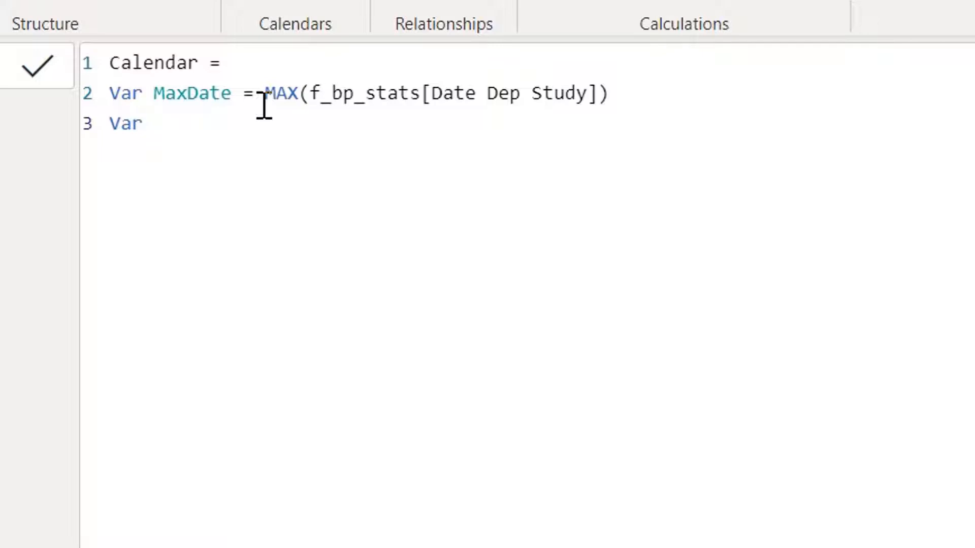
key("alt+Return")
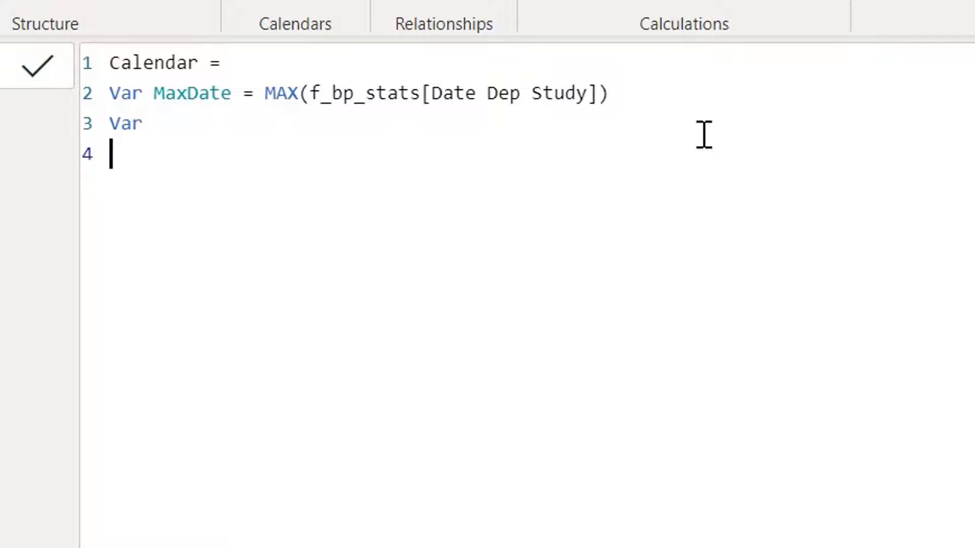
left_click(183, 128)
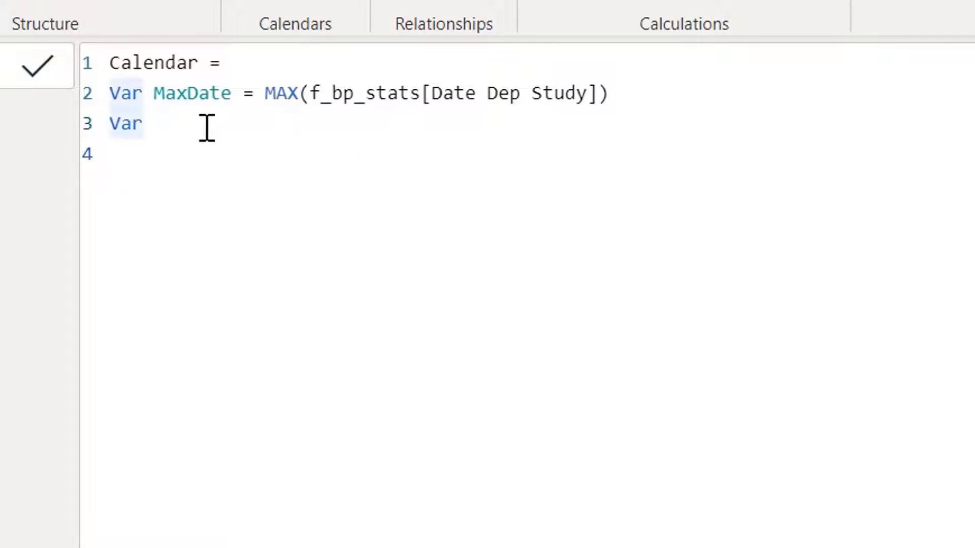
type("MinDat")
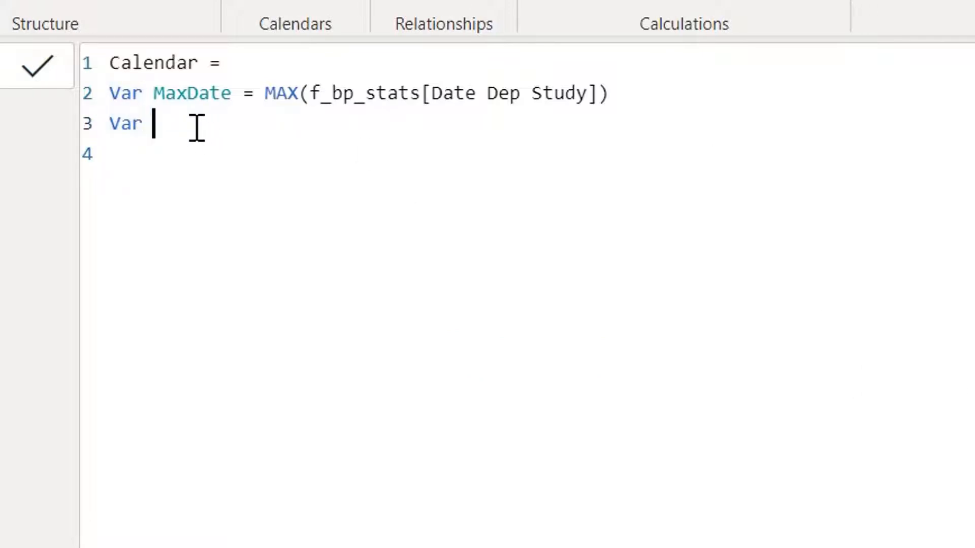
type("e")
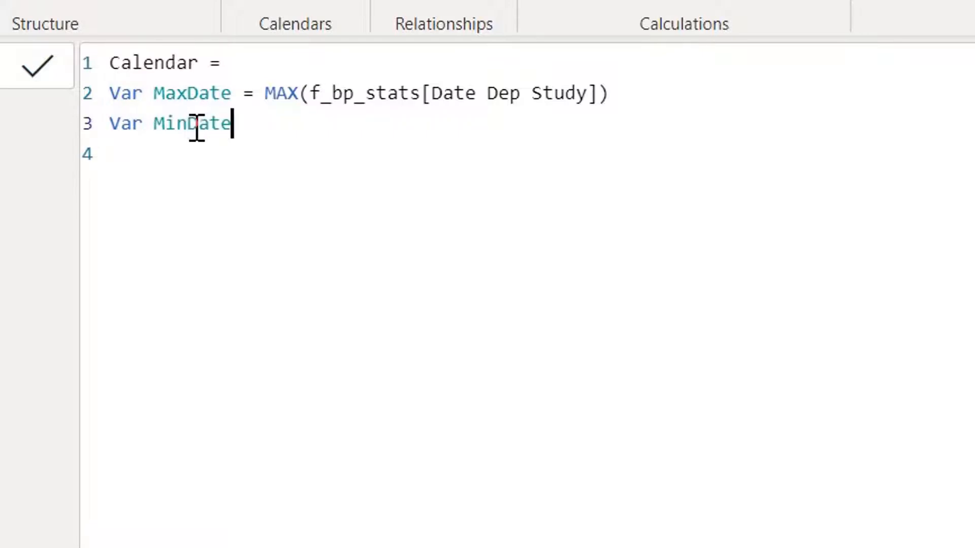
type(" = Min")
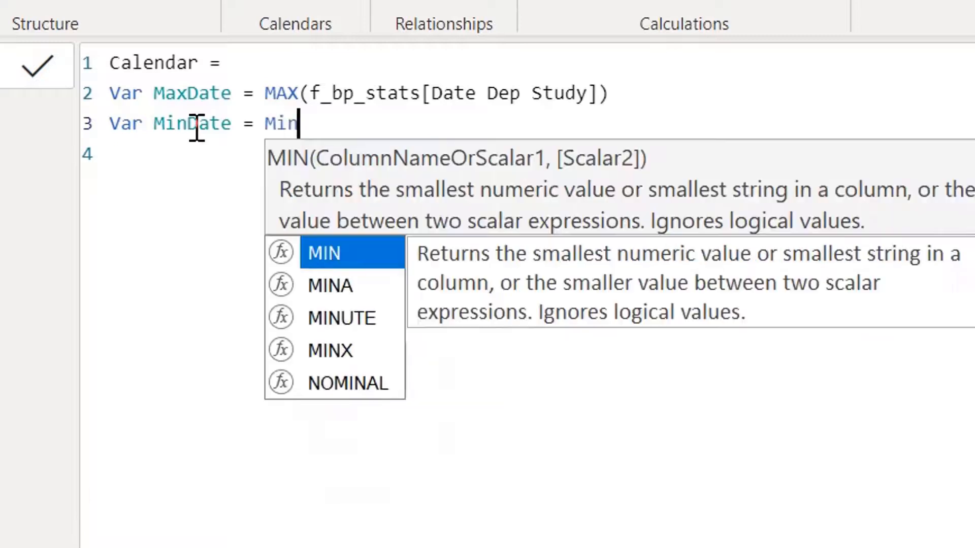
type("(")
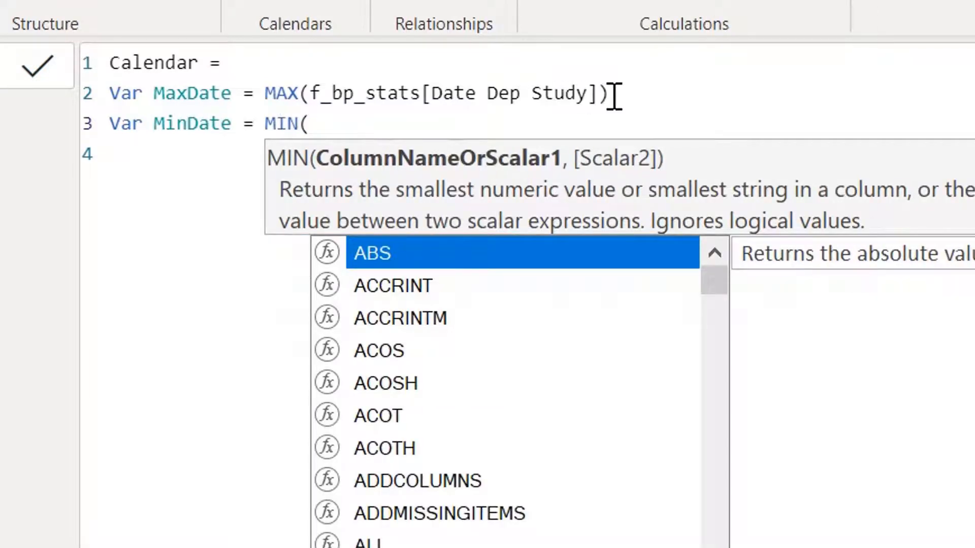
left_click_drag(626, 95, 311, 93)
key("ctrl+c")
left_click(346, 136)
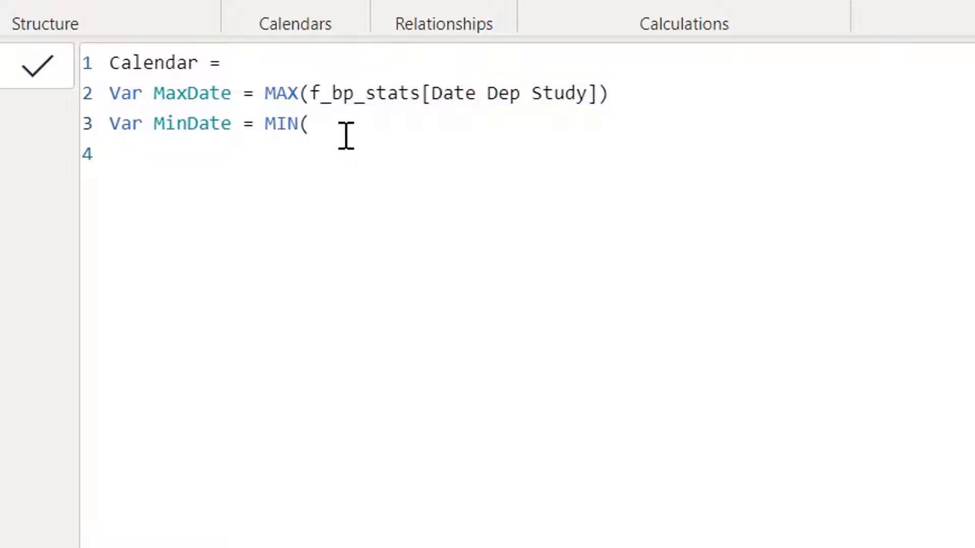
key("ctrl+v")
- Add a Return line below the two variables and start a CALENDAR function on the line after it
left_click(635, 145)
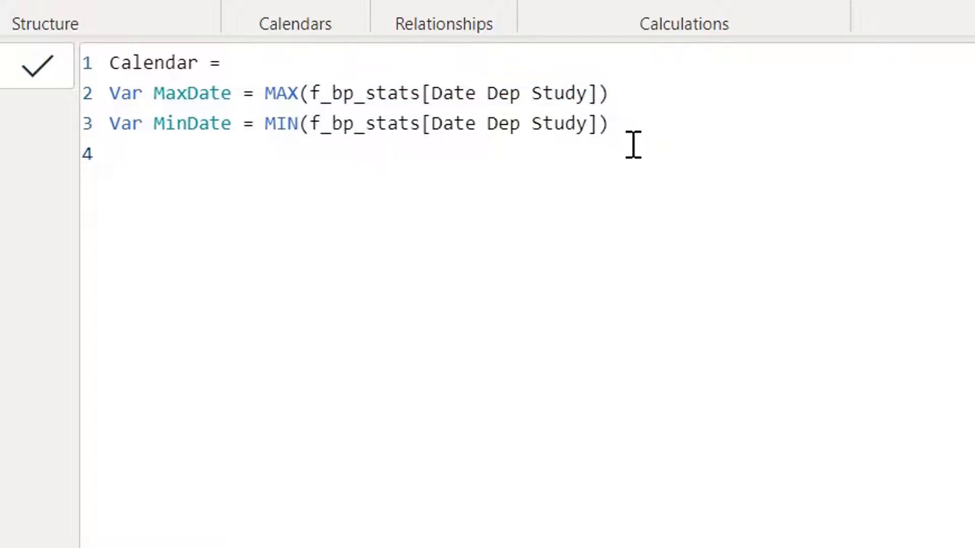
type("Retur")
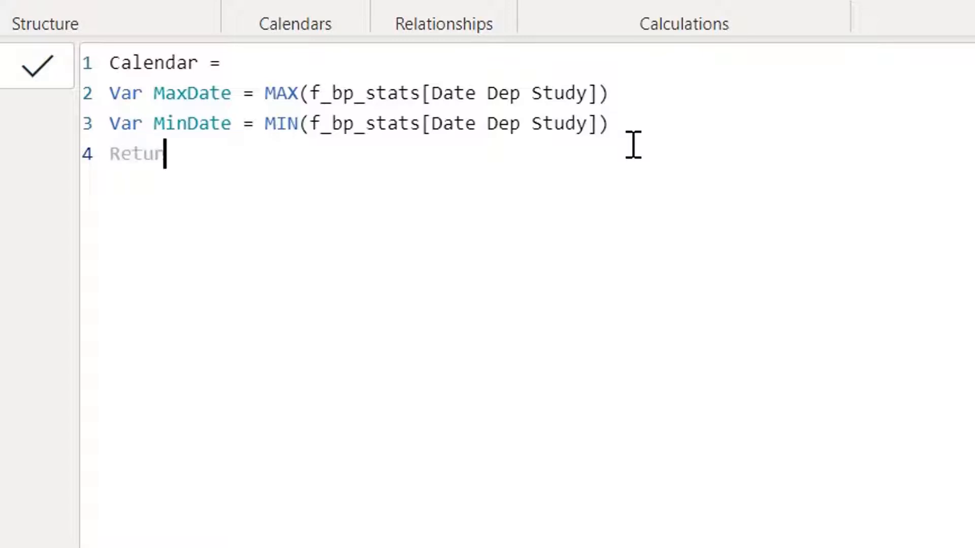
type("n")
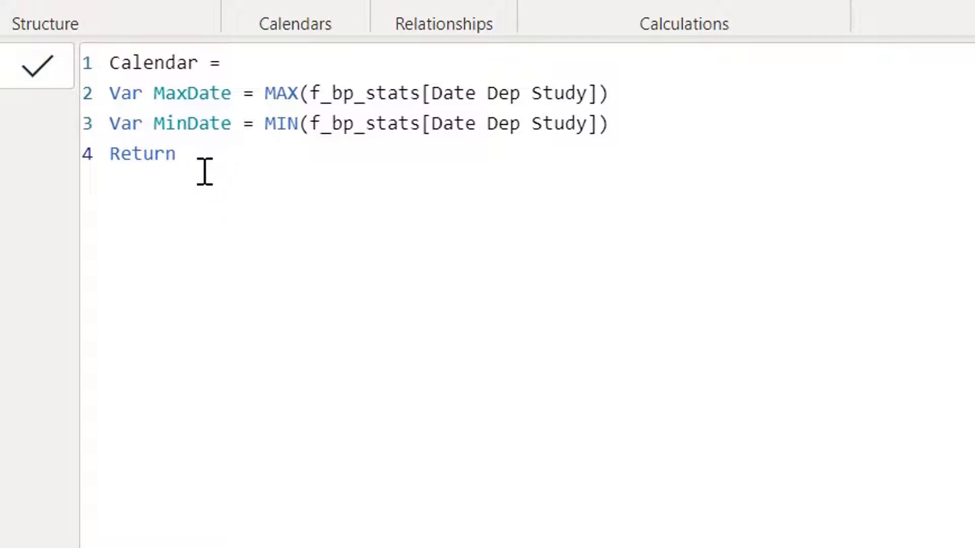
key("Return")
type("Cal")
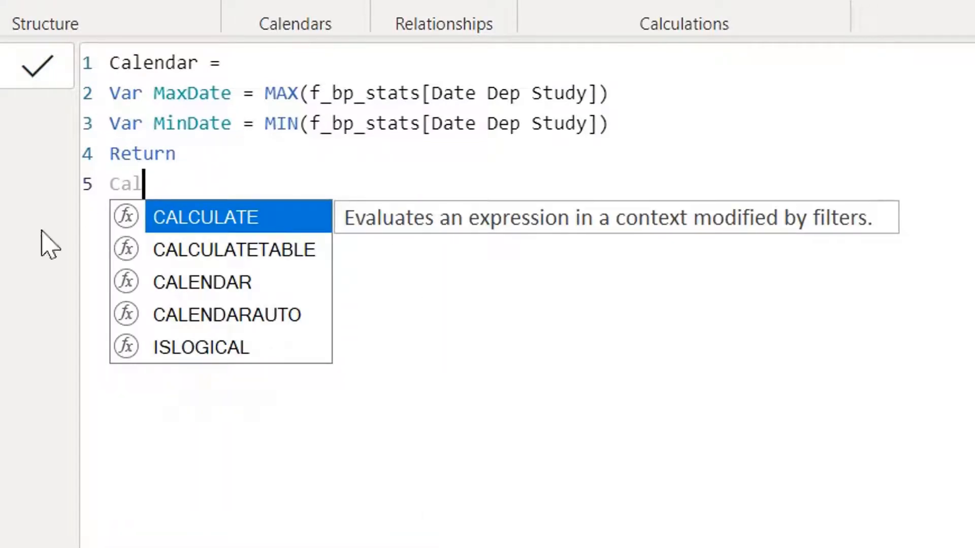
left_click(231, 289)
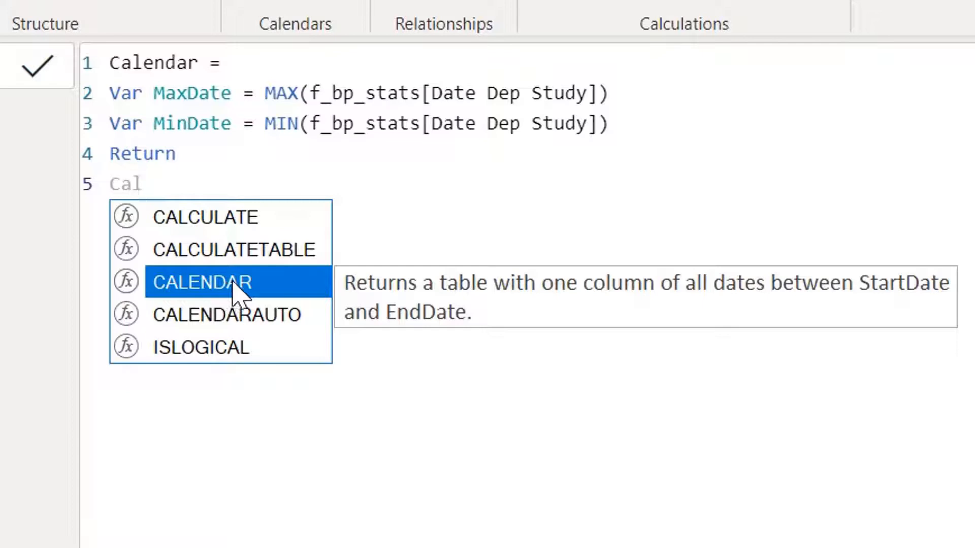
double_click(233, 290)
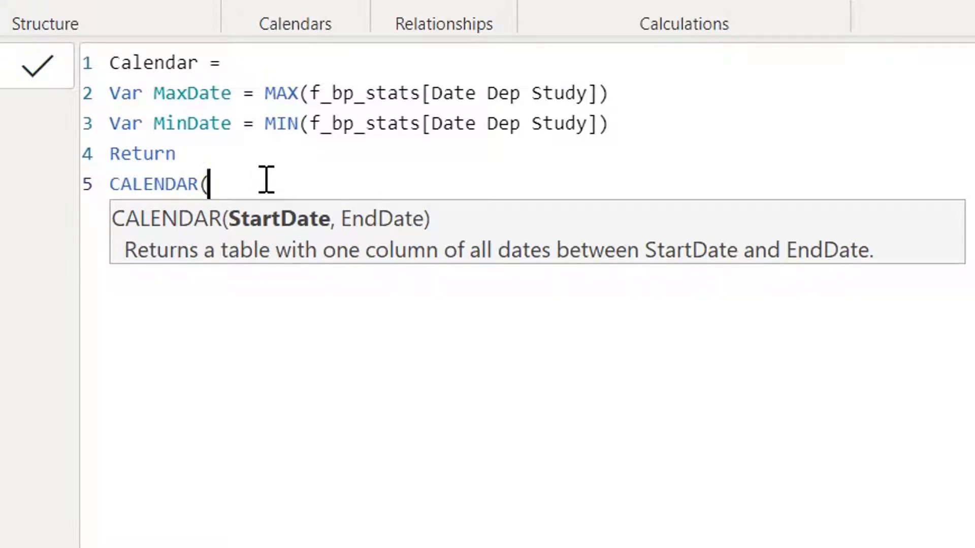
- Complete the function as CALENDAR(MinDate,MaxDate) and commit the formula to create the Calendar table
type("min")
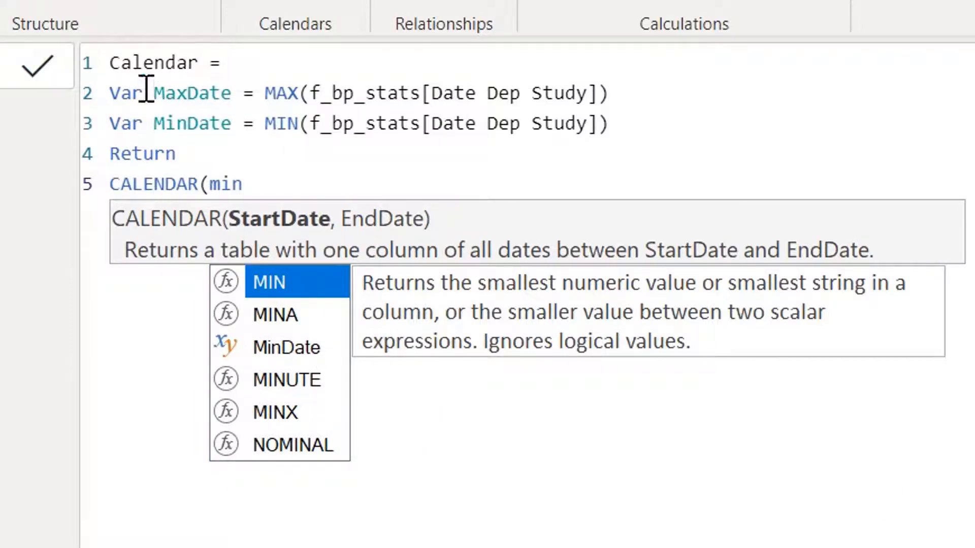
left_click(278, 349)
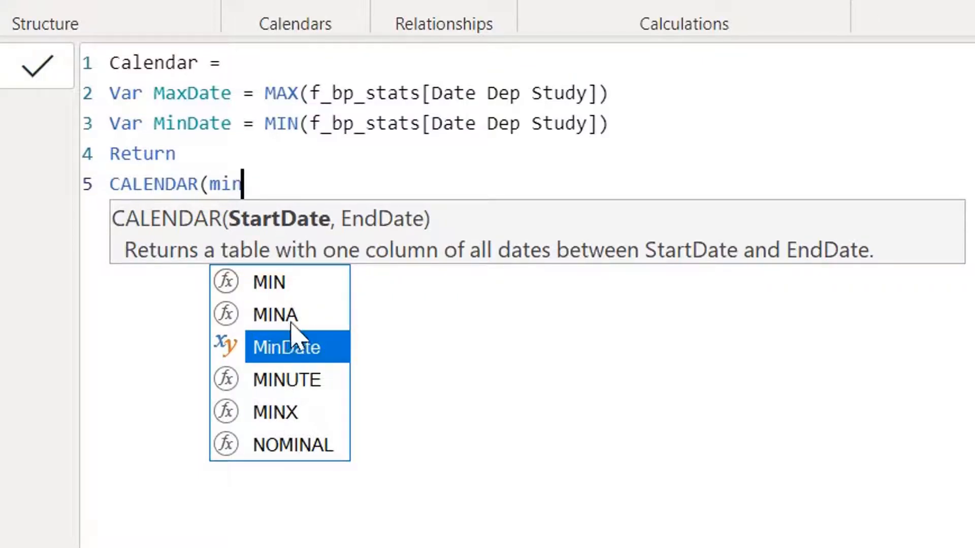
left_click(292, 350)
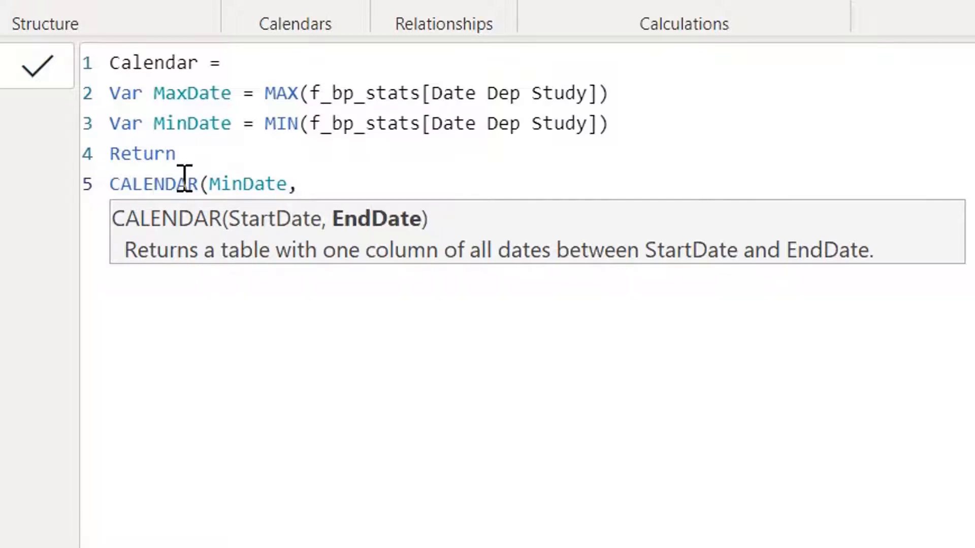
type("max")
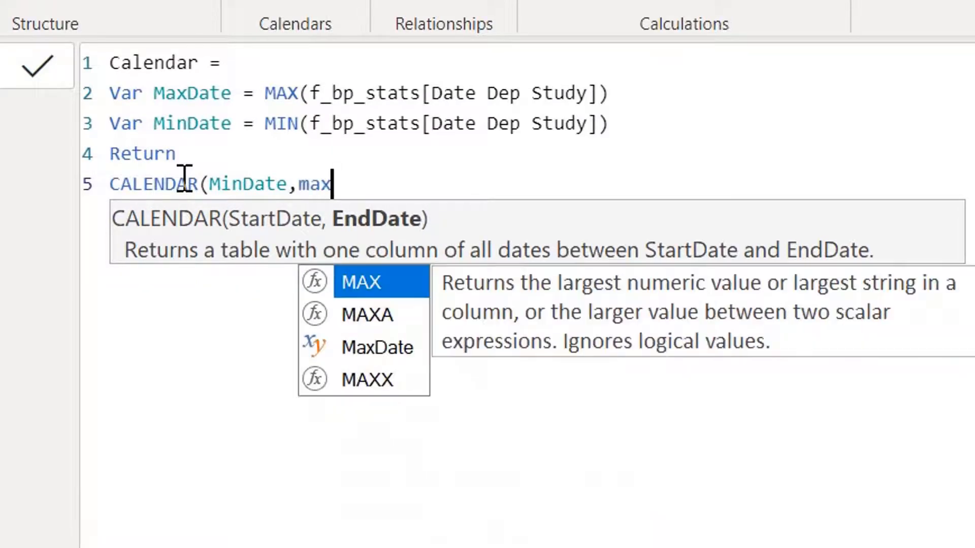
left_click(401, 350)
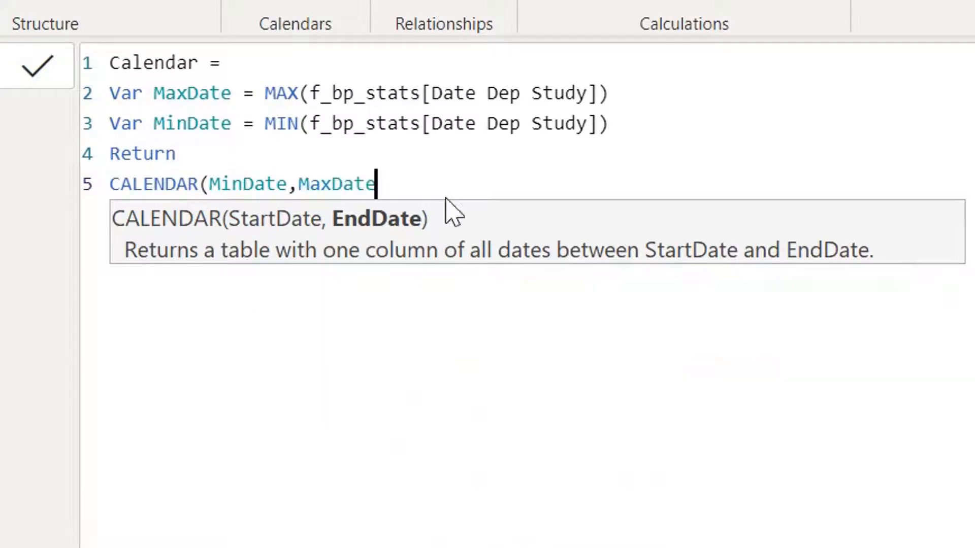
type(")")
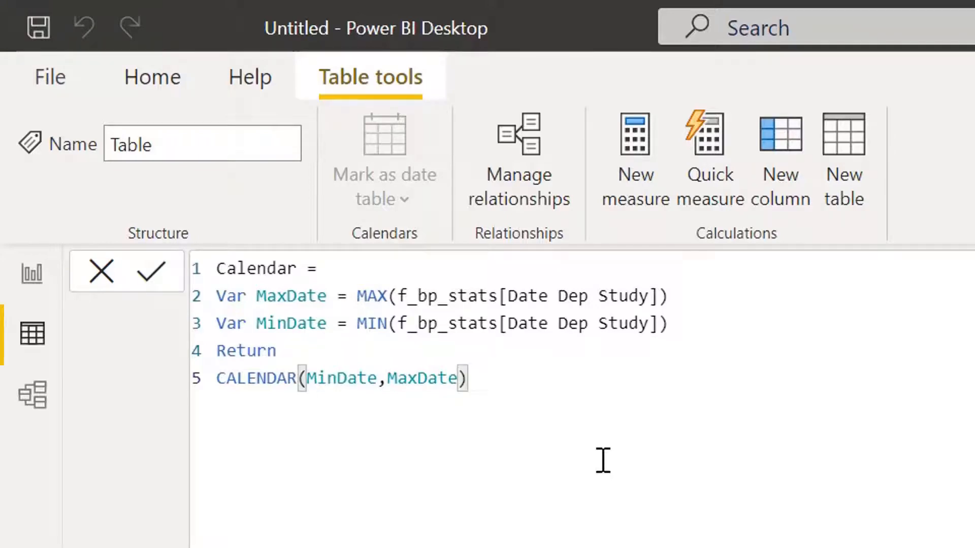
key("Return")
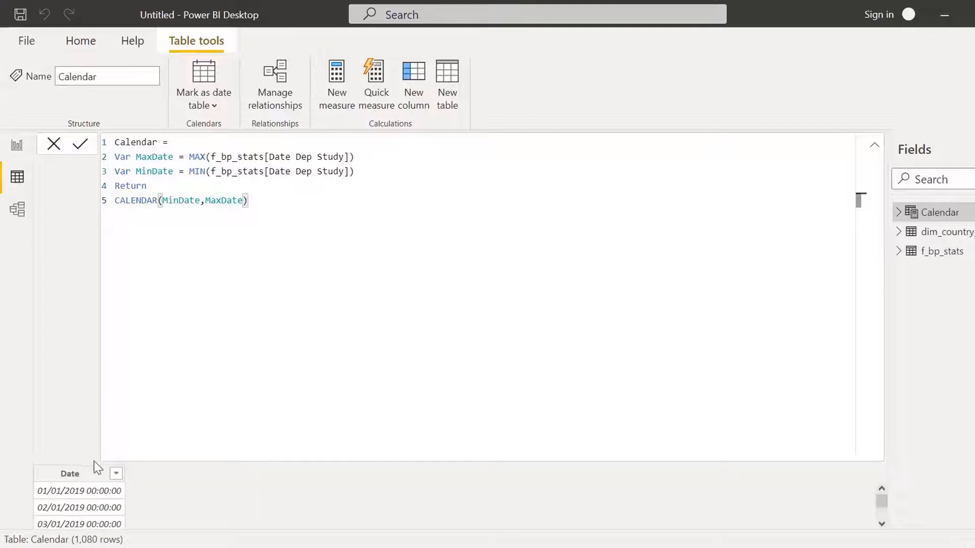
- Collapse the formula editor and review the dates contained in the Calendar table's Date column without filtering them
left_click(880, 148)
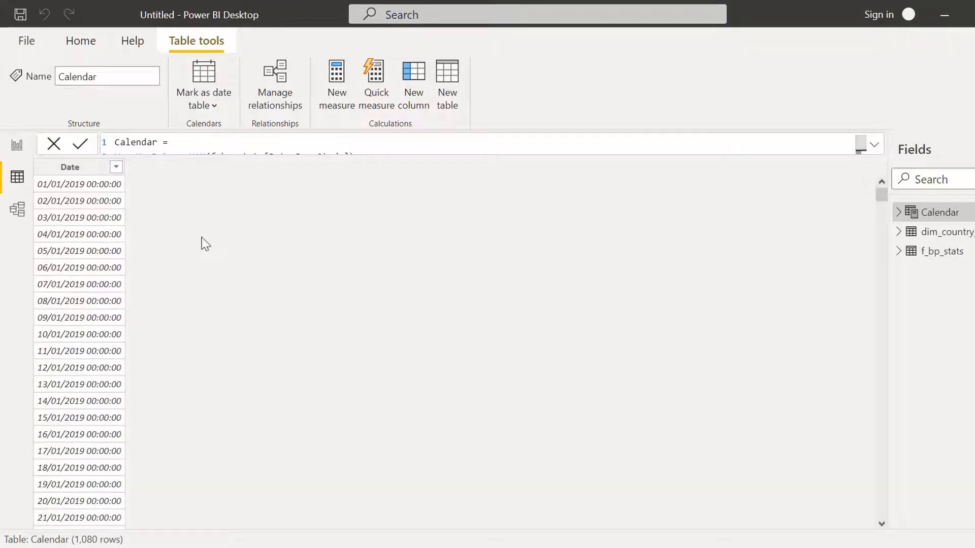
left_click(116, 170)
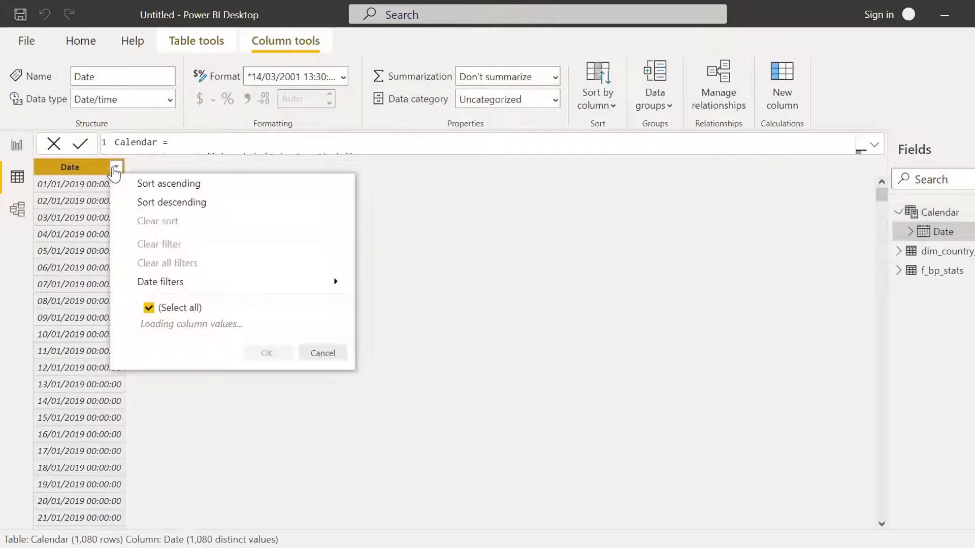
scroll(259, 373, "down", 6)
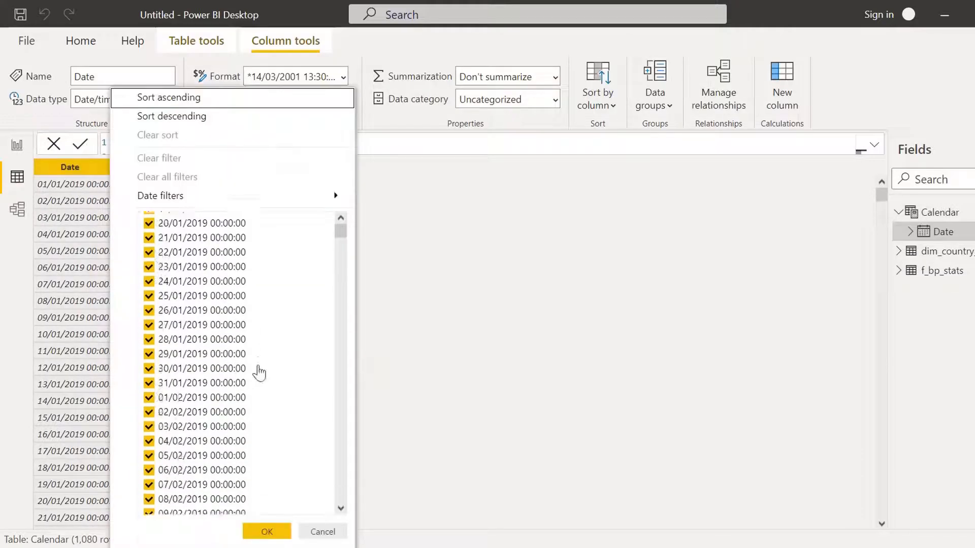
left_click_drag(341, 233, 361, 189)
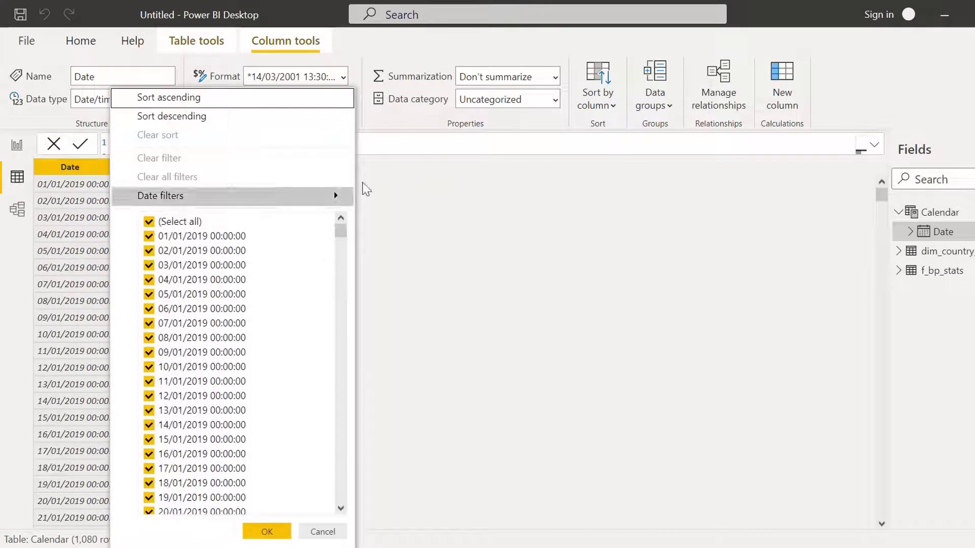
left_click(424, 234)
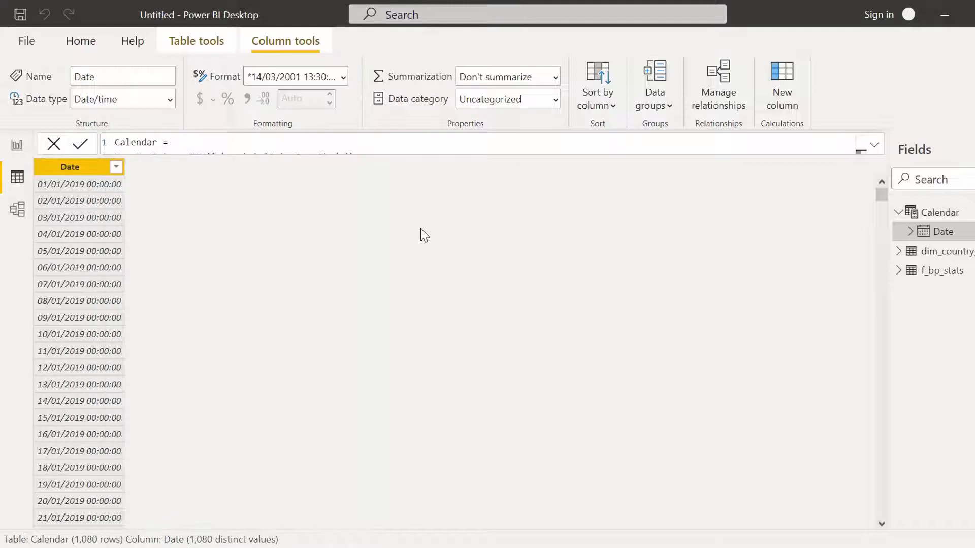
- Place the Calendar table below the other two tables in the model and relate f_bp_stats' Date Dep Study to its Date column
left_click(14, 220)
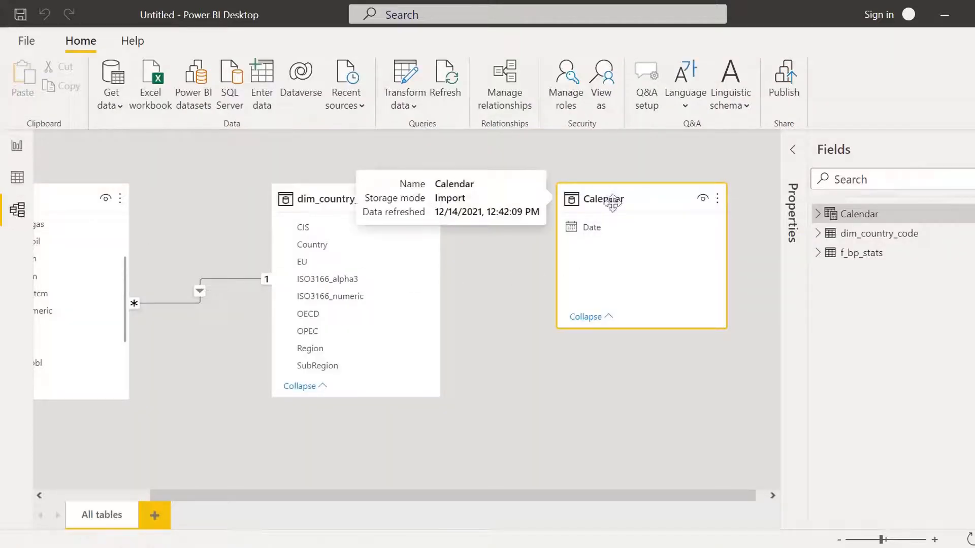
left_click_drag(613, 201, 320, 384)
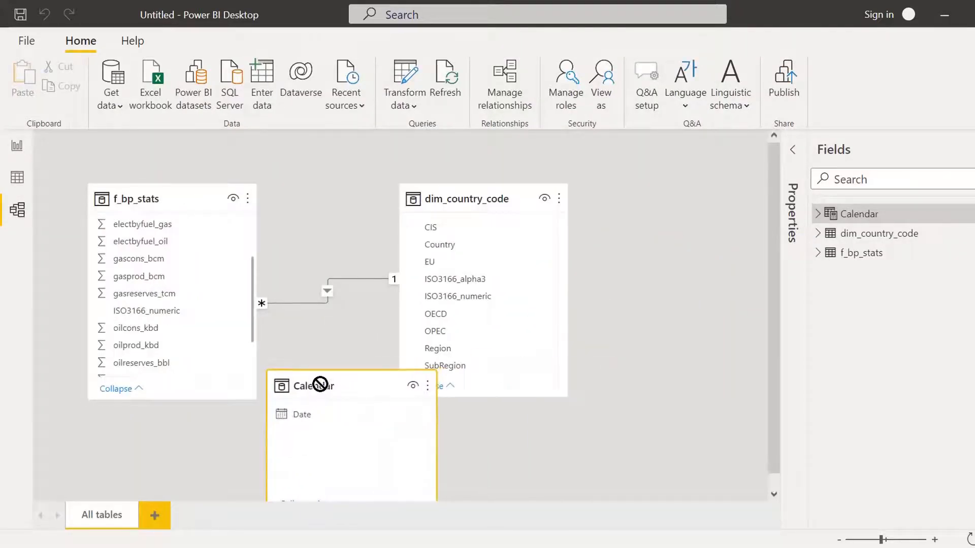
left_click(839, 540)
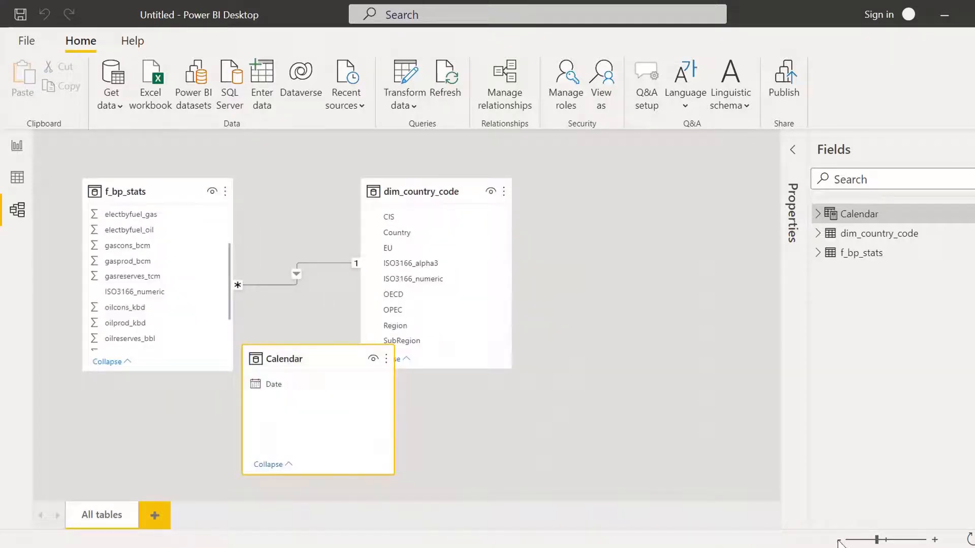
left_click(839, 540)
left_click_drag(277, 331, 232, 392)
scroll(168, 292, "up", 2)
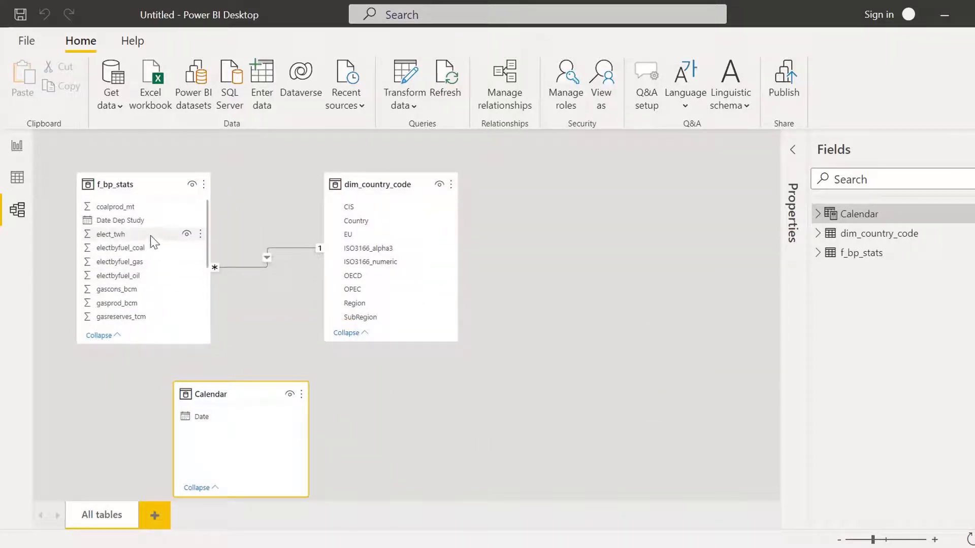
left_click_drag(141, 221, 244, 396)
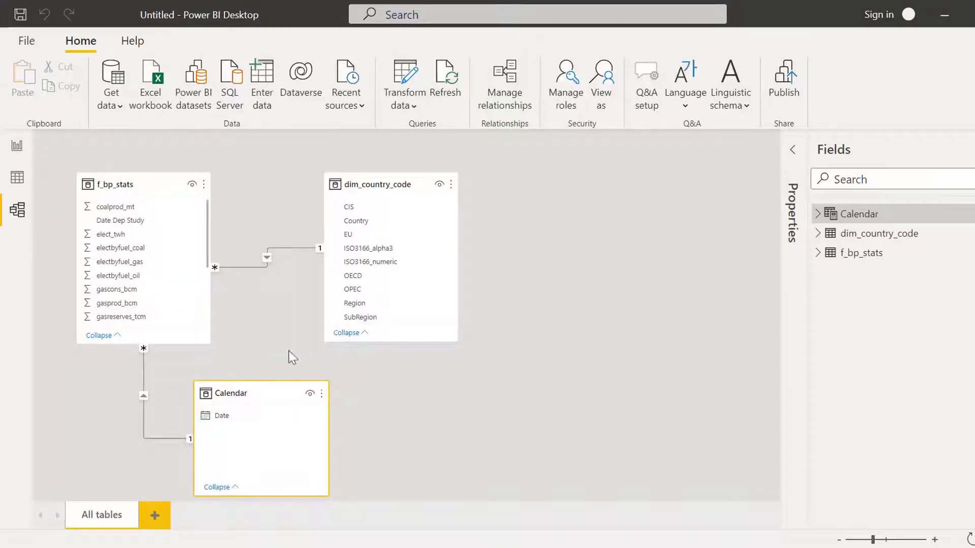
- Save the Power BI file under the name bp_report
left_click(25, 172)
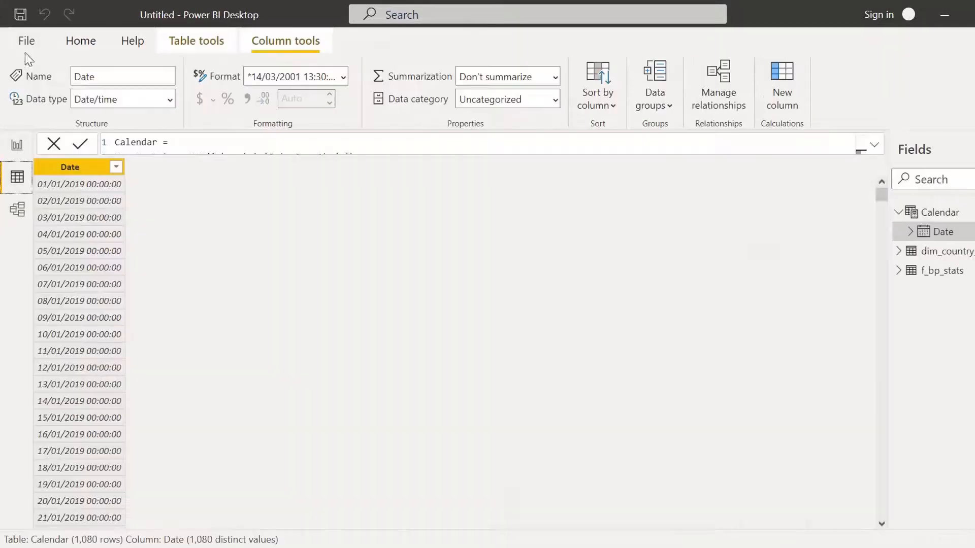
left_click(20, 15)
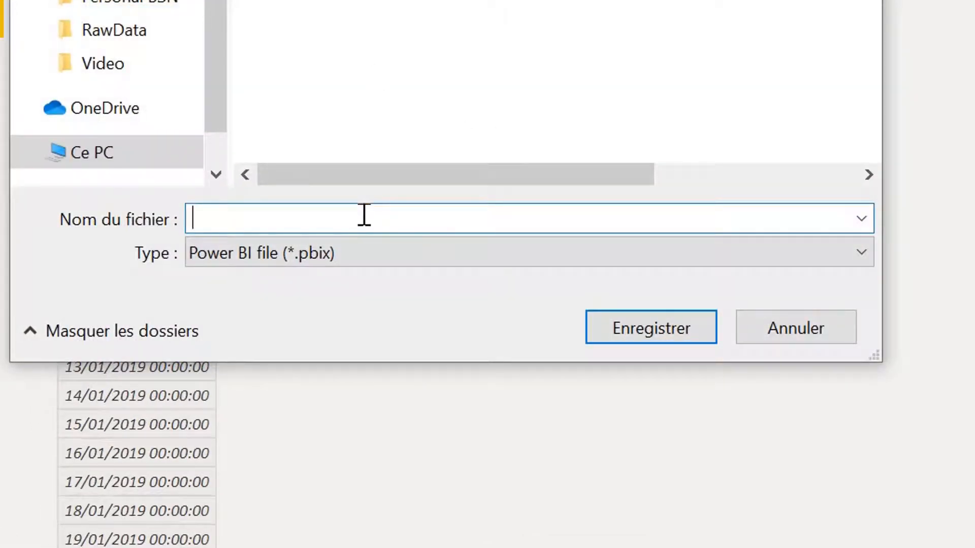
type("bp")
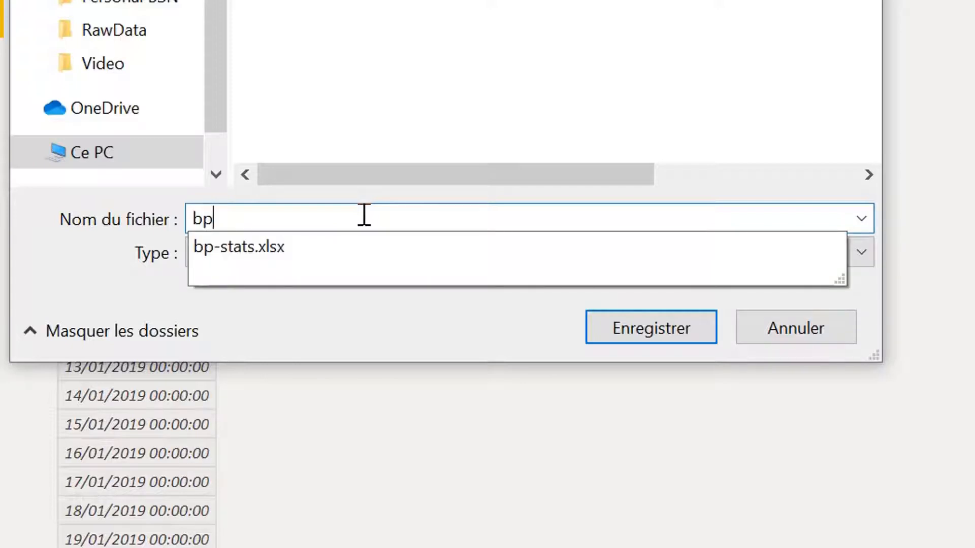
type("_report")
left_click(663, 335)
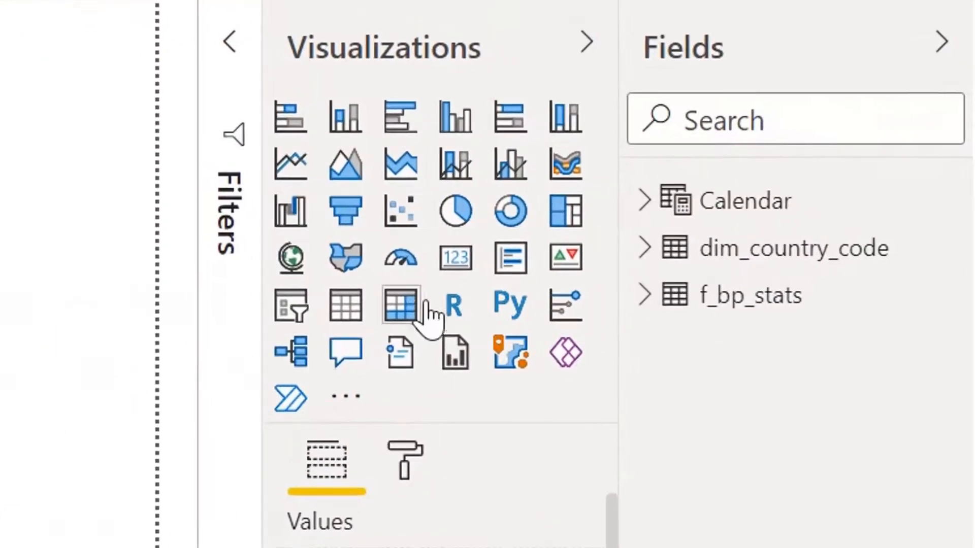
- Add a matrix visual to the report page with Region from dim_country_code as its rows
left_click(406, 308)
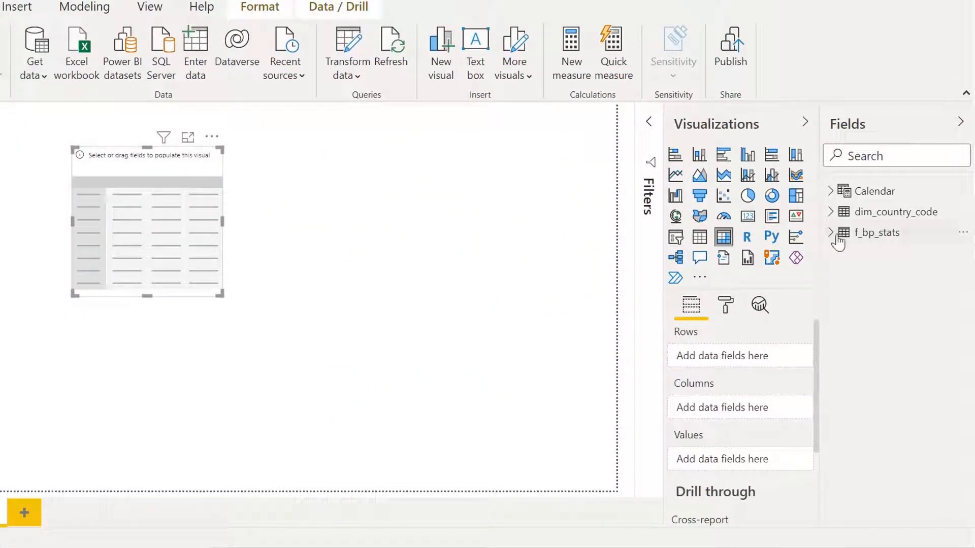
left_click(831, 212)
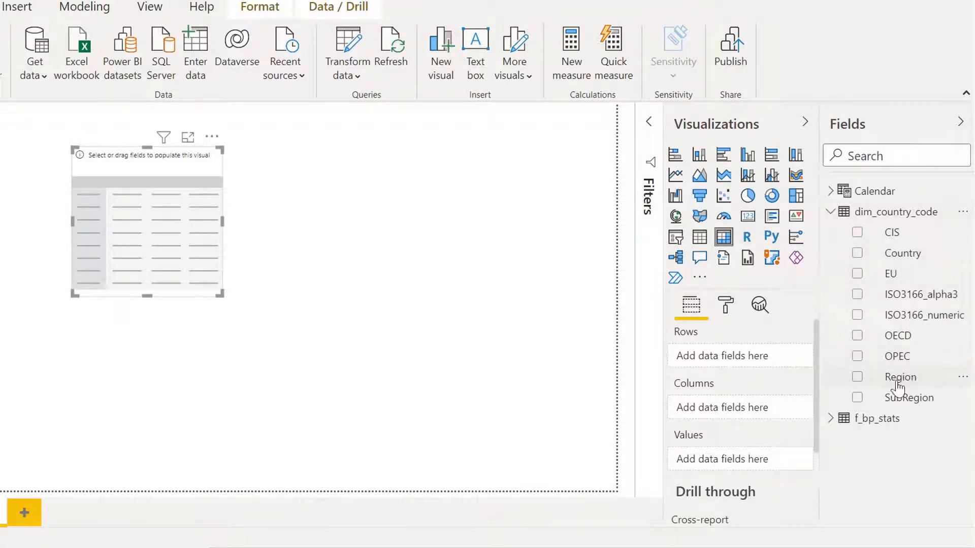
left_click_drag(888, 385, 711, 352)
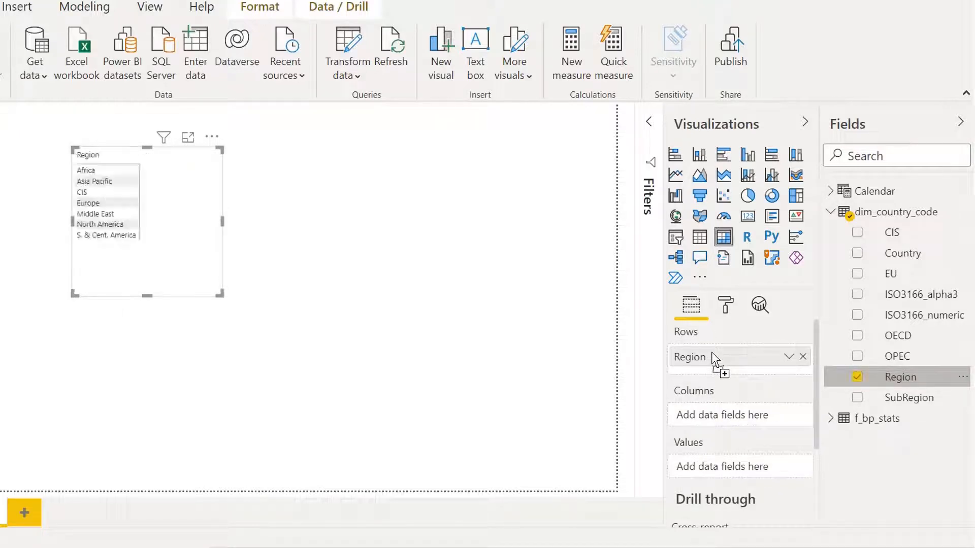
- Use Year from f_bp_stats as the matrix columns and widen the visual across the page
left_click(831, 210)
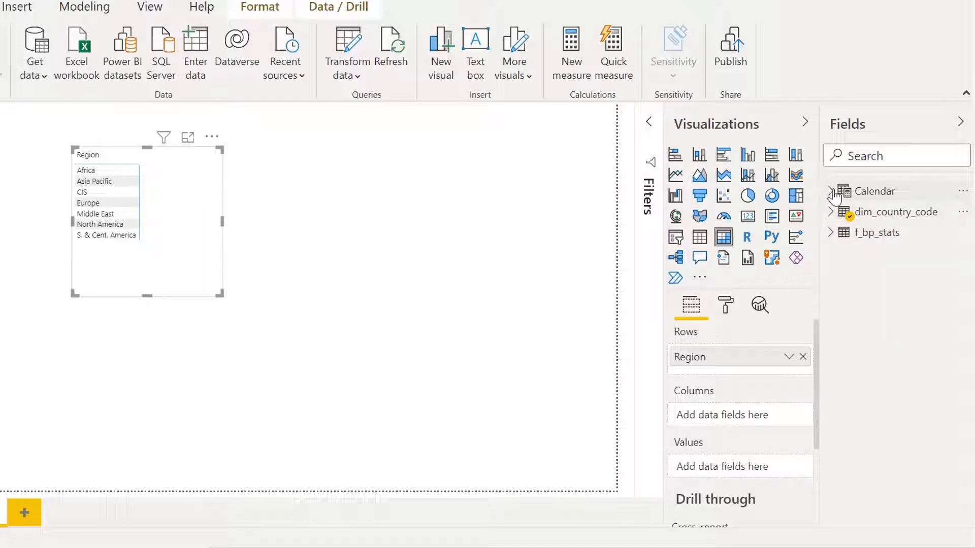
left_click(831, 233)
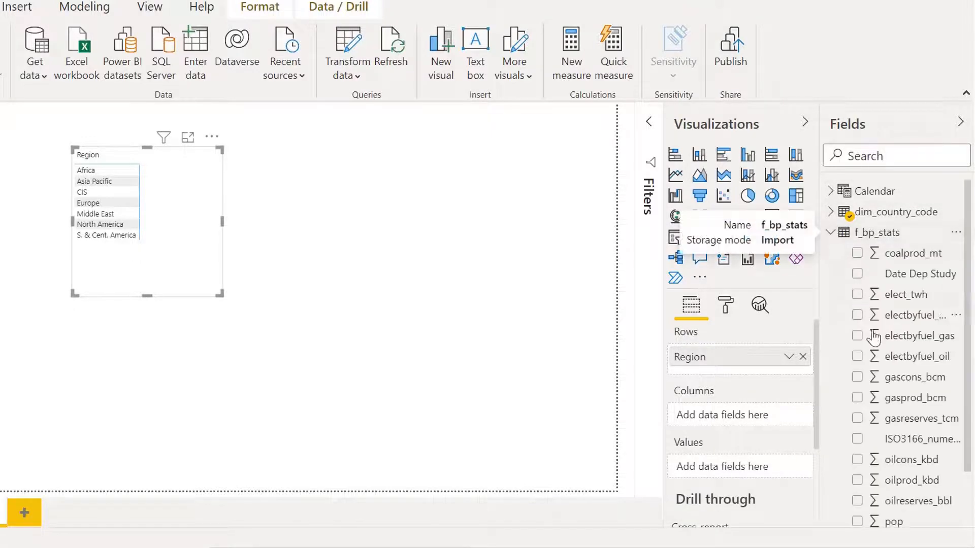
scroll(893, 454, "down", 2)
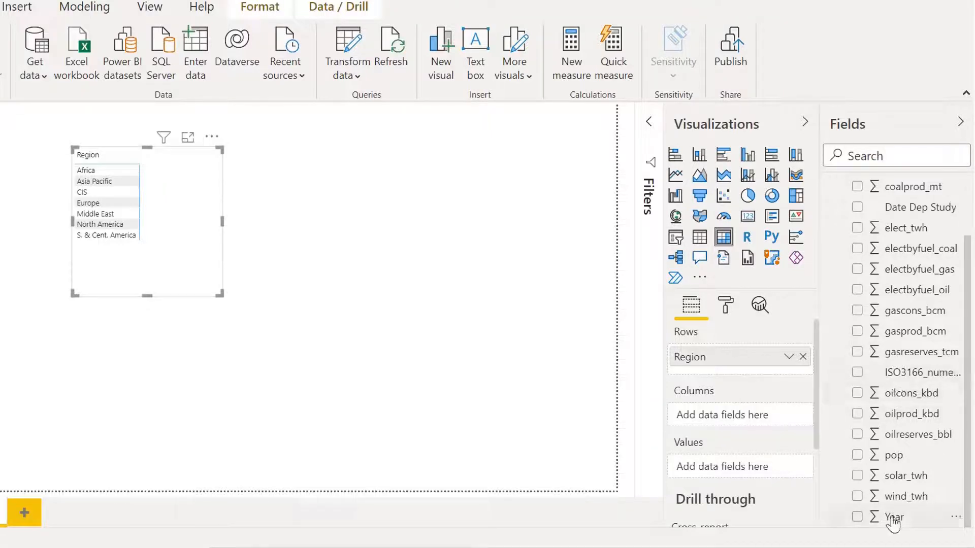
left_click_drag(894, 523, 707, 415)
left_click_drag(221, 295, 542, 317)
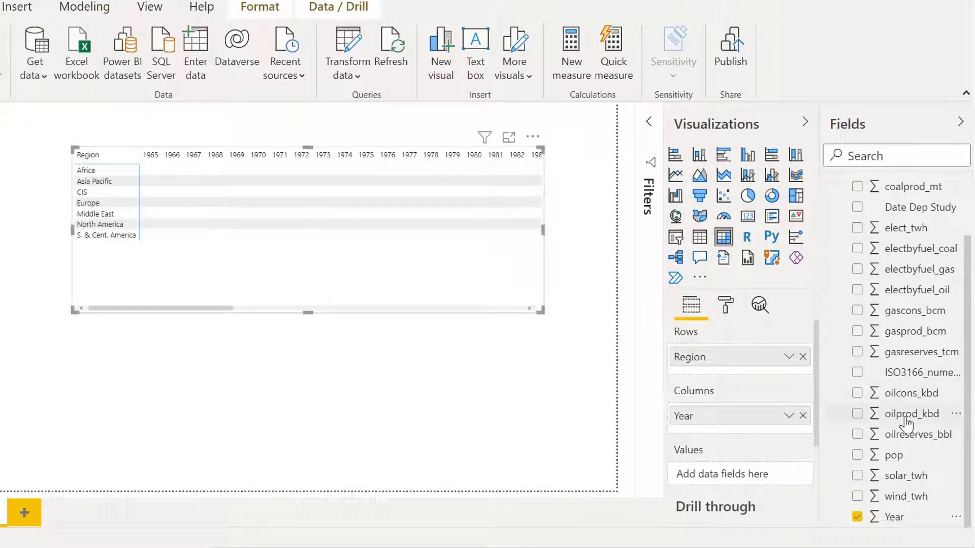
- Try oilprod_kbd as the matrix values while widening the visual toward the page's left edge, and remove that field again
left_click_drag(900, 420, 705, 479)
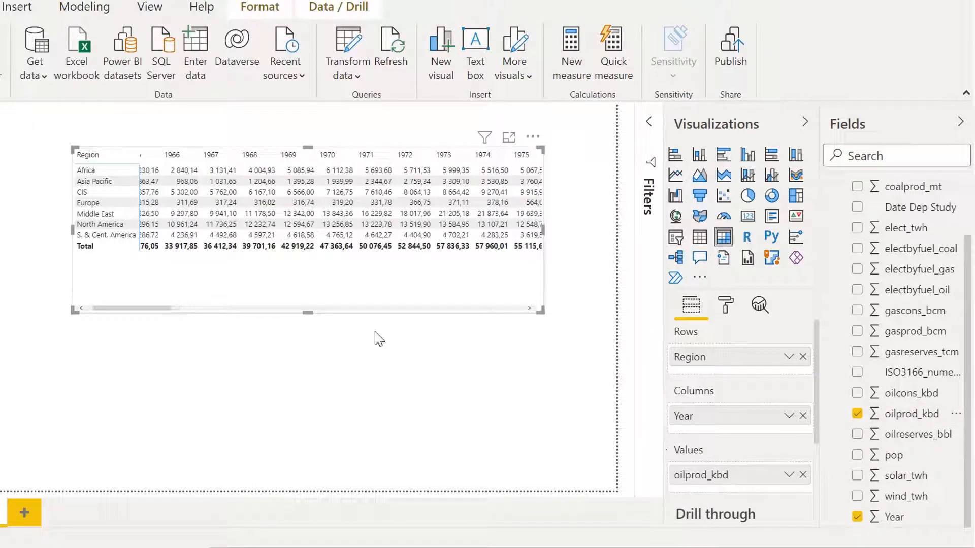
left_click_drag(73, 149, 0, 145)
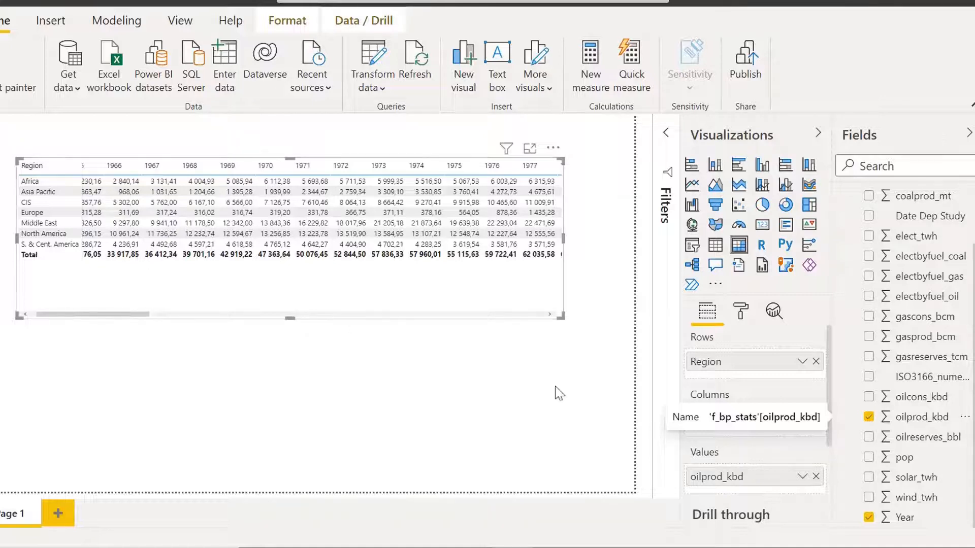
left_click(816, 477)
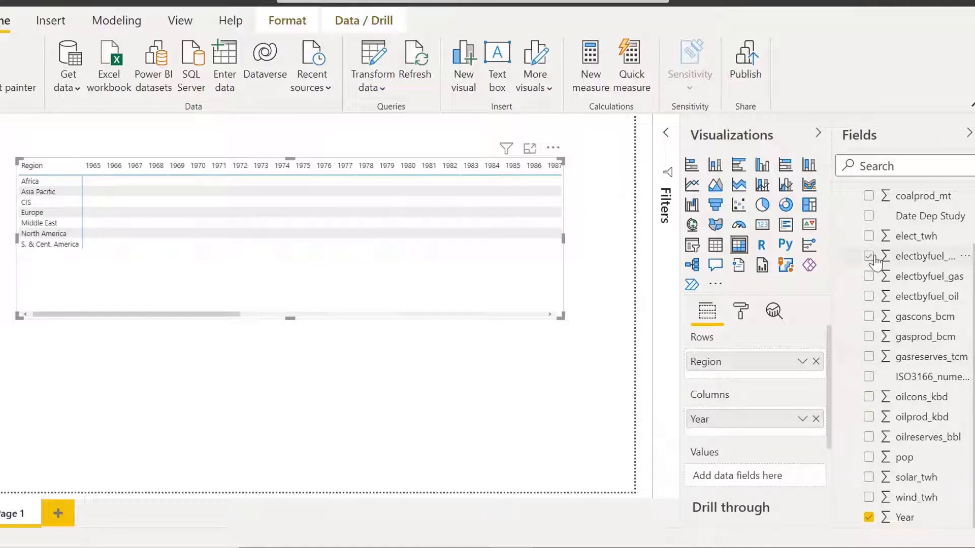
scroll(897, 259, "up", 1)
scroll(898, 259, "up", 1)
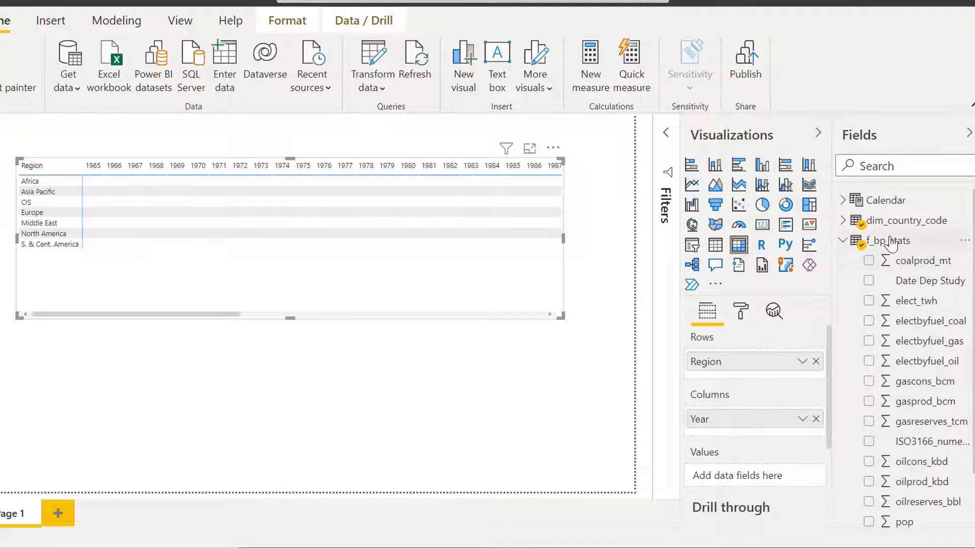
right_click(891, 243)
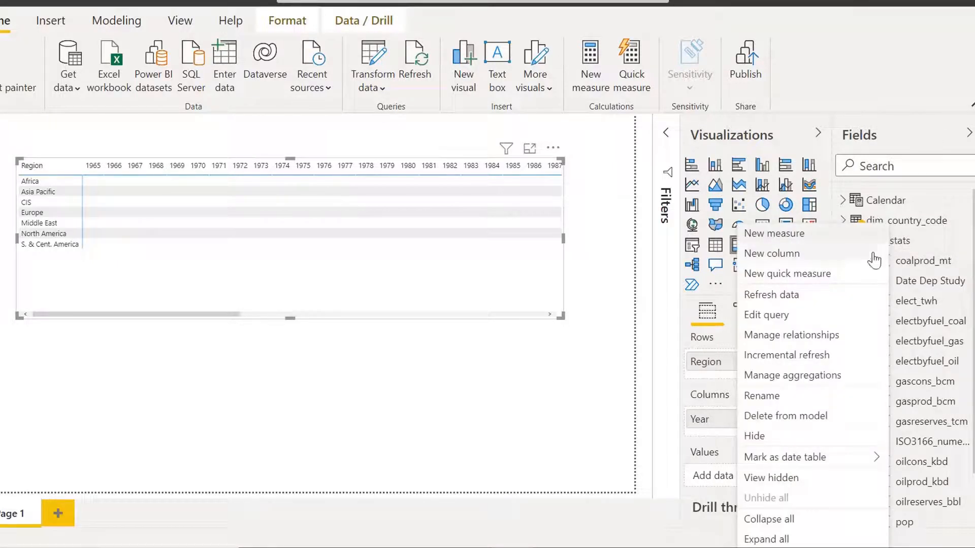
left_click(794, 239)
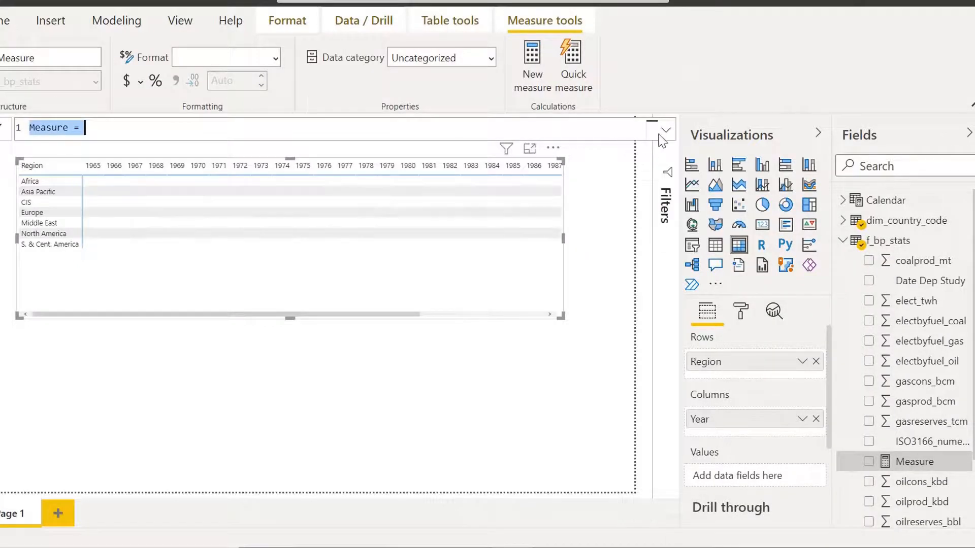
left_click(109, 126)
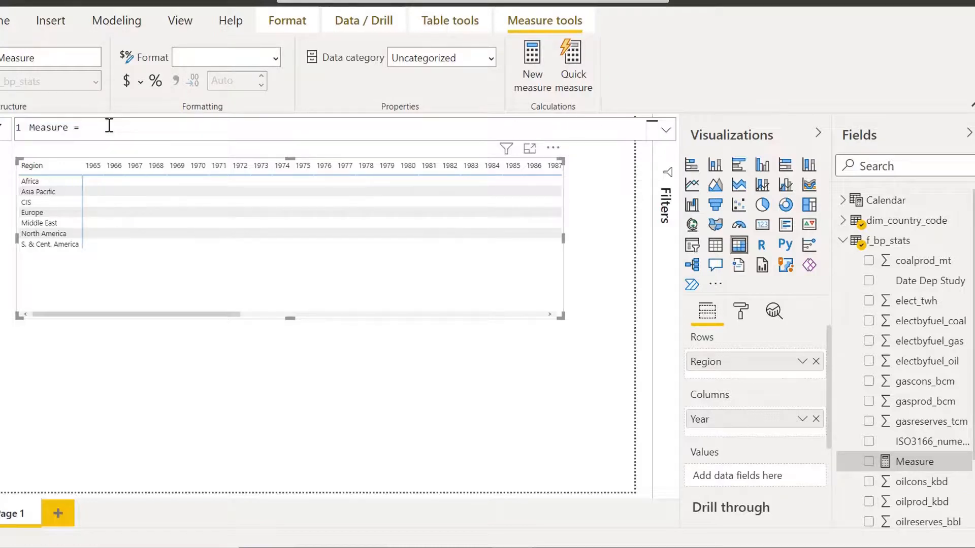
key("Escape")
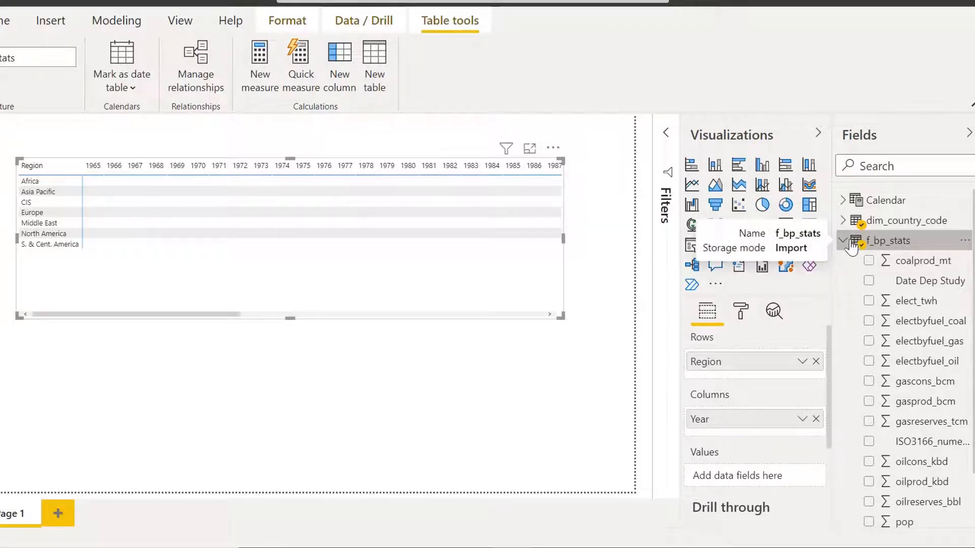
- Review the fields of the f_bp_stats table and collapse its field list
scroll(934, 300, "down", 3)
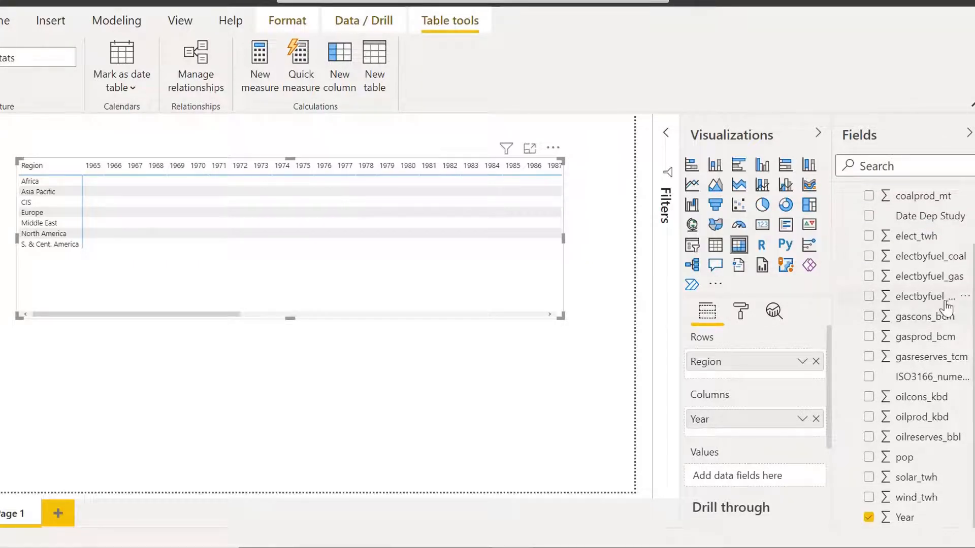
scroll(914, 254, "up", 4)
left_click(844, 241)
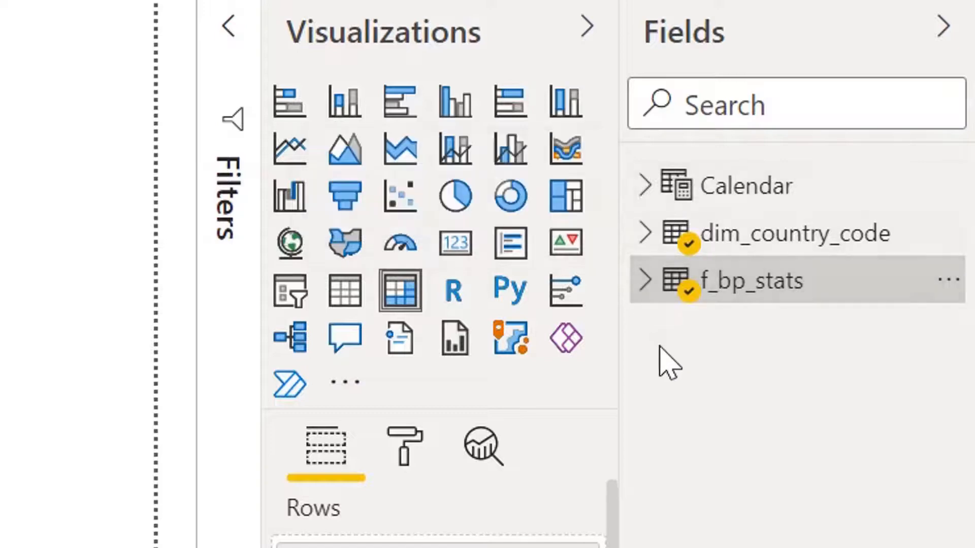
left_click(649, 283)
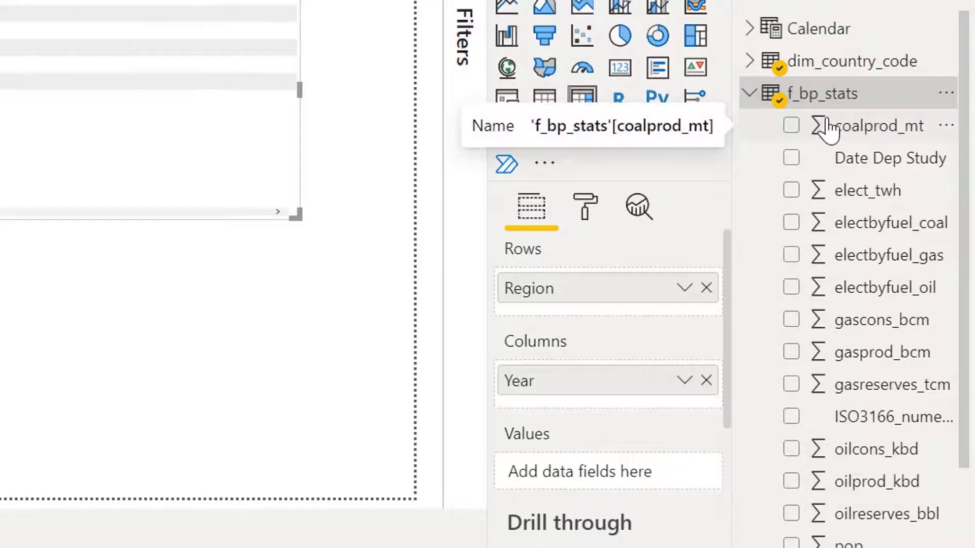
left_click(750, 97)
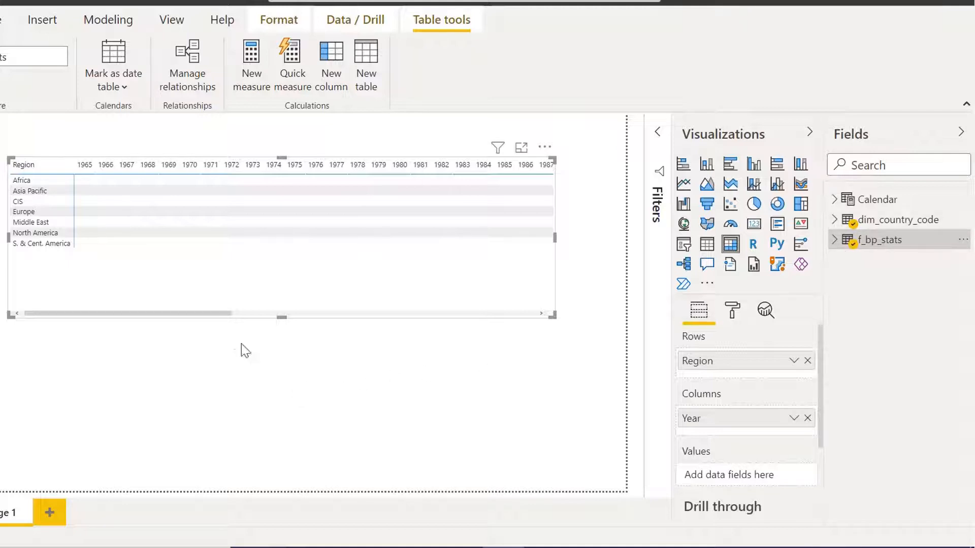
- Create and load a manually entered table named MeasureTable with a single empty column named Measures
left_click(167, 344)
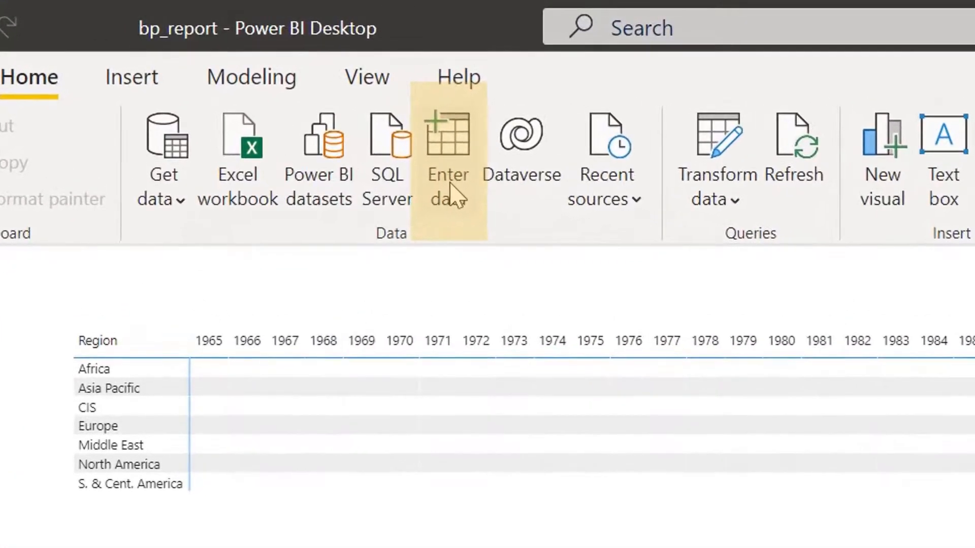
left_click(449, 196)
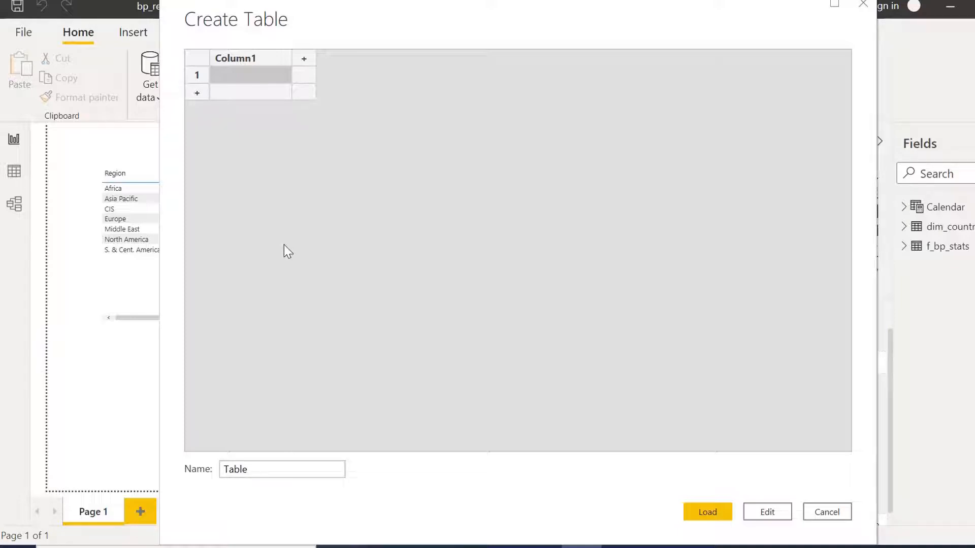
left_click(287, 464)
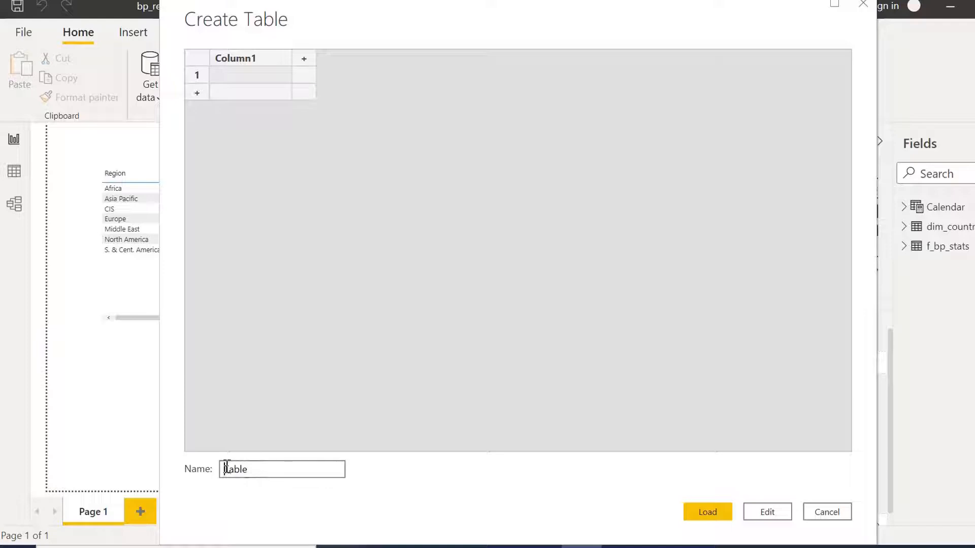
type("Measure")
double_click(261, 56)
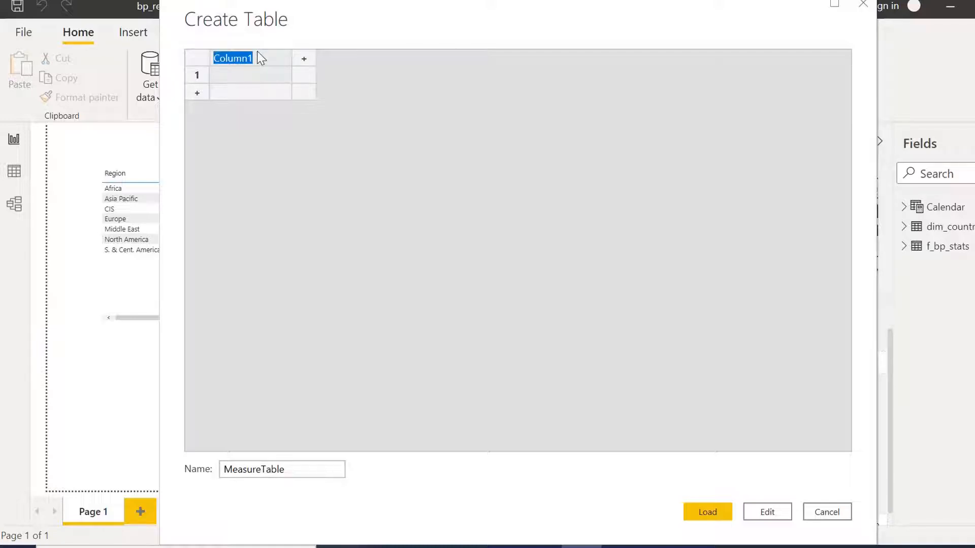
type("Measures")
left_click(709, 514)
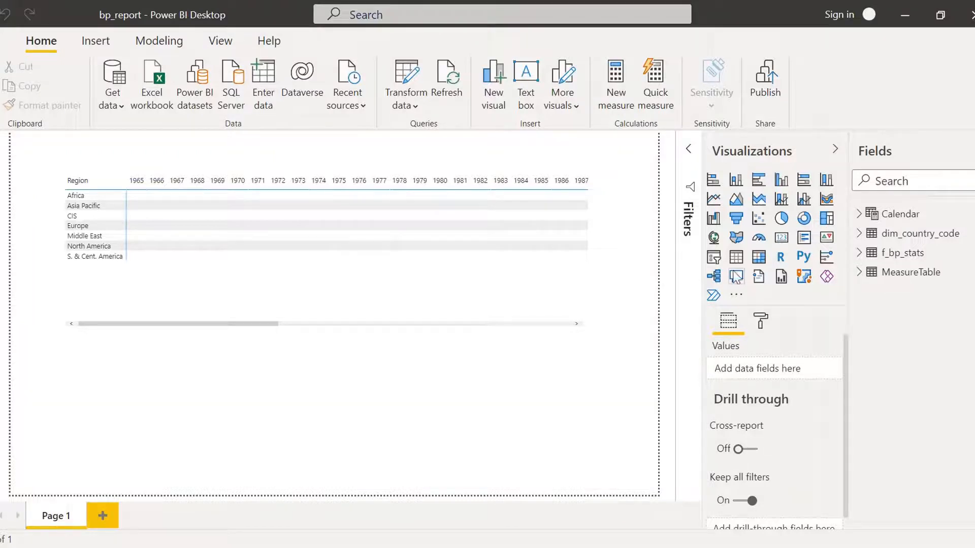
- Start a new measure in MeasureTable and name it Oil_Production
right_click(889, 277)
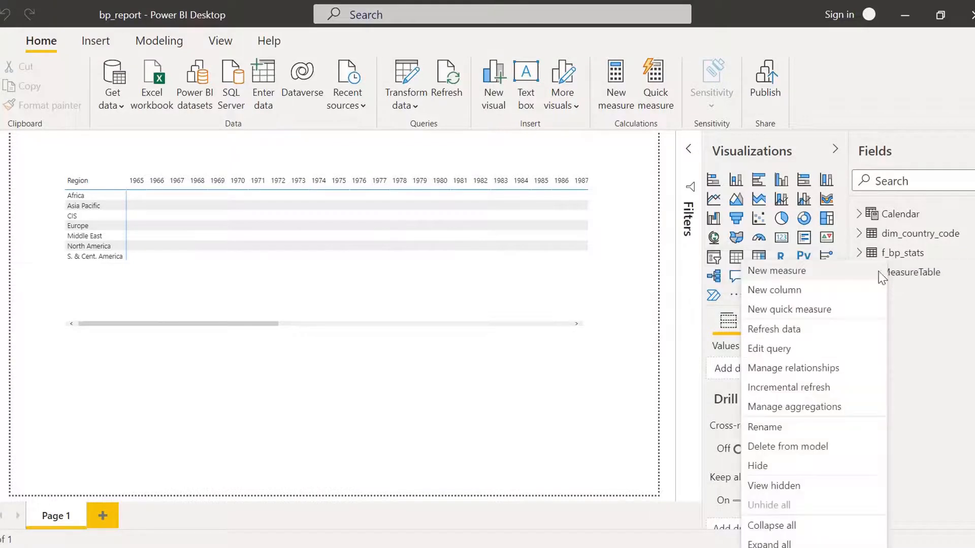
left_click(806, 273)
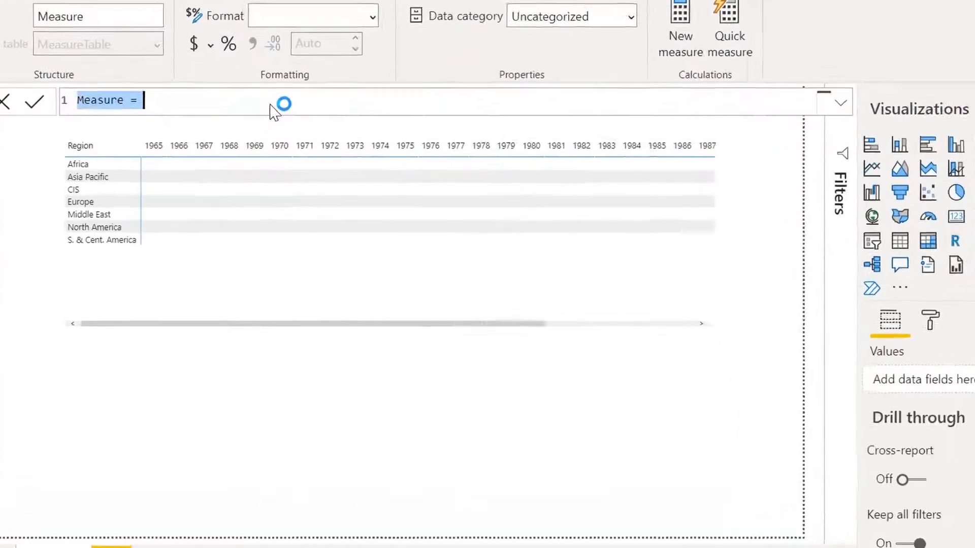
left_click(117, 100)
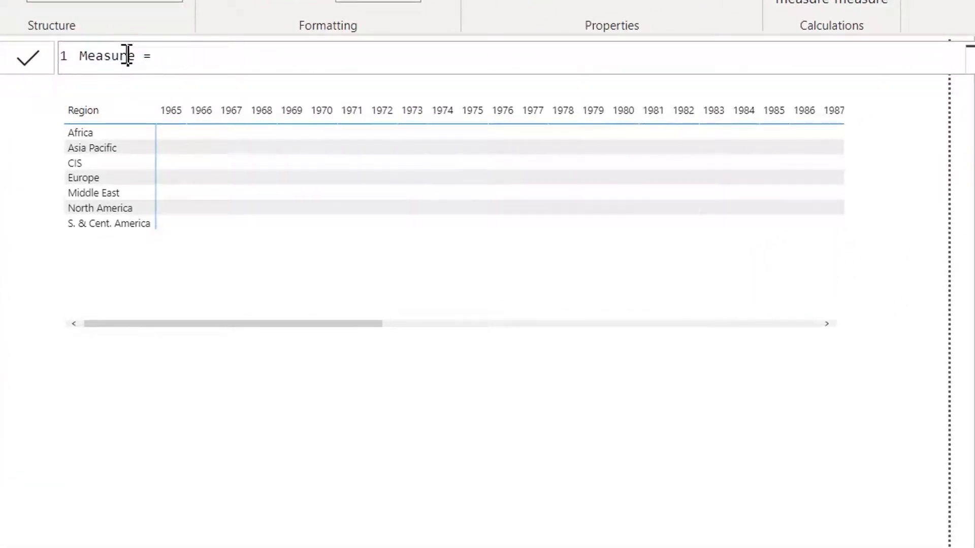
left_click_drag(136, 55, 61, 61)
type("0il")
type("_Product")
type("ion")
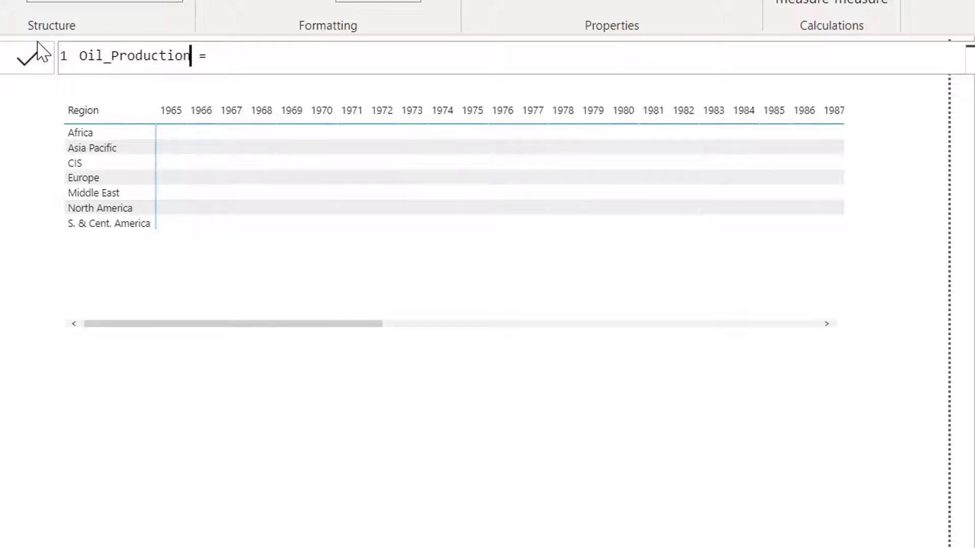
- Define Oil_Production as SUM(f_bp_stats[oilprod_kbd]) and format it with a thousands separator and 0 decimal places
left_click(253, 54)
type("sum")
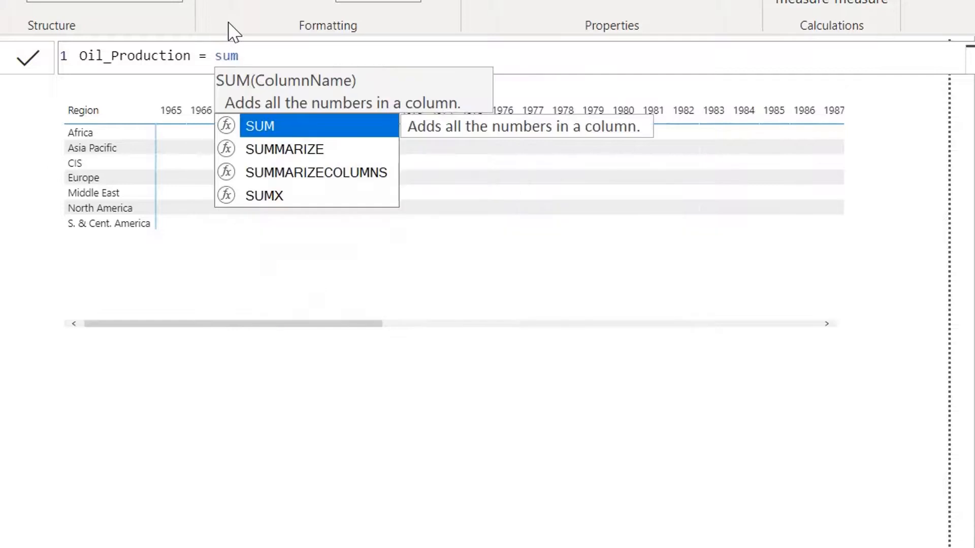
key("Tab")
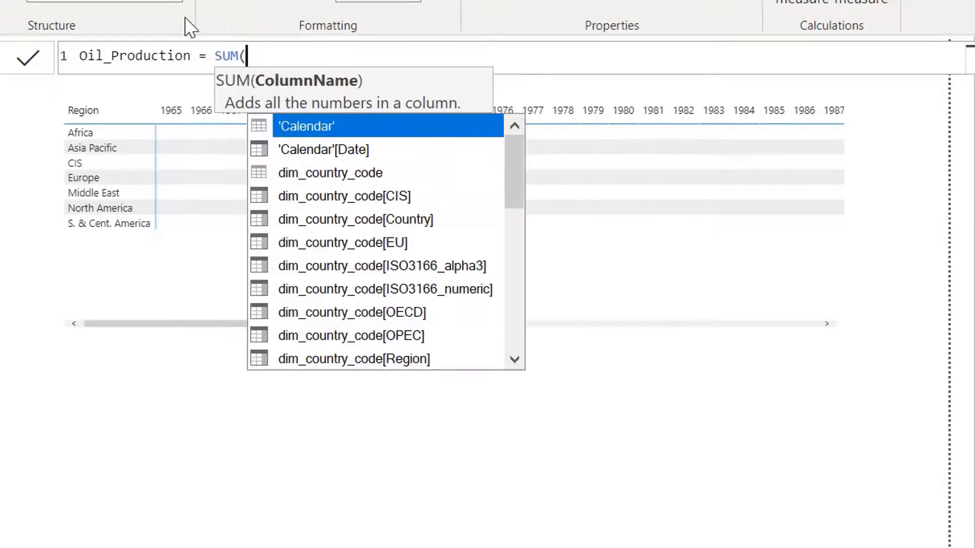
type("f_")
scroll(381, 269, "down", 2)
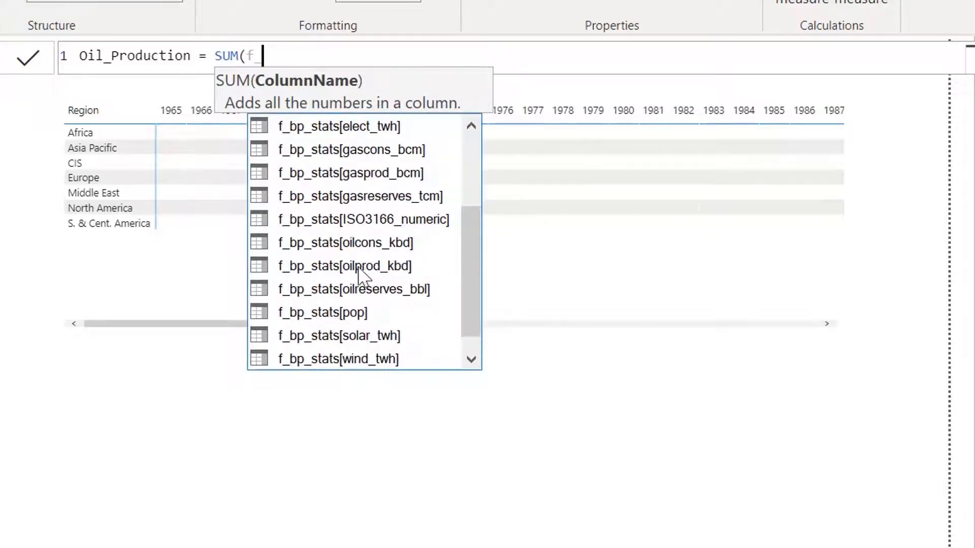
left_click(385, 268)
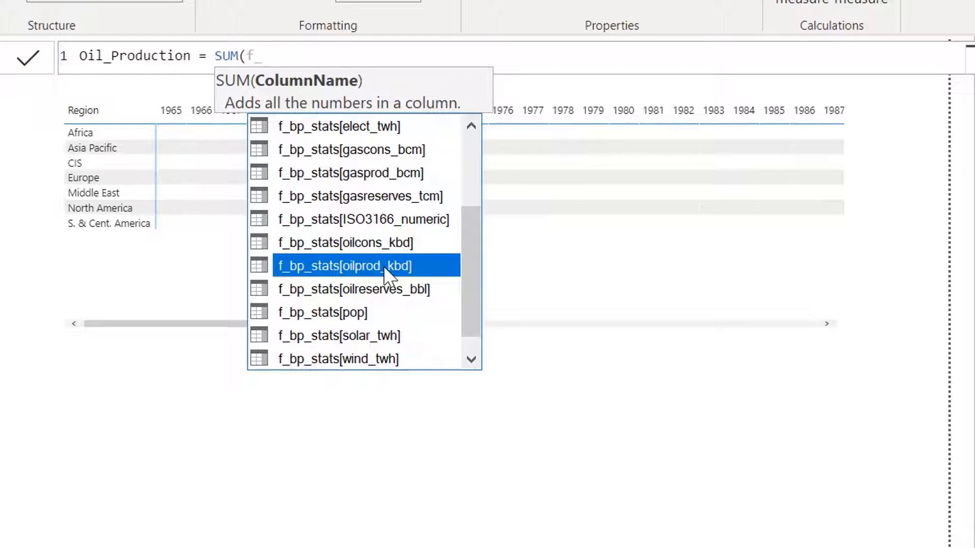
key("Tab")
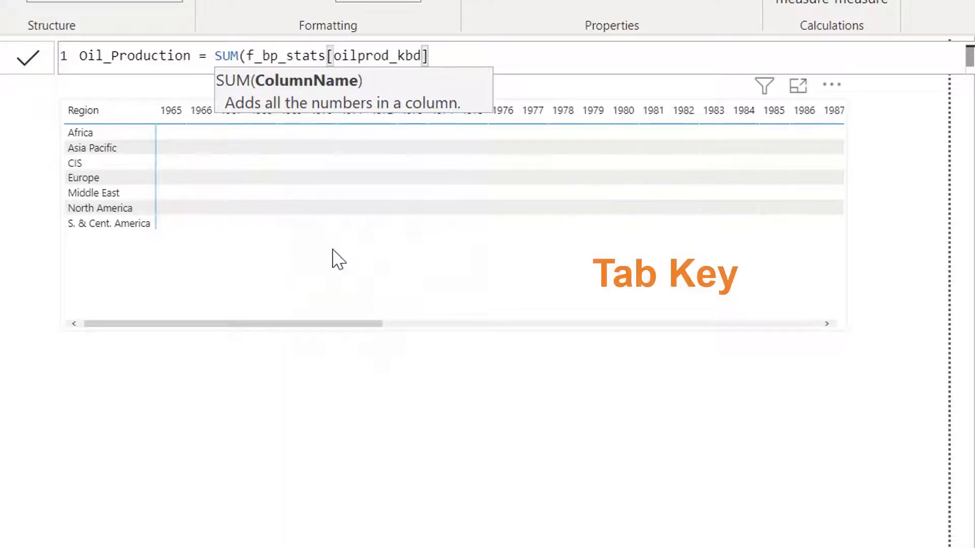
type(")")
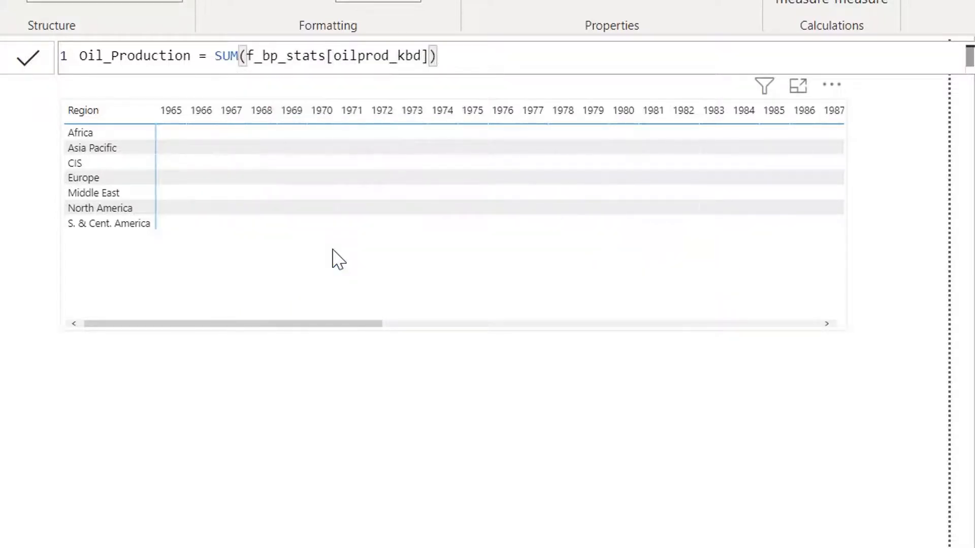
key("Return")
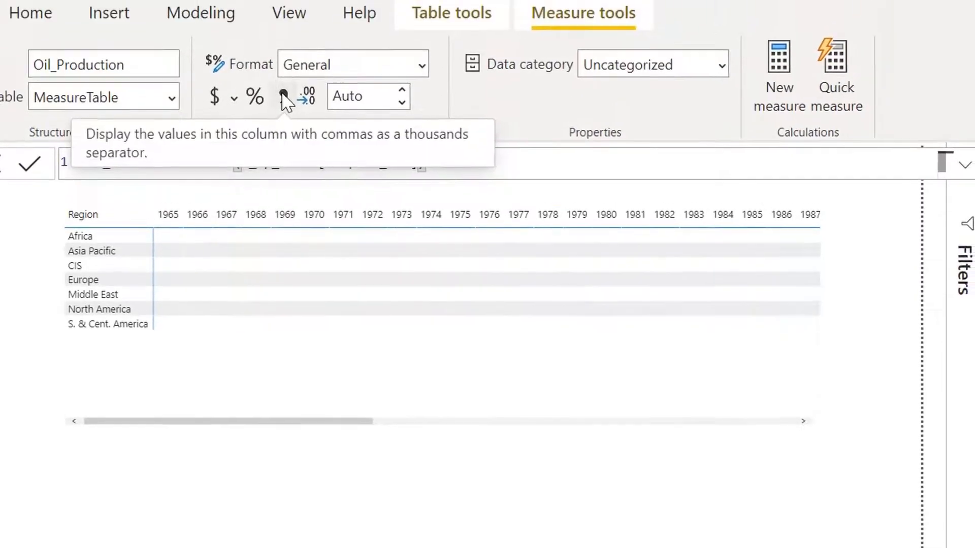
left_click(284, 96)
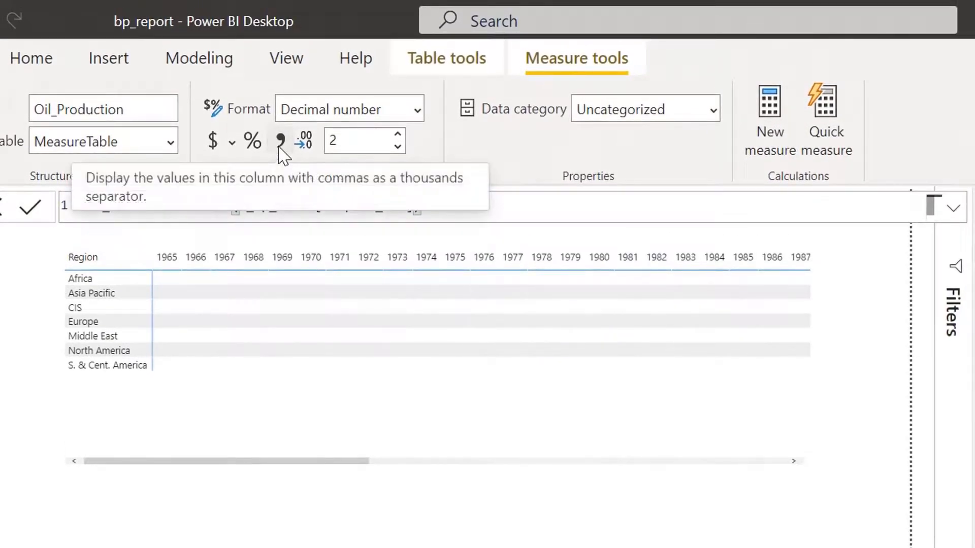
left_click(398, 147)
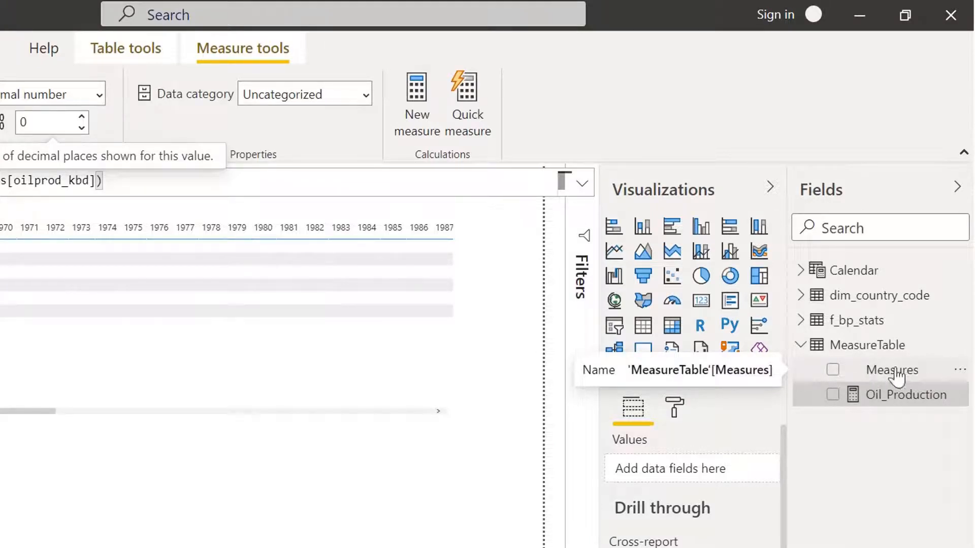
- Hide the Measures column of MeasureTable, keeping the table's field list expanded
left_click(958, 371)
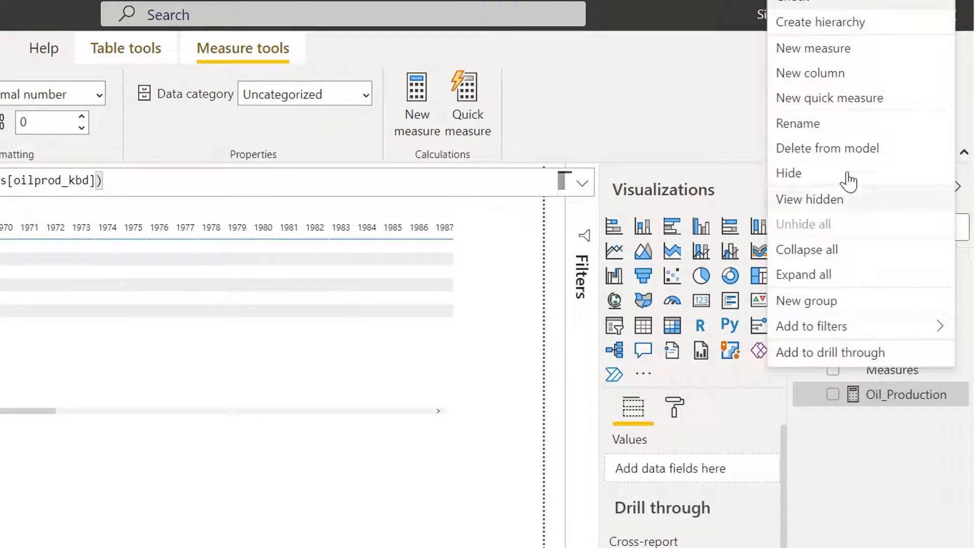
left_click(795, 178)
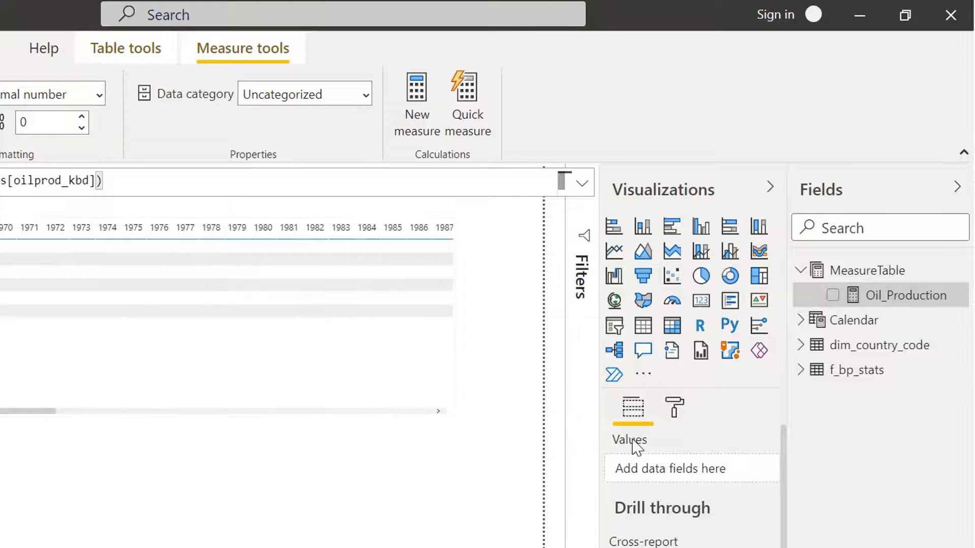
left_click(801, 270)
left_click(801, 271)
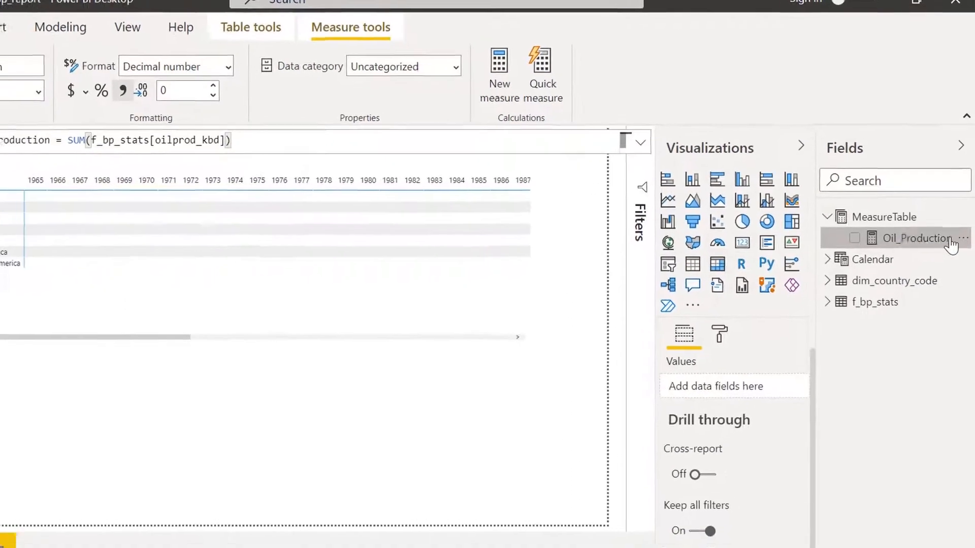
- Add the Oil_Production measure to the matrix as its values and collapse the f_bp_stats field list
left_click_drag(937, 298, 321, 299)
left_click_drag(446, 224, 259, 233)
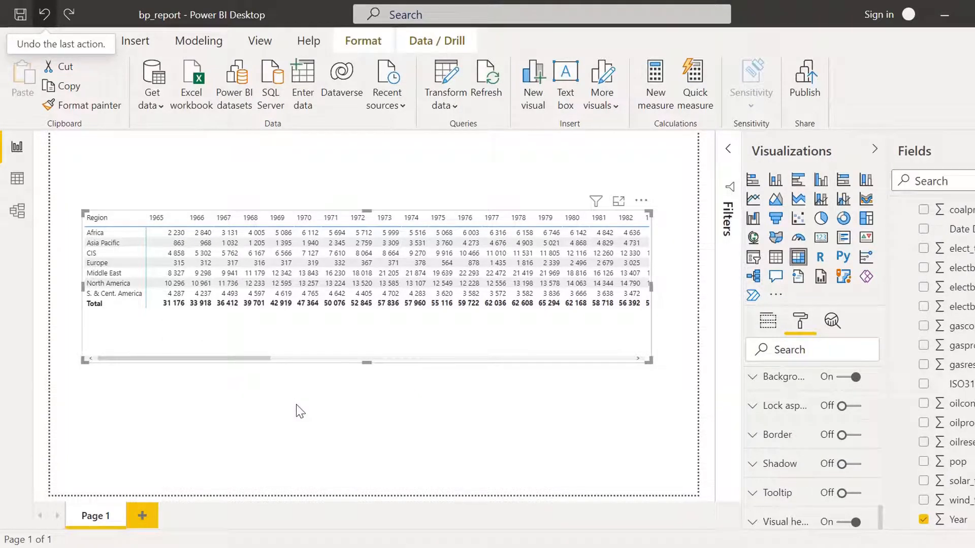
scroll(929, 227, "up", 5)
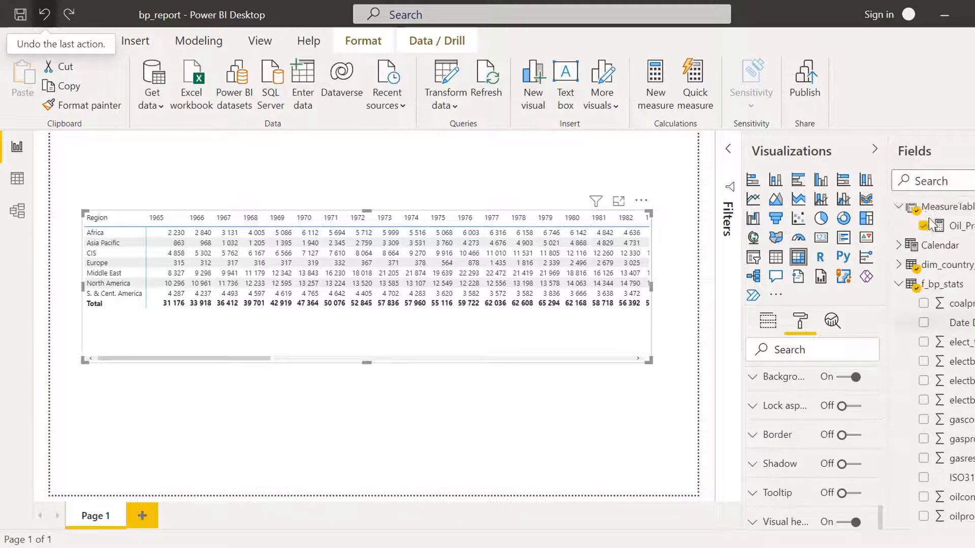
left_click(898, 292)
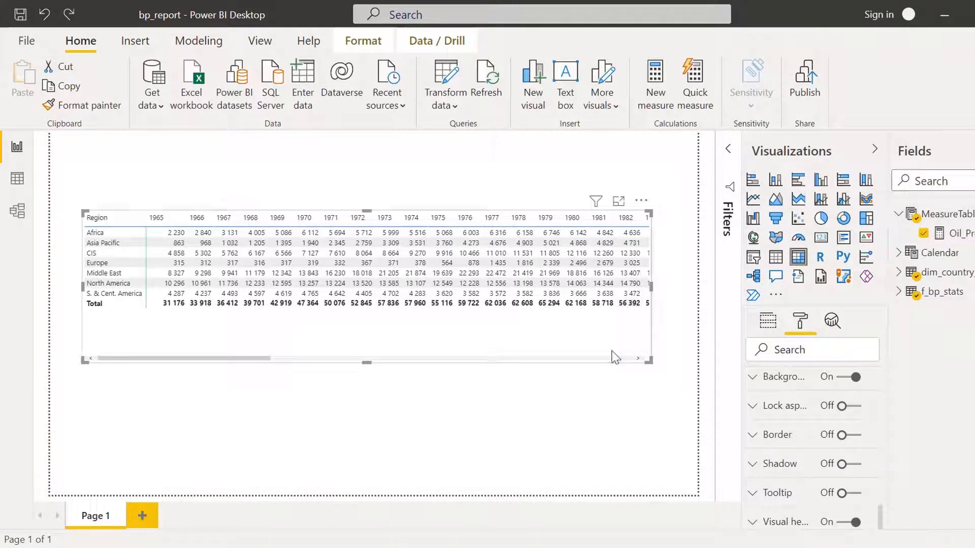
- Switch the matrix's Year filter to the Top N type and set it to show the top 15 items
left_click(727, 151)
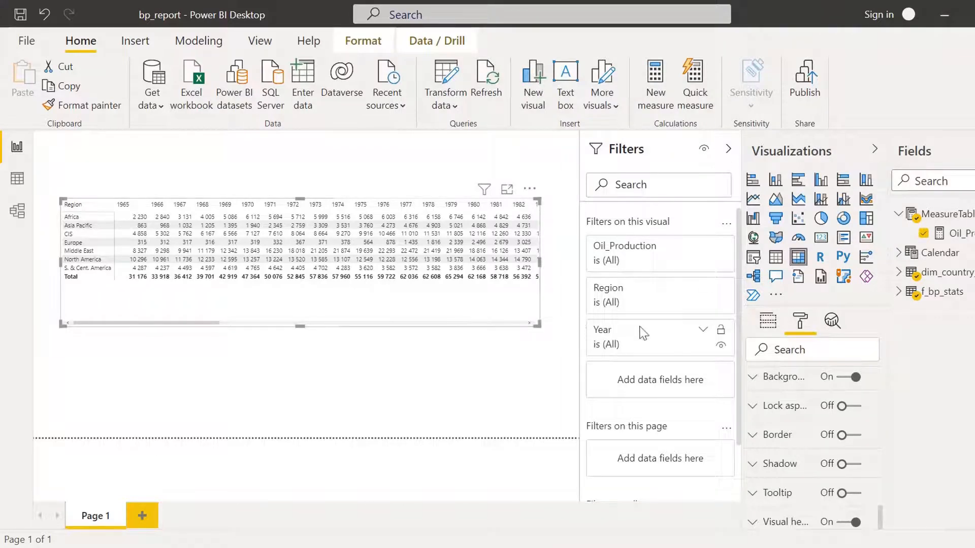
left_click(701, 332)
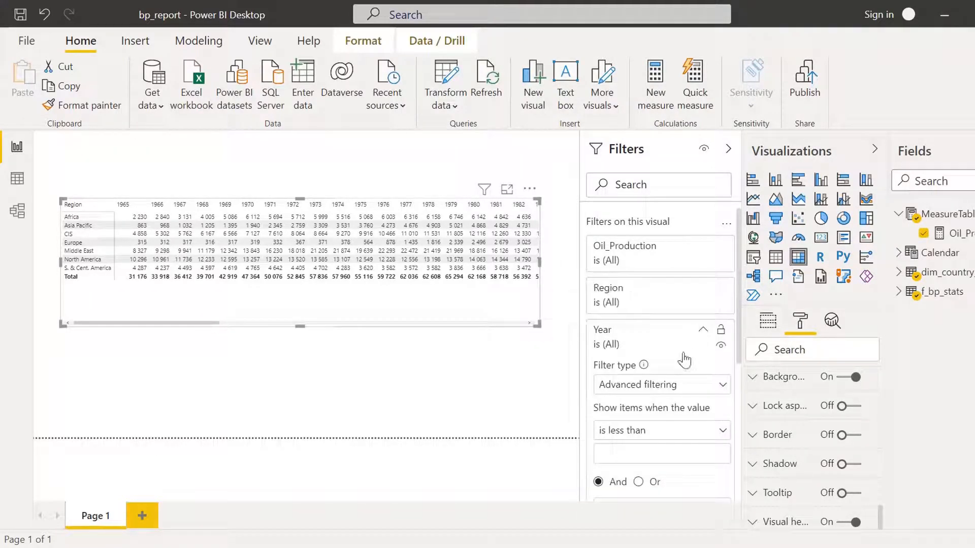
left_click(678, 391)
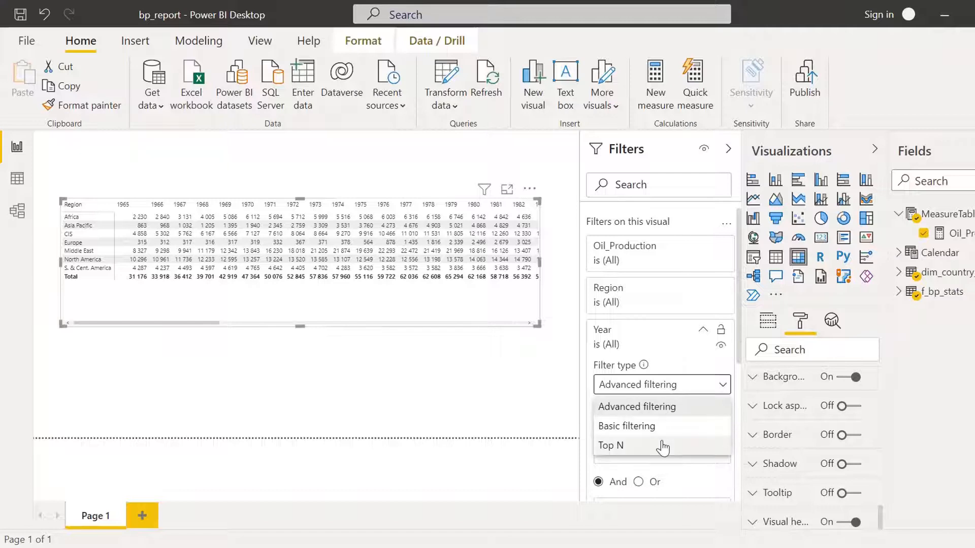
left_click(663, 444)
left_click(679, 426)
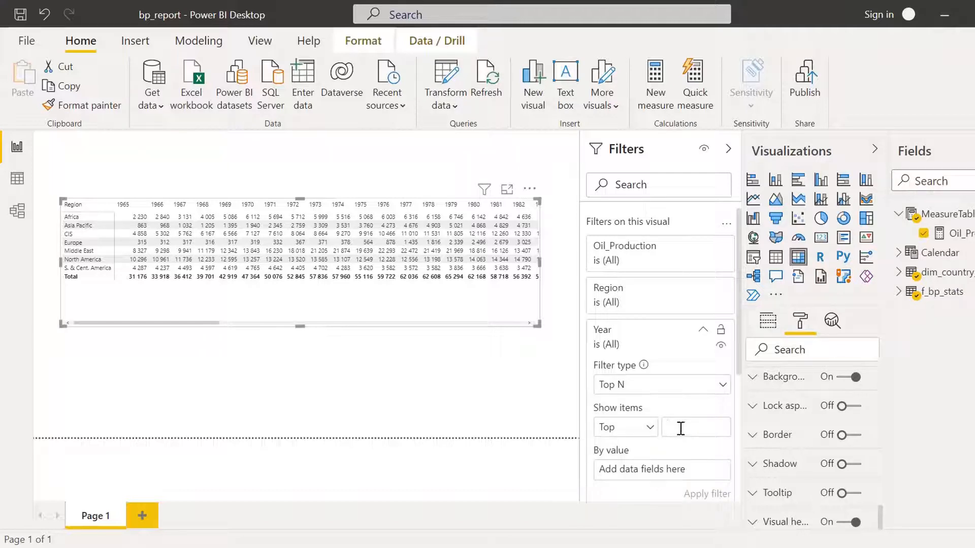
type("15")
- Rank the Top N filter by Year from f_bp_stats, apply it, and collapse the filter card and filter area
scroll(673, 421, "down", 2)
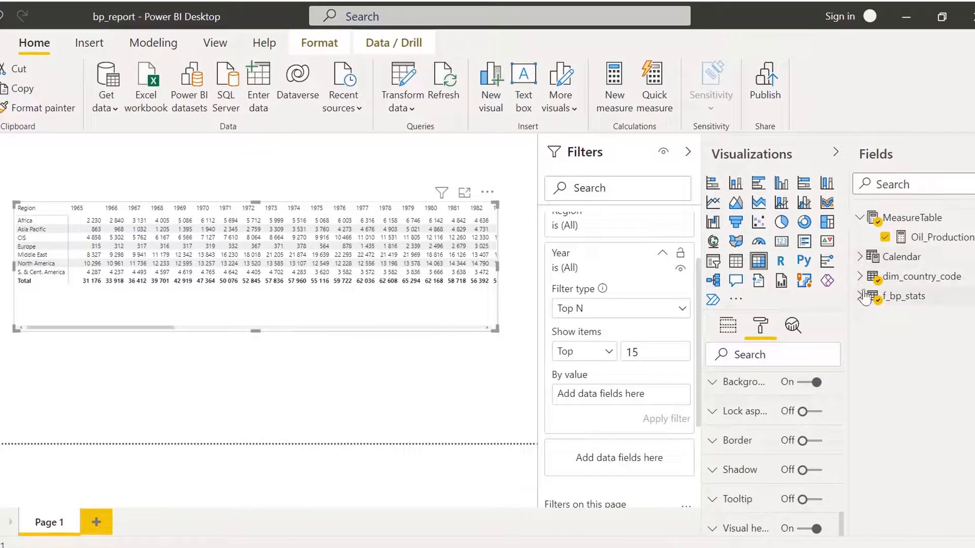
left_click_drag(919, 526, 592, 394)
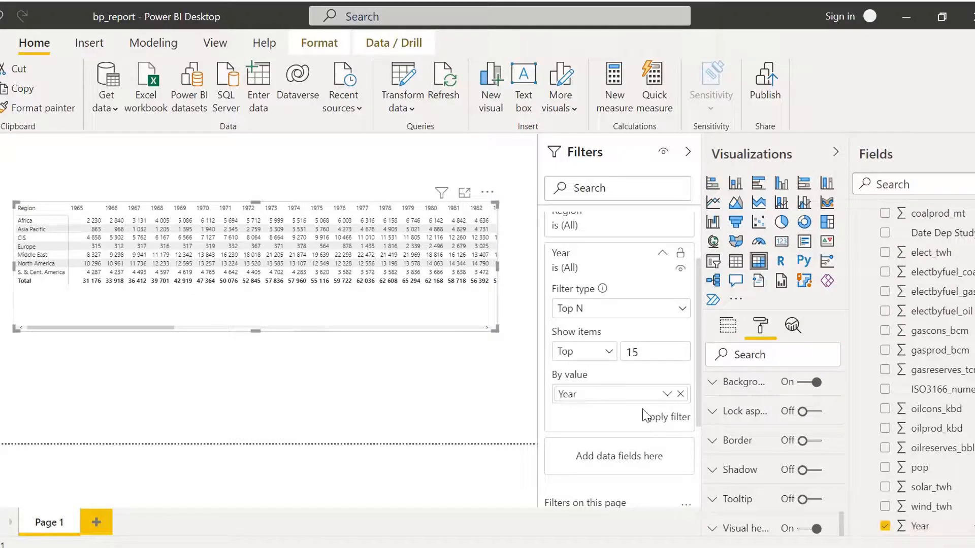
left_click(666, 417)
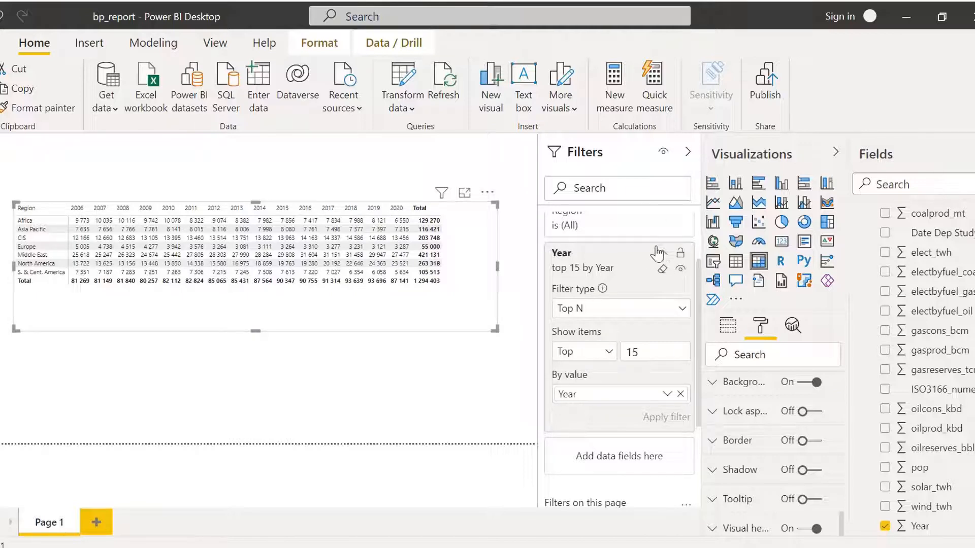
left_click(662, 254)
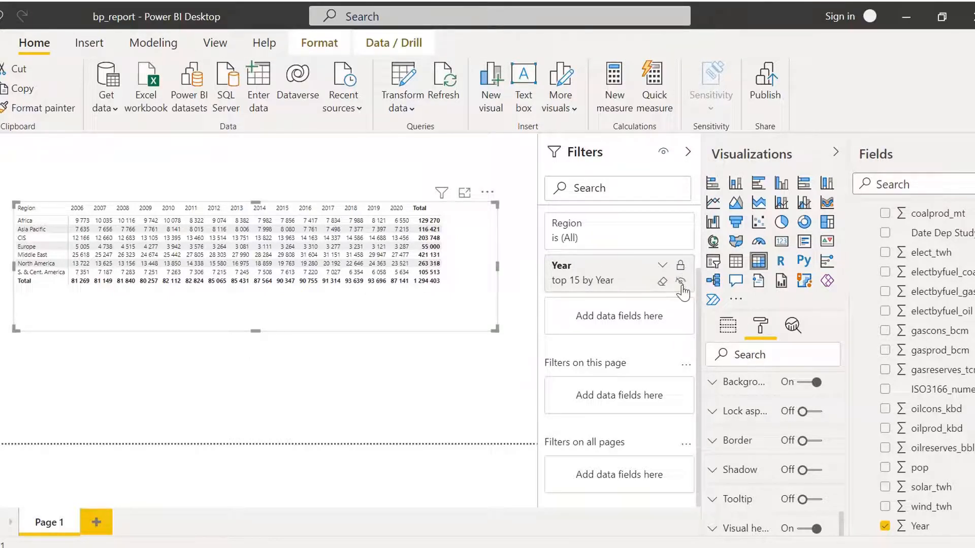
left_click(688, 153)
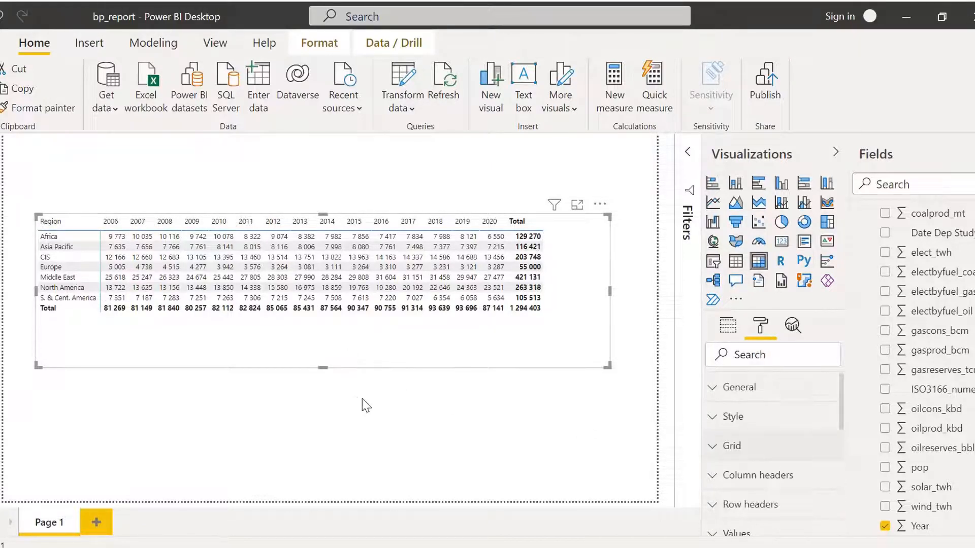
- Set the matrix's style preset to None and collapse the Style settings
left_click(729, 326)
left_click(760, 327)
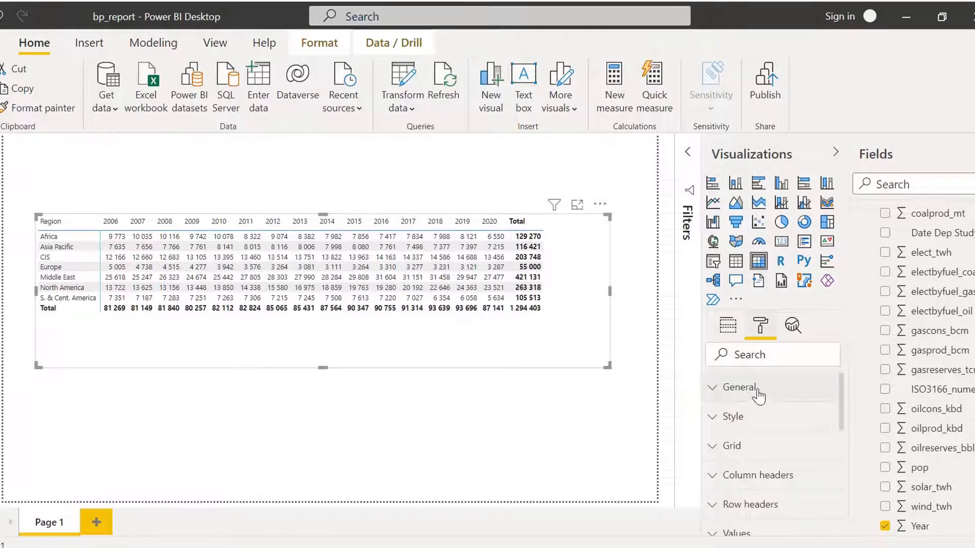
left_click(749, 425)
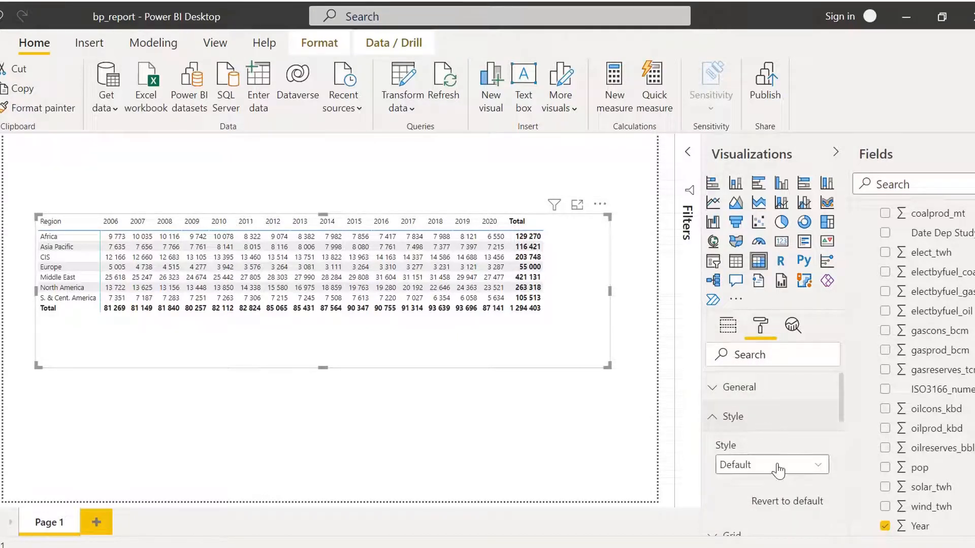
left_click(777, 470)
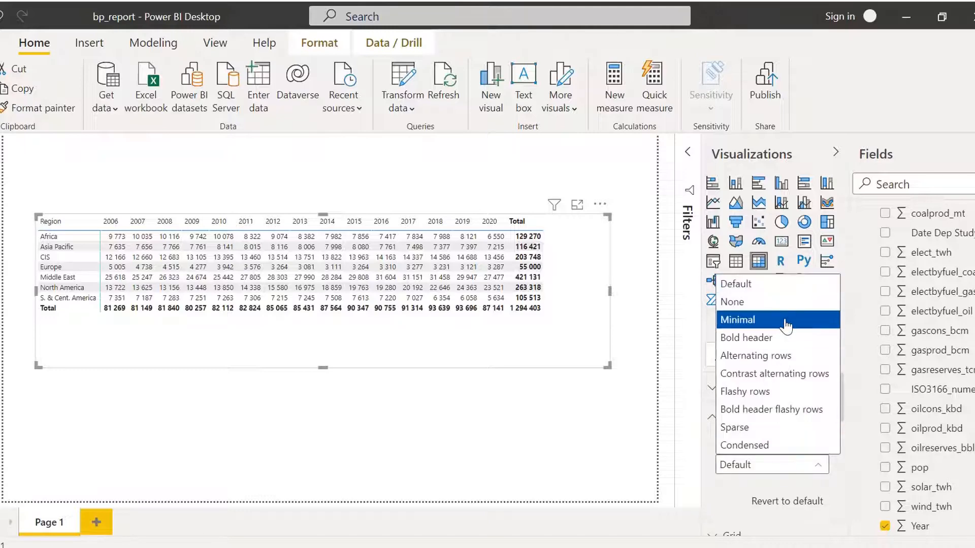
left_click(777, 303)
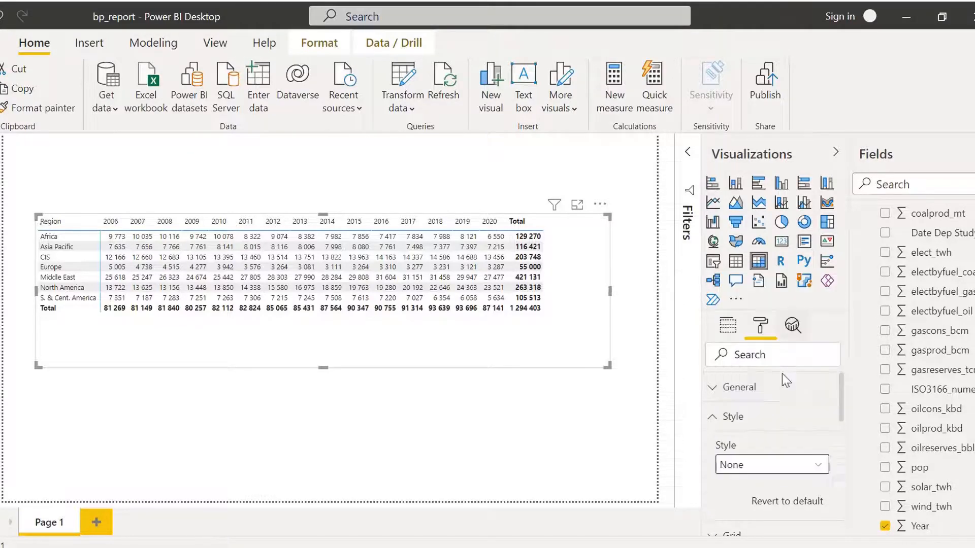
left_click(738, 418)
- Set the matrix grid's outline color to the dark navy blue theme shade and collapse the Grid settings
left_click(772, 450)
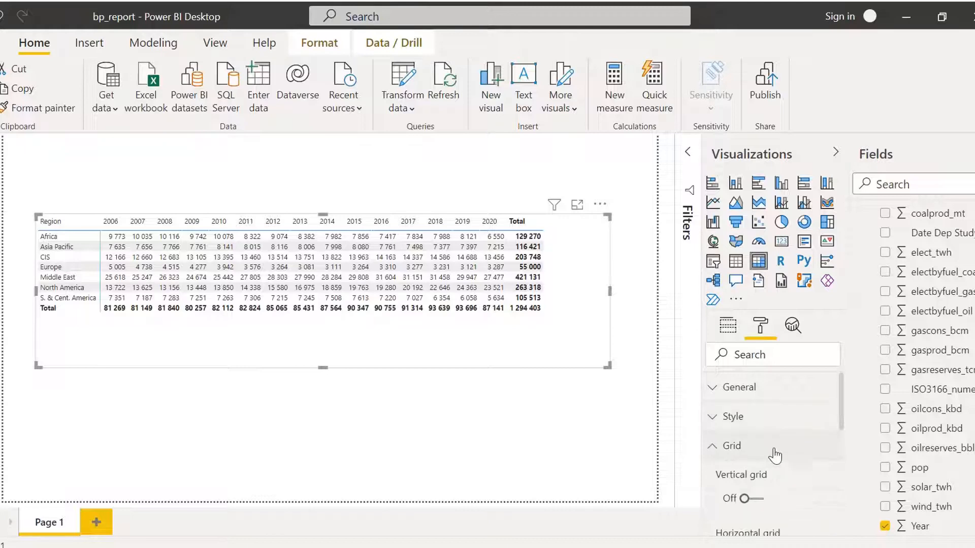
scroll(784, 446, "down", 5)
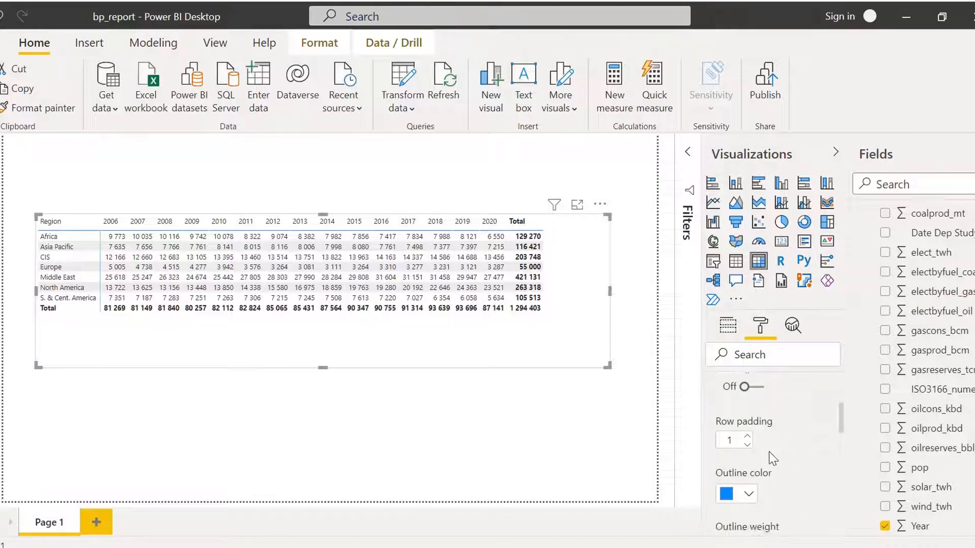
left_click(748, 421)
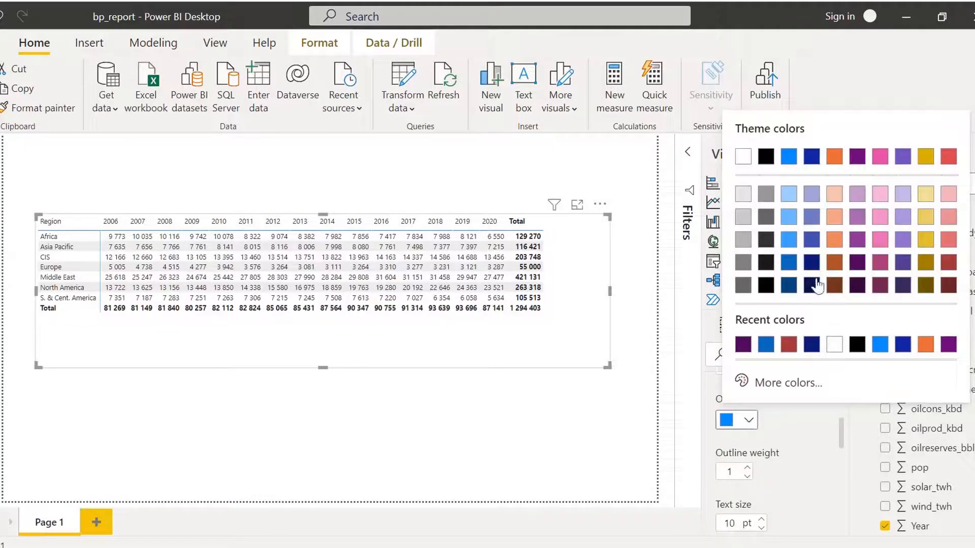
left_click(809, 272)
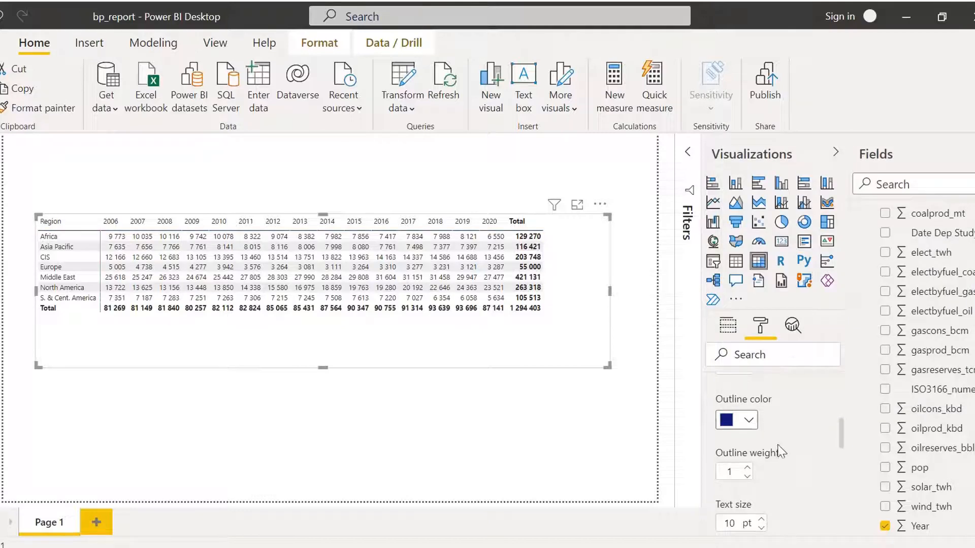
scroll(773, 437, "up", 5)
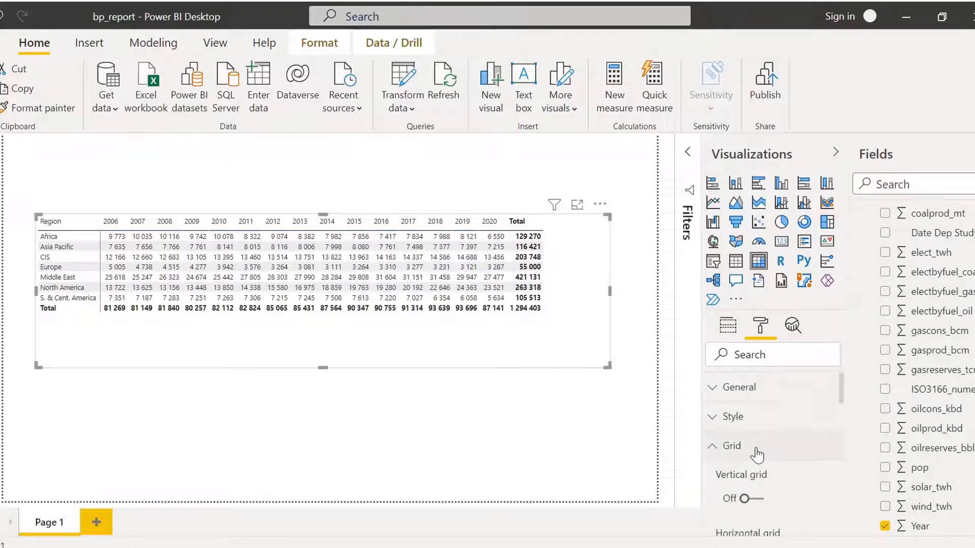
left_click(790, 445)
scroll(790, 445, "down", 2)
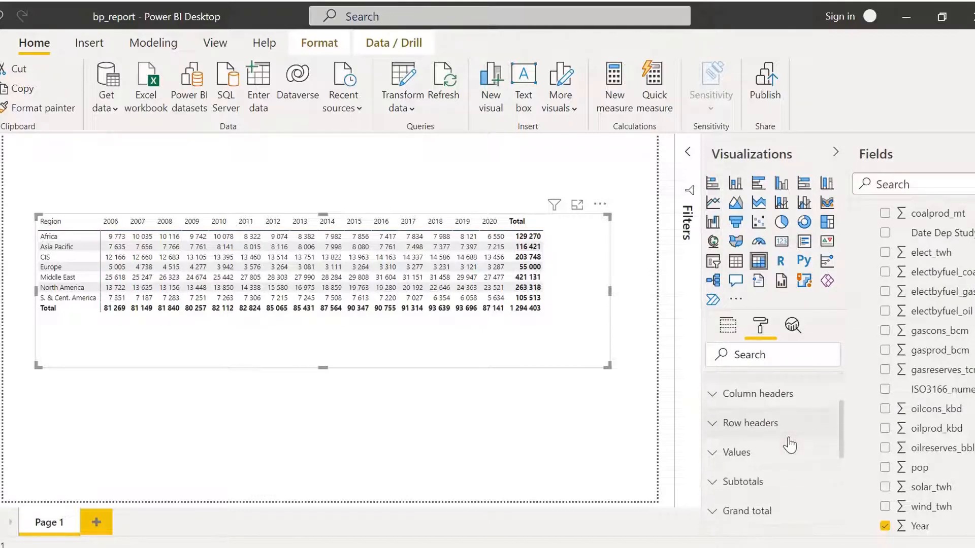
left_click(791, 404)
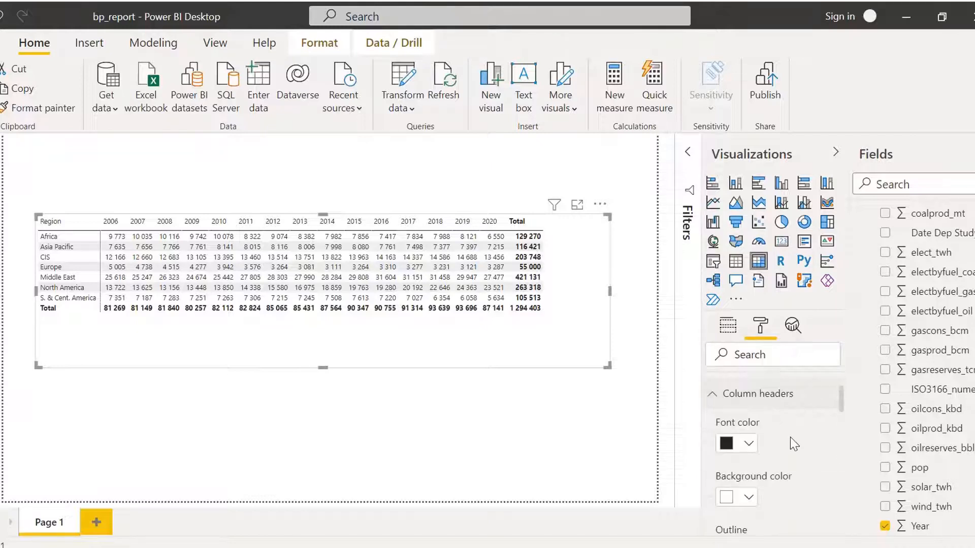
left_click(748, 443)
scroll(772, 464, "down", 10)
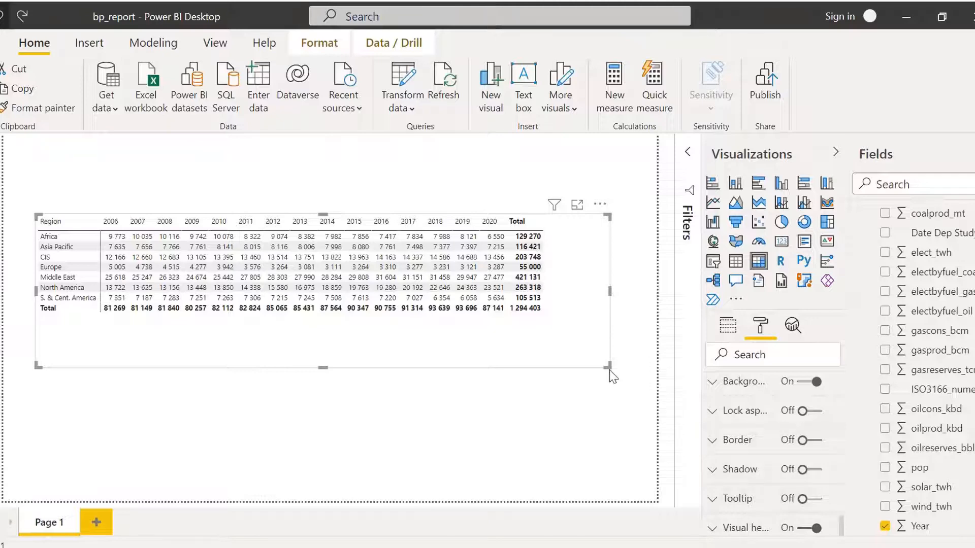
- Shrink the matrix frame to fit its data closely and move it up and to the right on the page
left_click_drag(603, 361, 546, 329)
left_click(471, 331)
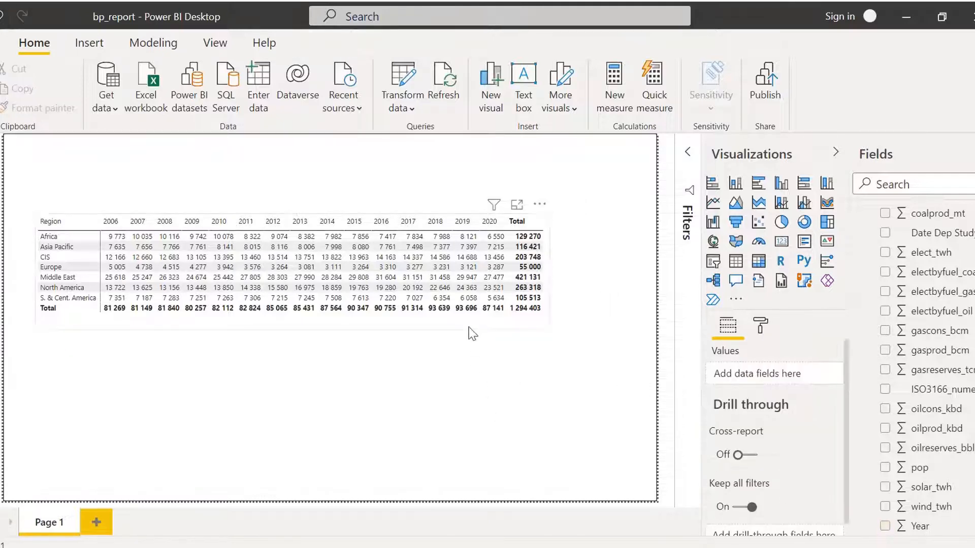
left_click_drag(467, 328, 561, 283)
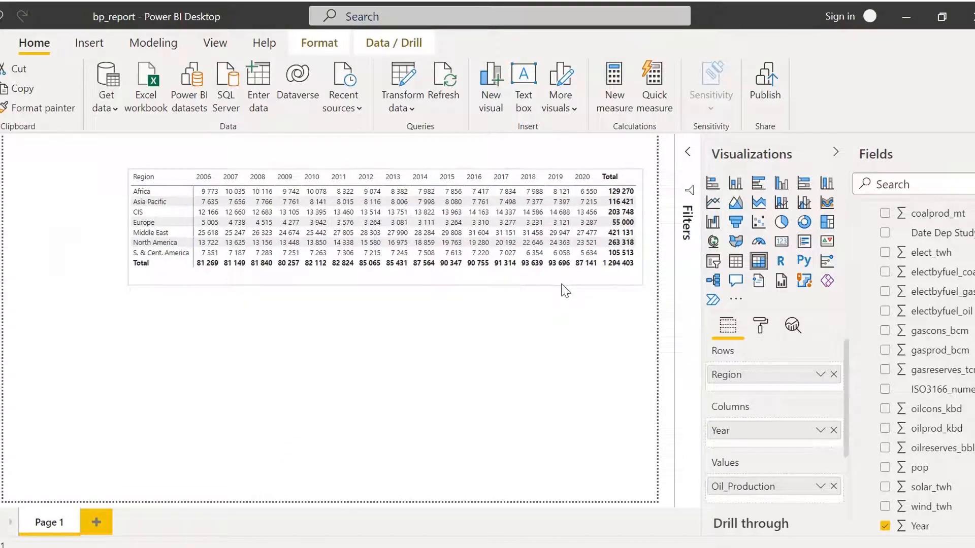
- Turn on the matrix's border and expand the Border settings
left_click(760, 324)
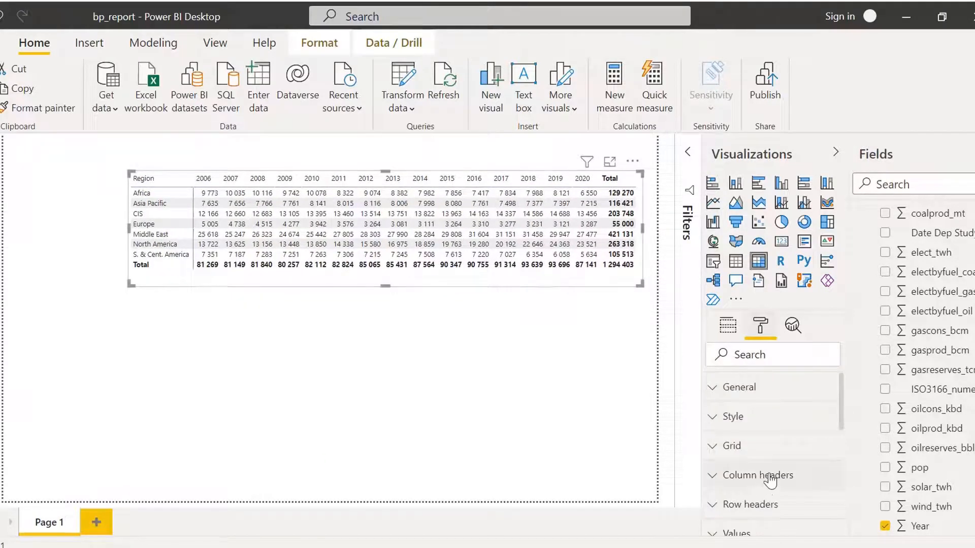
scroll(772, 475, "down", 5)
scroll(769, 472, "down", 3)
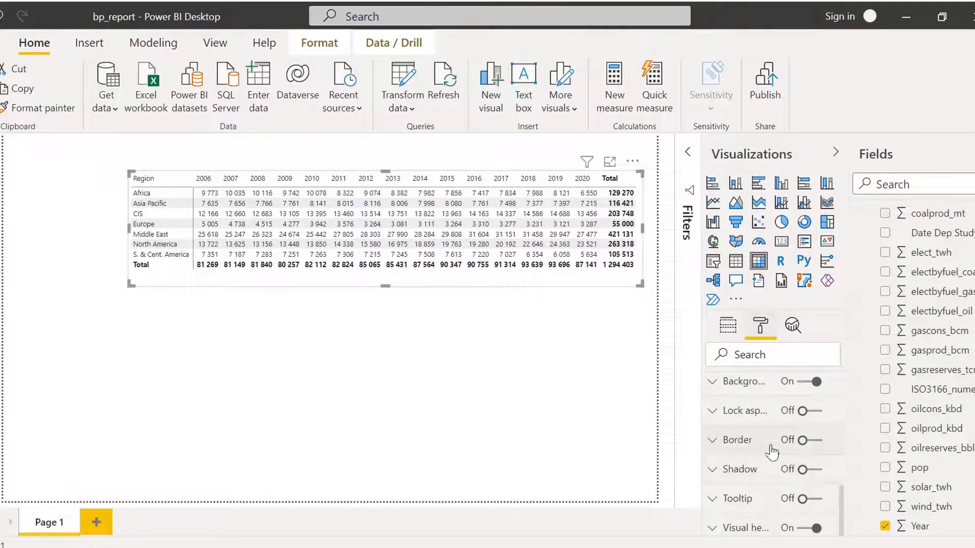
left_click(811, 440)
left_click(754, 440)
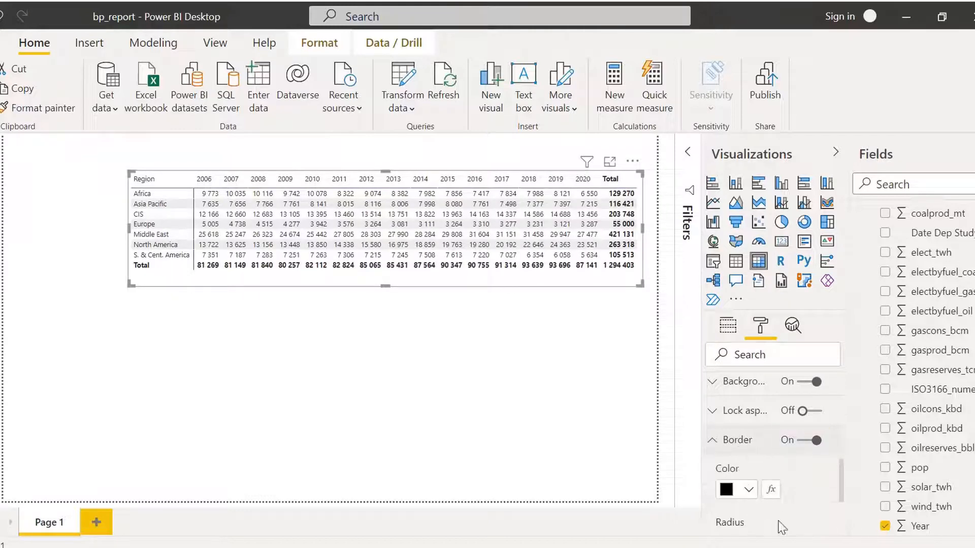
- Color the matrix border with the lightest dark-blue theme tint, #A0A7D8, open its custom color code, and deselect the matrix
left_click(750, 488)
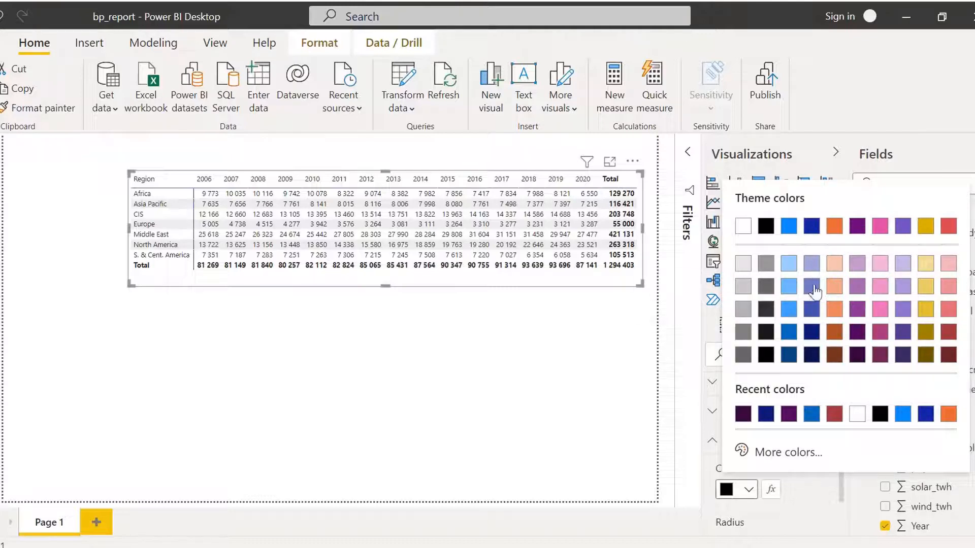
left_click(811, 264)
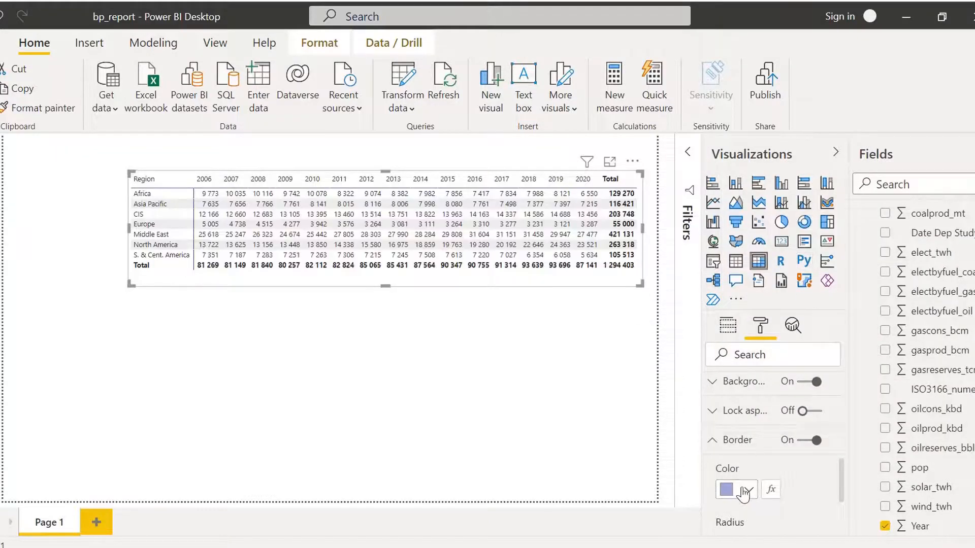
left_click(731, 490)
left_click(781, 451)
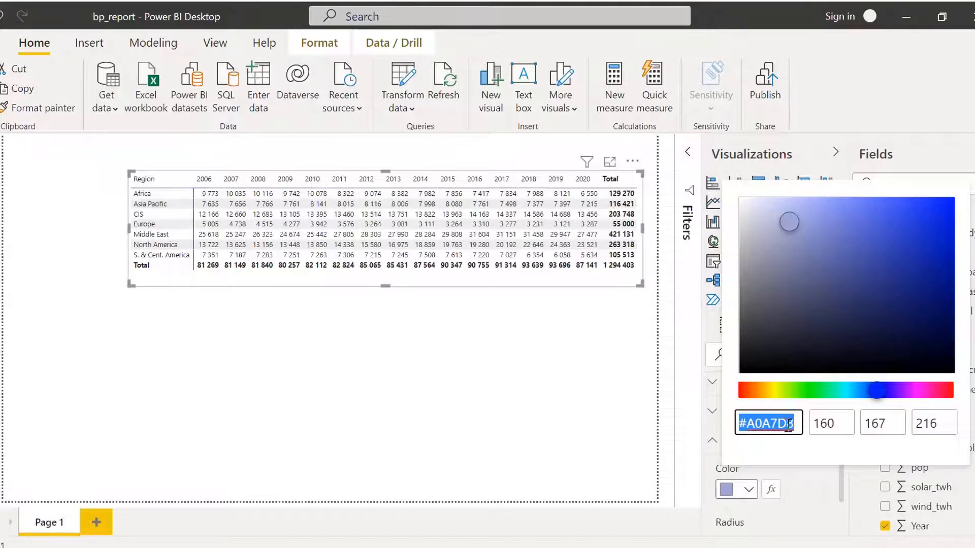
left_click(790, 498)
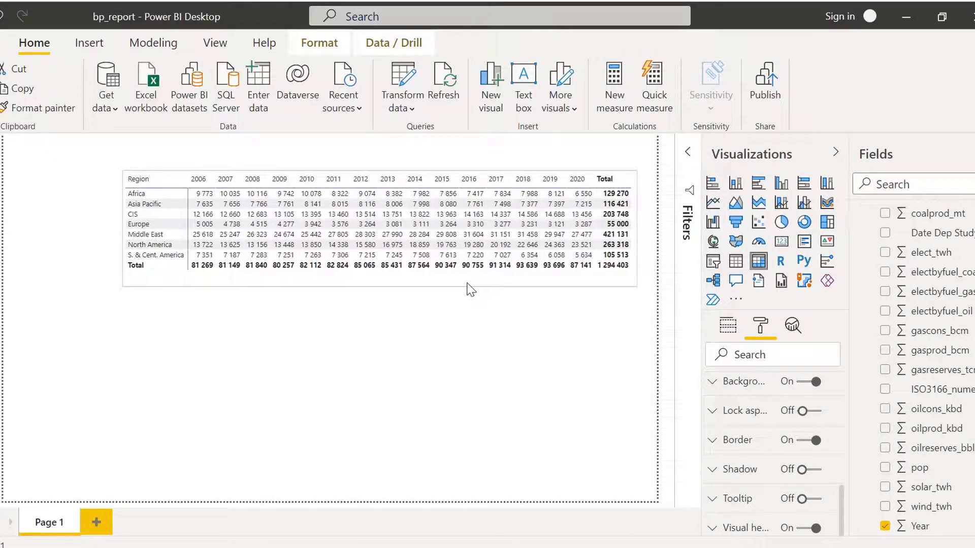
left_click(517, 363)
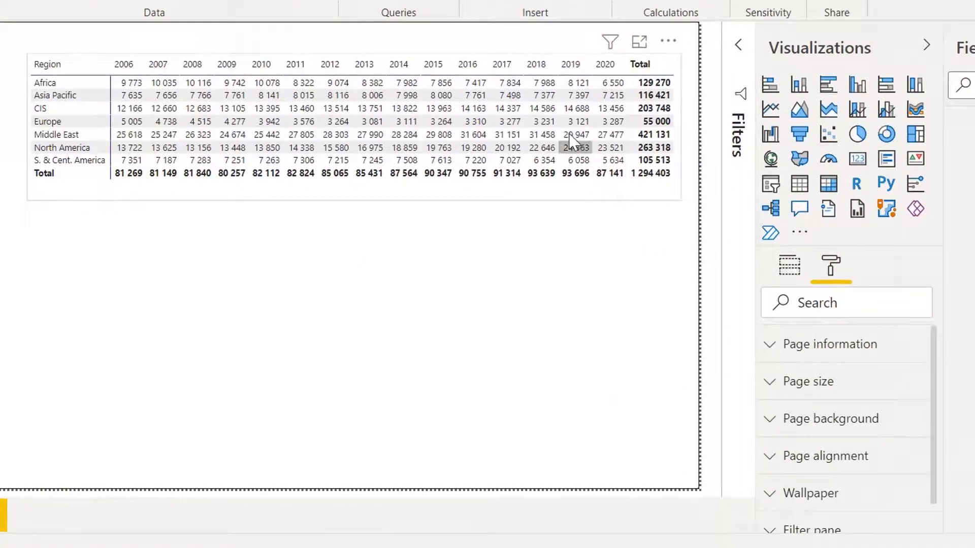
- Select the matrix, examine its conditional formatting options for Oil_Production, and collapse them
left_click(230, 198)
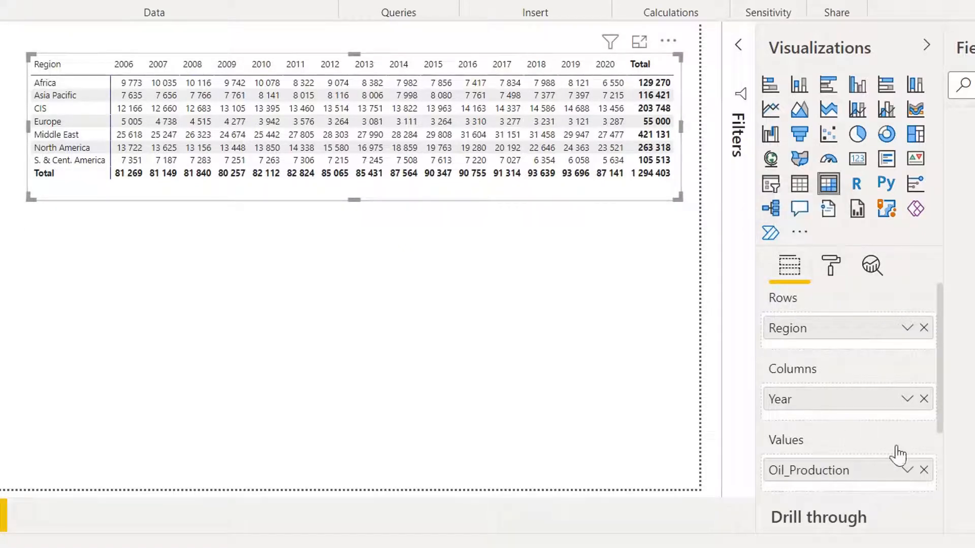
left_click(830, 265)
scroll(843, 417, "down", 4)
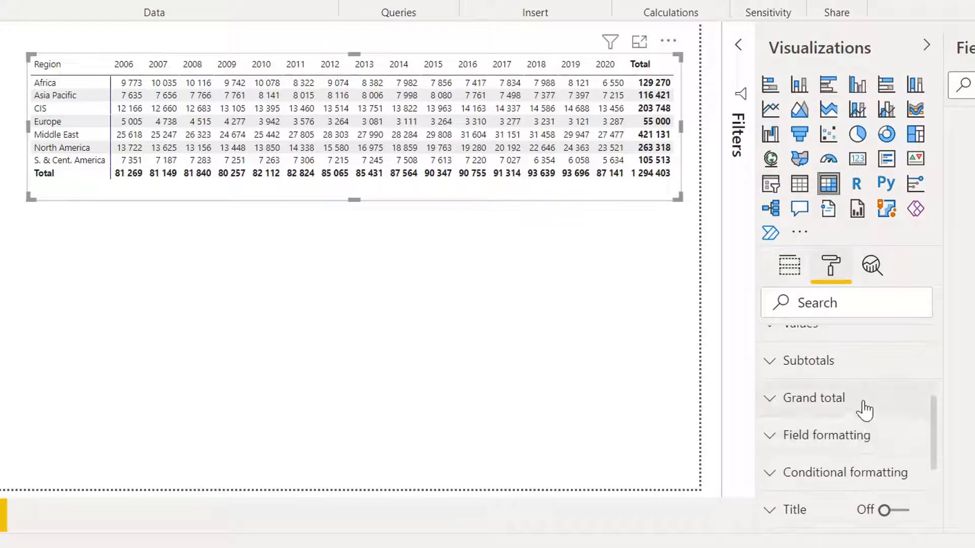
left_click(863, 463)
scroll(865, 467, "down", 4)
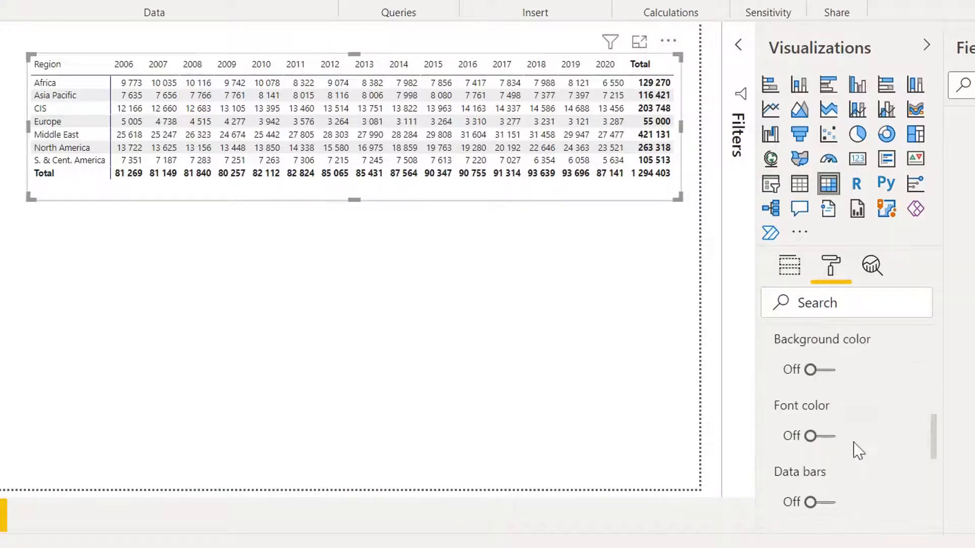
scroll(855, 446, "up", 2)
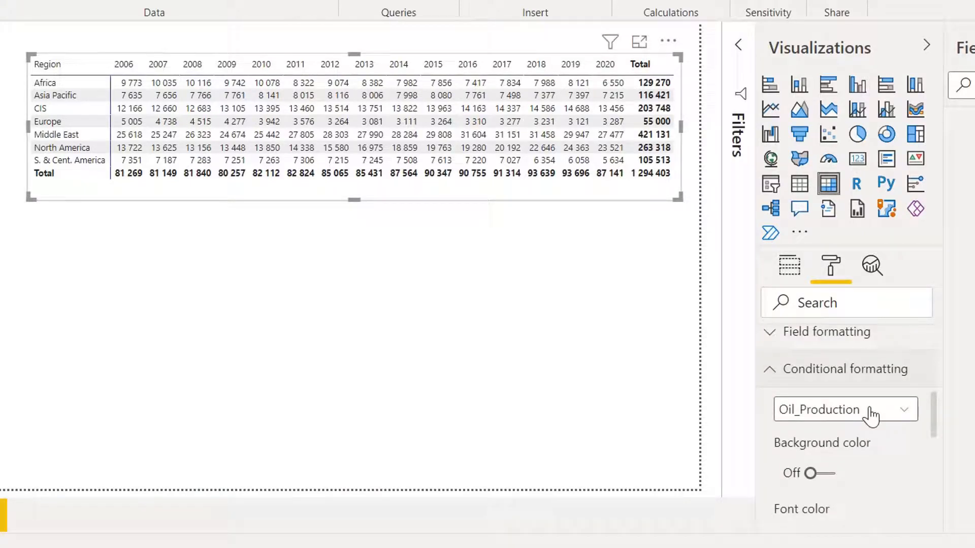
left_click(788, 370)
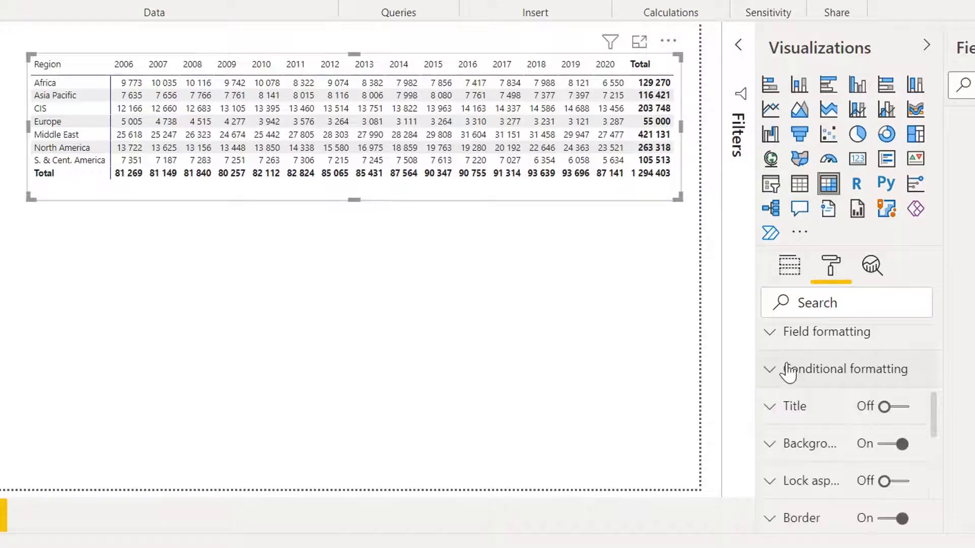
- Open the background color conditional formatting for the matrix's Oil_Production values
left_click(789, 266)
left_click(906, 472)
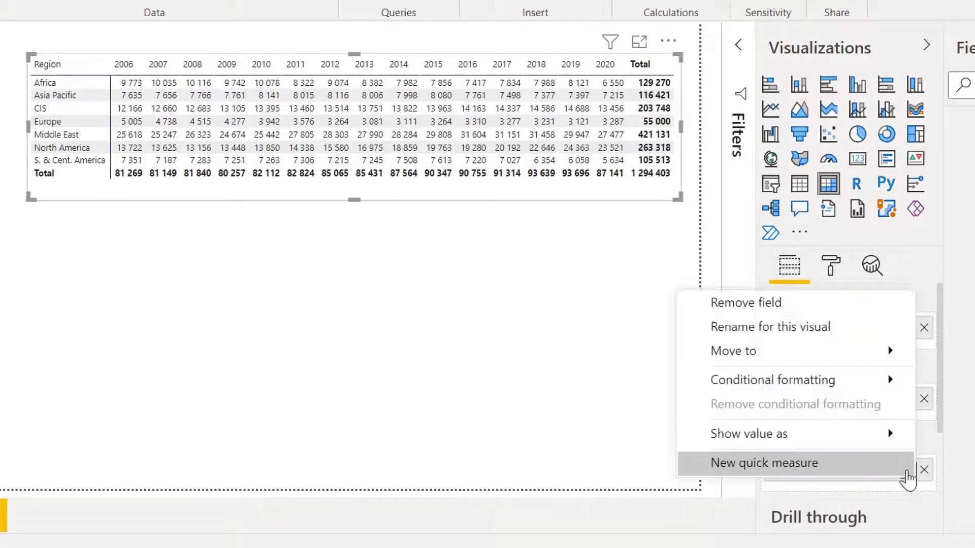
mouse_move(840, 384)
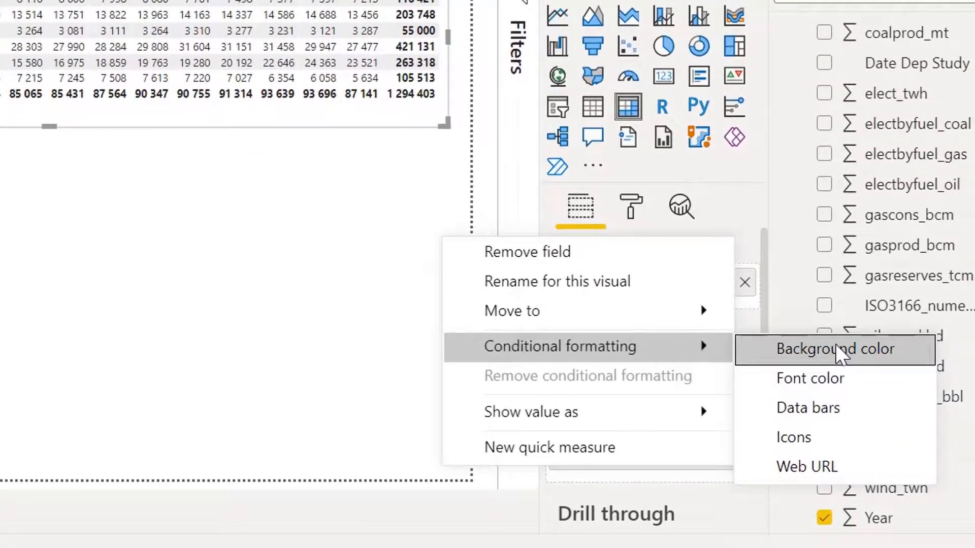
left_click(836, 350)
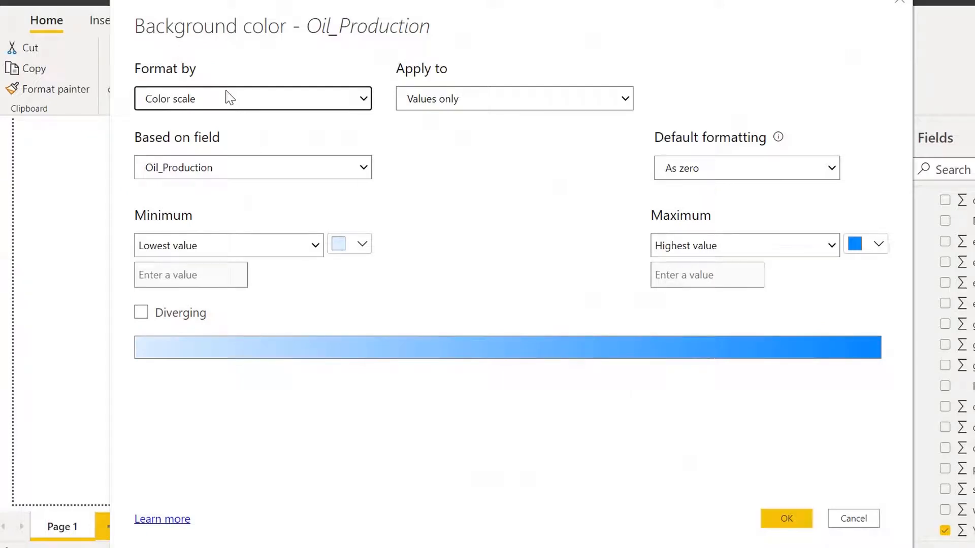
- Switch the background color formatting to Rules and return it to Color scale
left_click(210, 106)
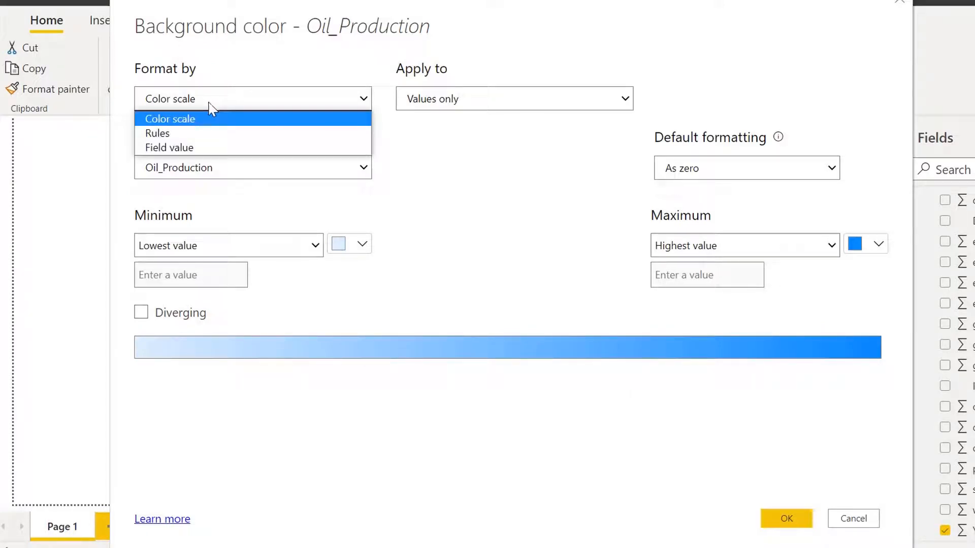
left_click(227, 135)
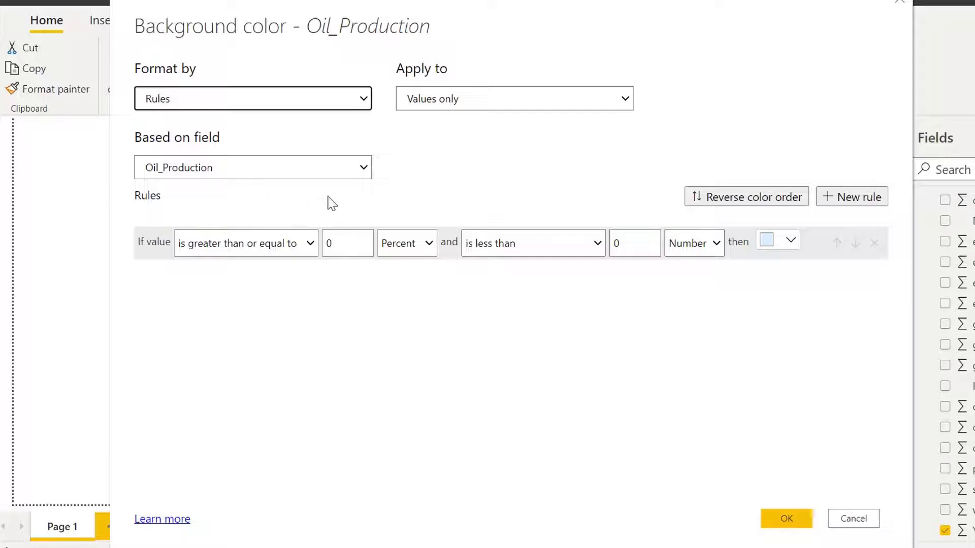
left_click(225, 108)
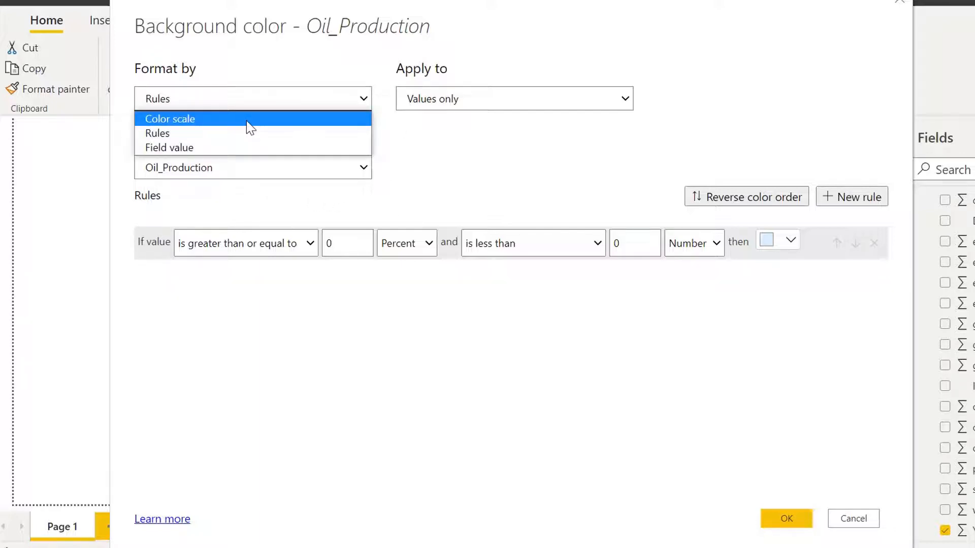
left_click(245, 120)
- Set the background color scale from light gray at the lowest value to medium red at the highest value, and apply it
left_click(360, 246)
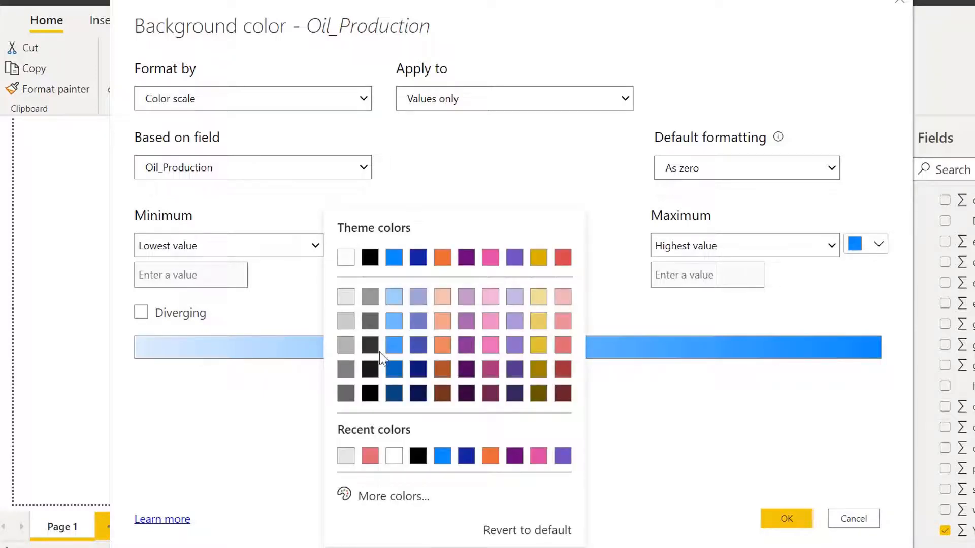
left_click(346, 300)
left_click(878, 247)
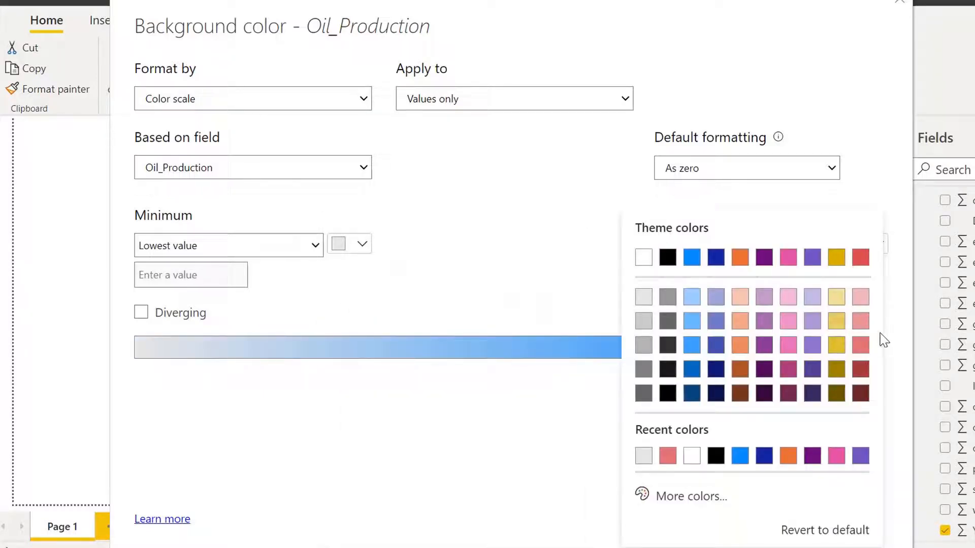
left_click(861, 345)
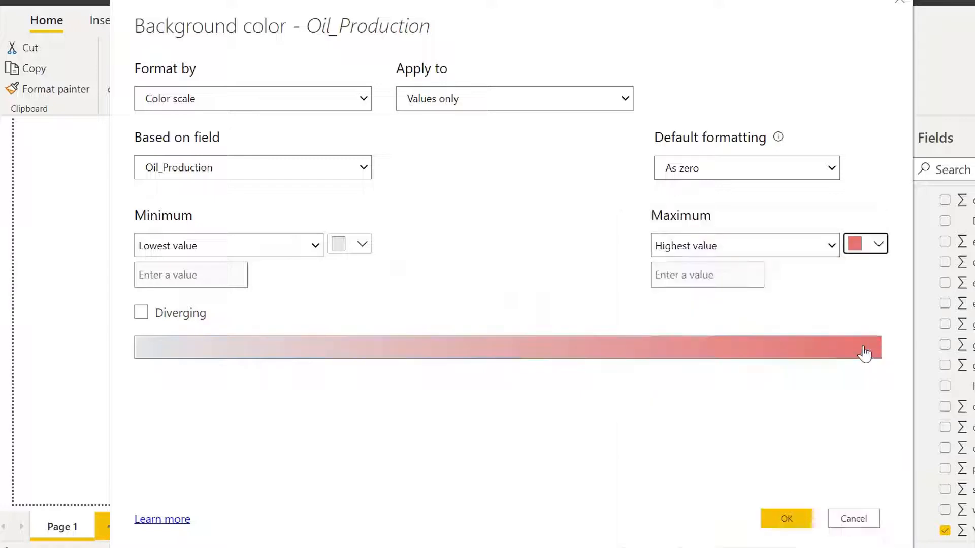
left_click(787, 519)
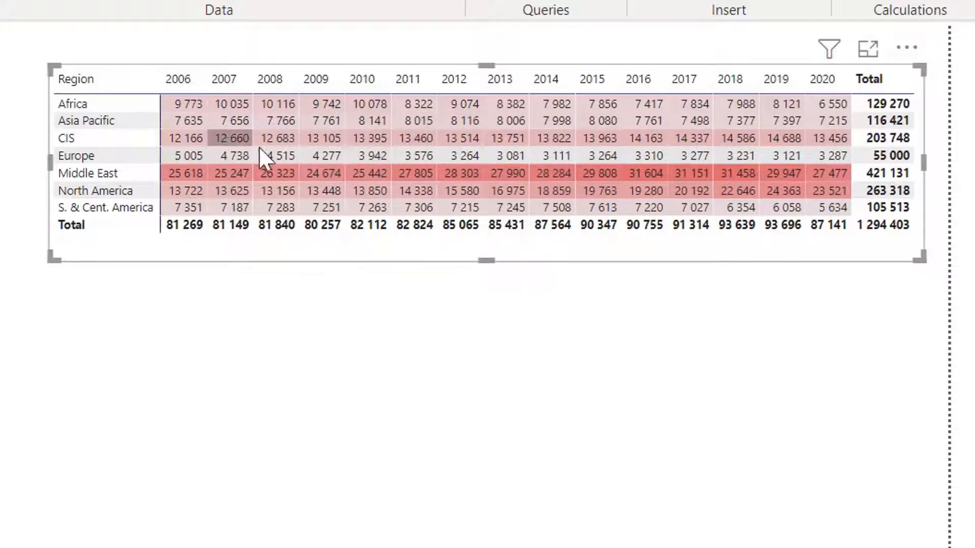
- Add an empty donut chart to the page and place it below the matrix, lined up with the matrix's left edge
left_click(649, 401)
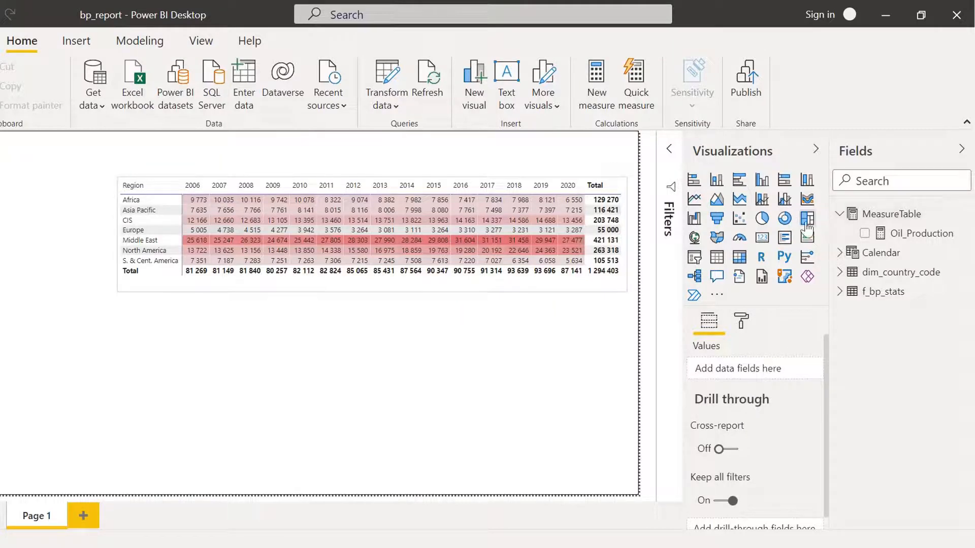
left_click(785, 219)
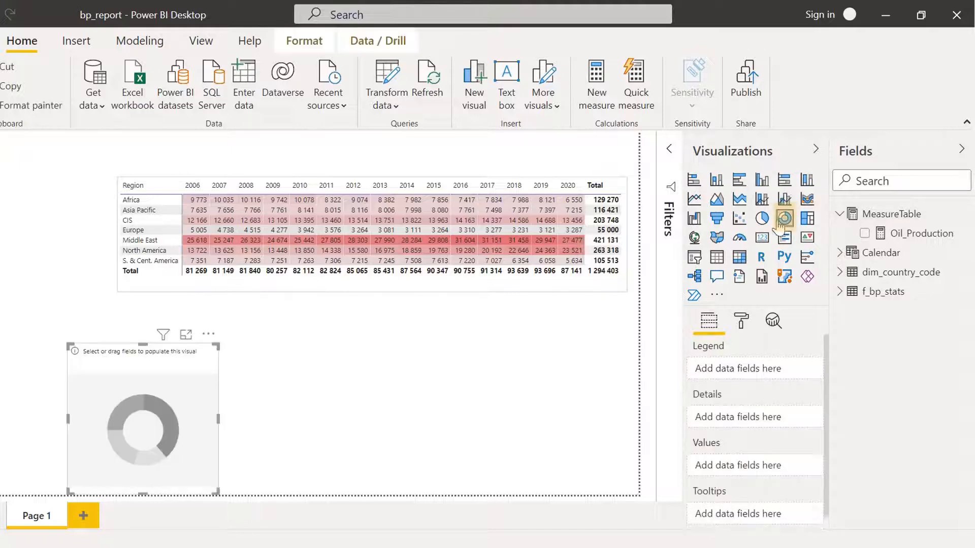
left_click_drag(106, 401, 160, 377)
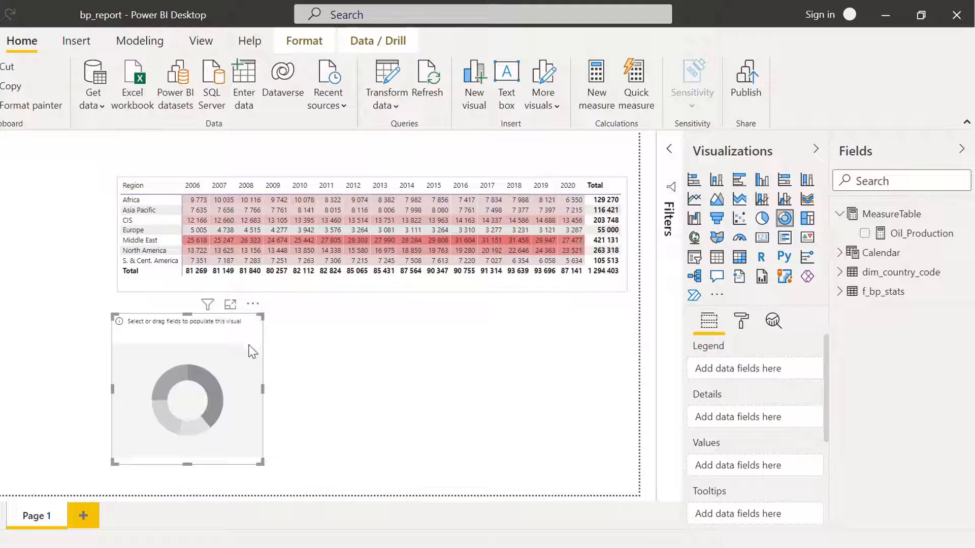
mouse_move(250, 348)
left_mouse_down()
mouse_move(263, 349)
mouse_move(257, 355)
left_mouse_up()
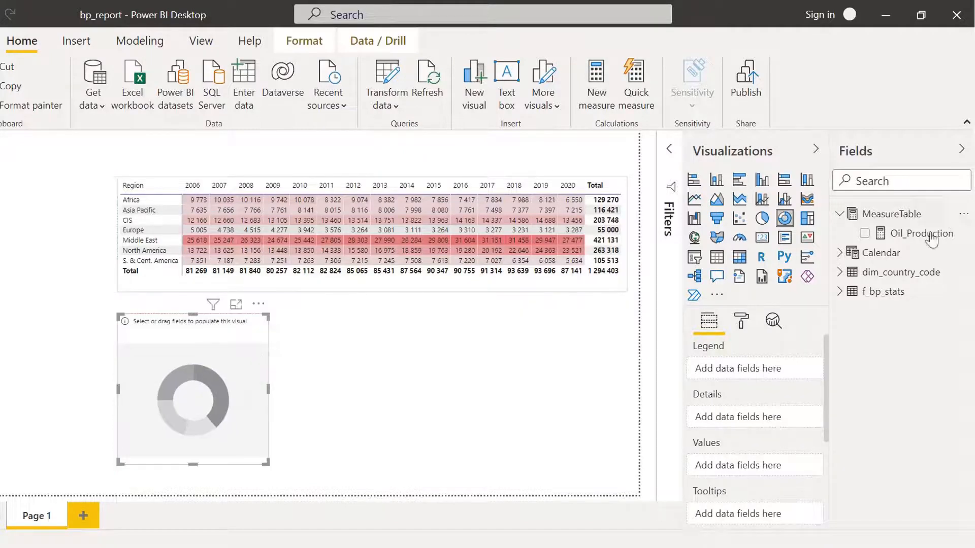
- Create a new measure in MeasureTable named Last_yr_OilProd and begin its formula with CALCULATE
right_click(904, 238)
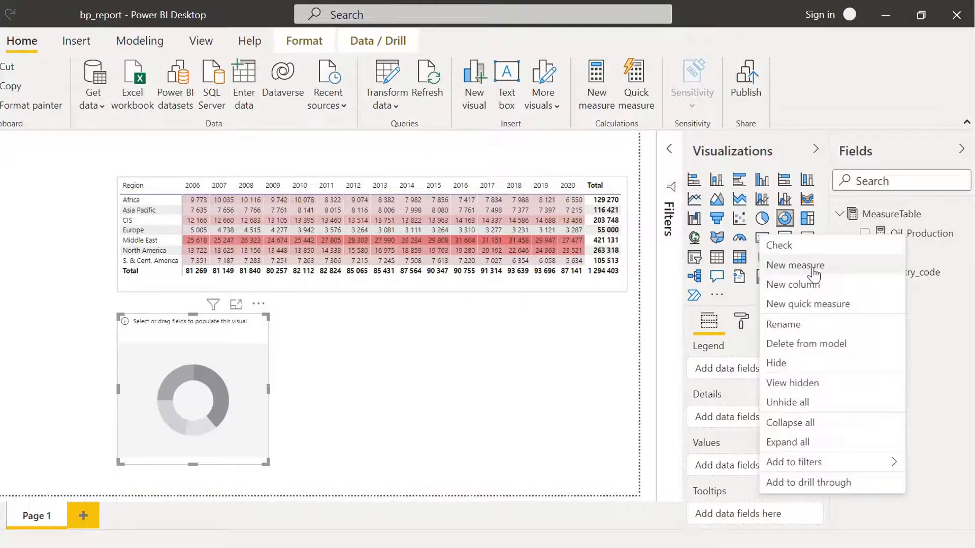
key("Escape")
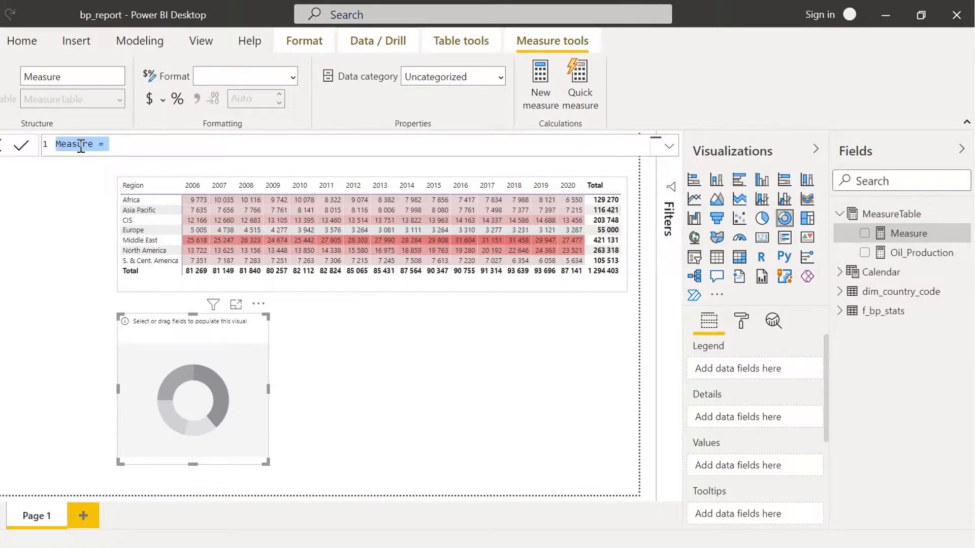
double_click(81, 145)
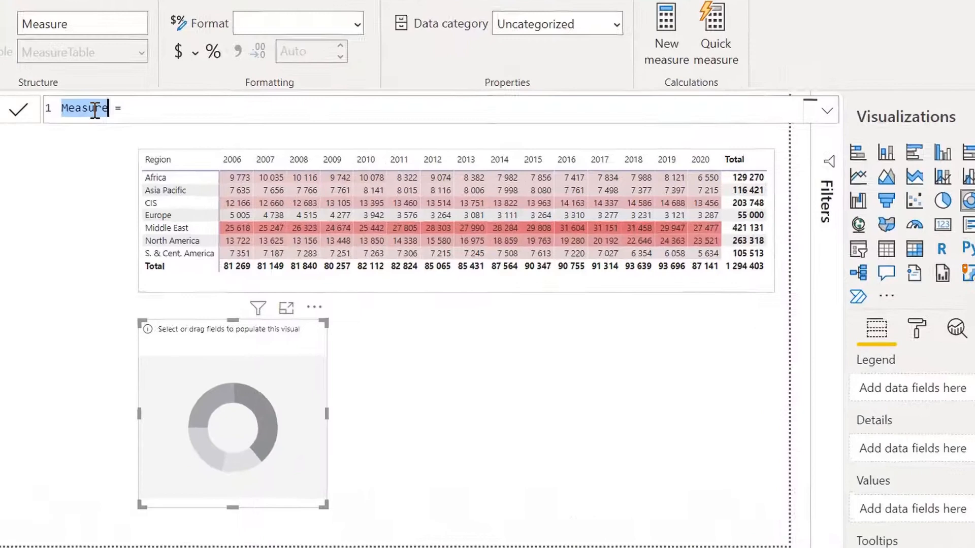
type("L")
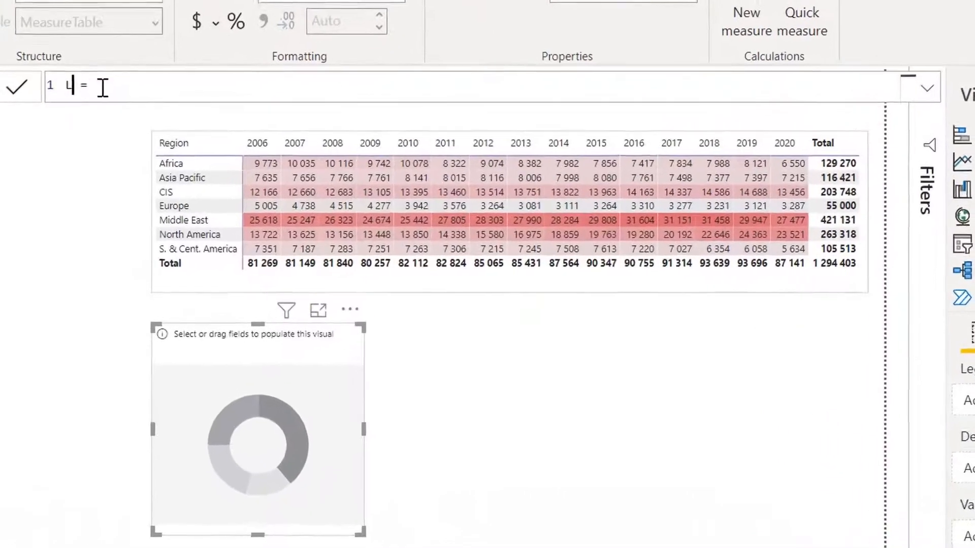
type("ast")
type(" Yr")
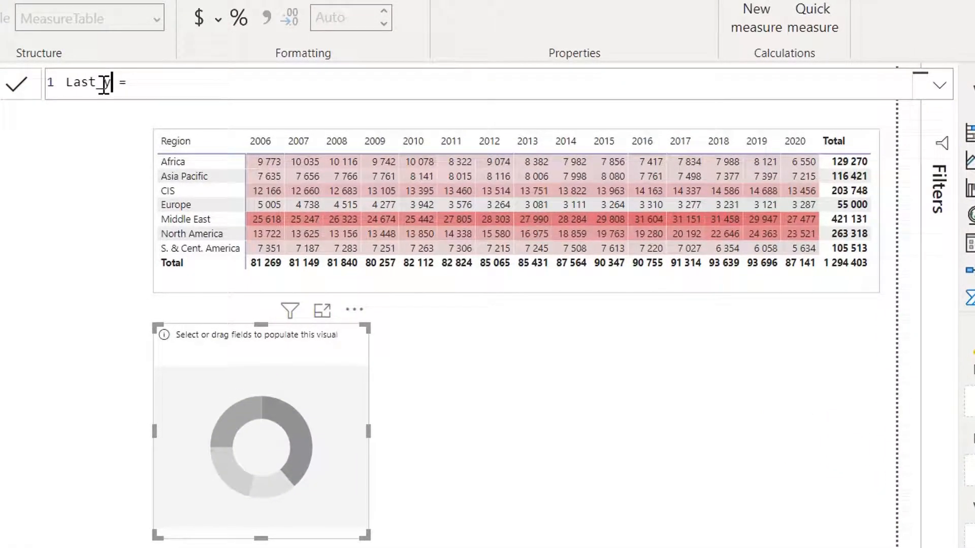
type("_OilProd")
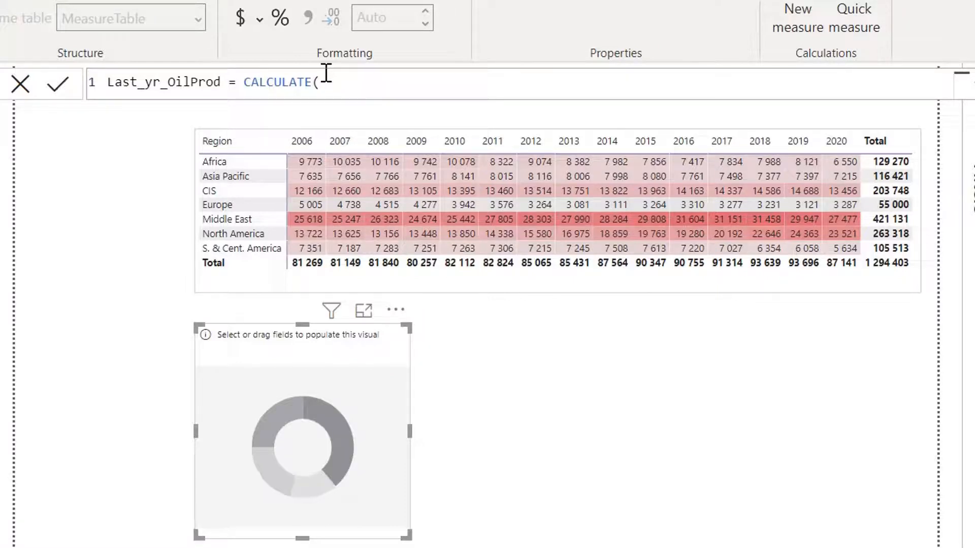
- Use [Oil_Production] as the CALCULATE expression and add a FILTER over the f_bp_stats table
type("oil")
key("Tab")
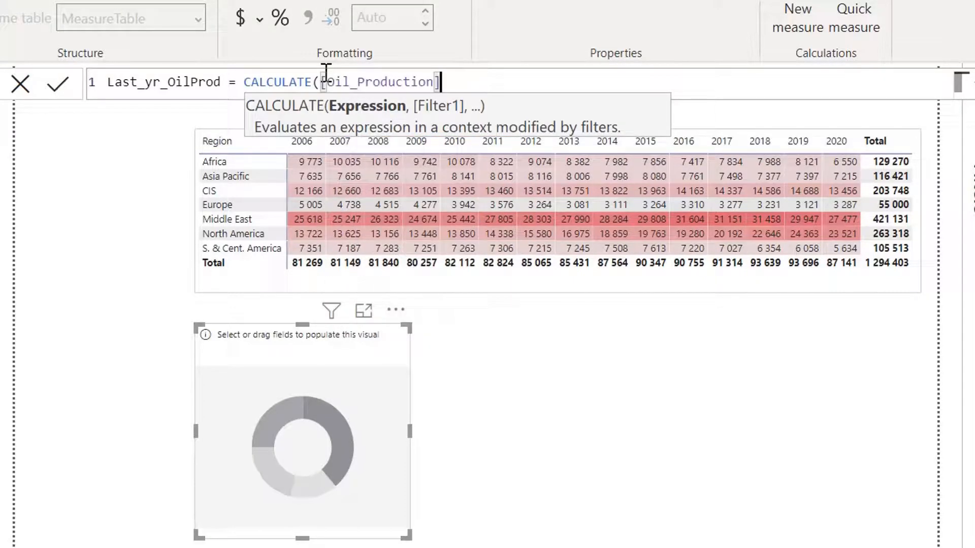
type(",filter")
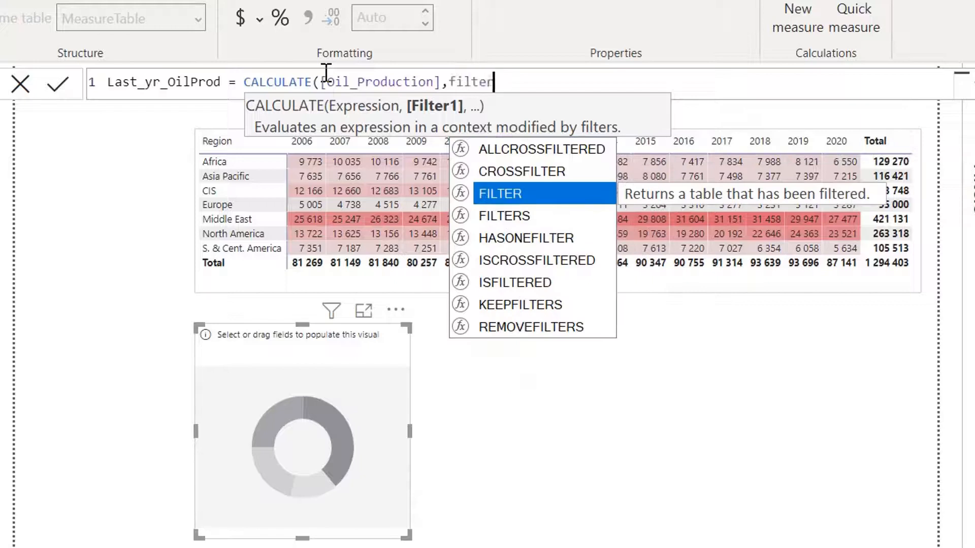
key("Tab")
type("f")
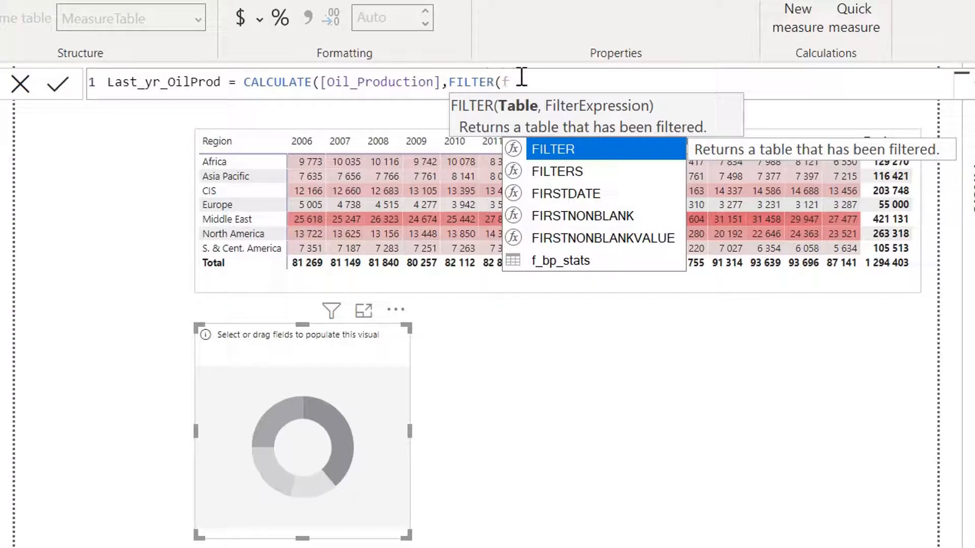
left_click(440, 81)
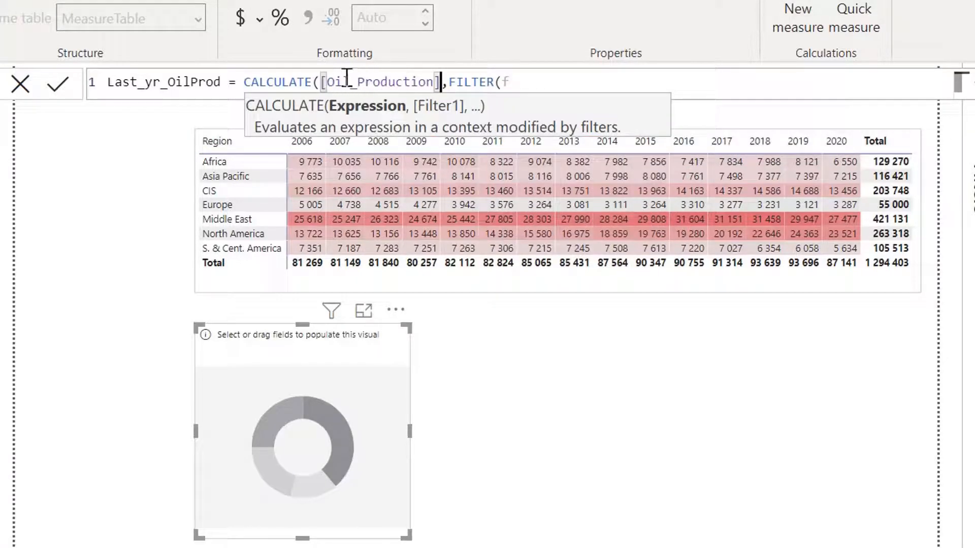
left_click_drag(433, 81, 327, 81)
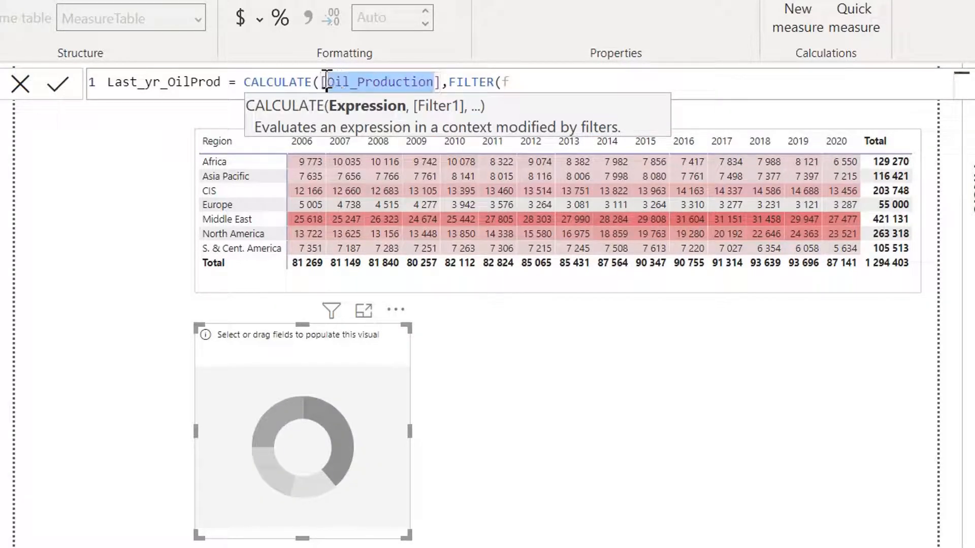
left_click(542, 80)
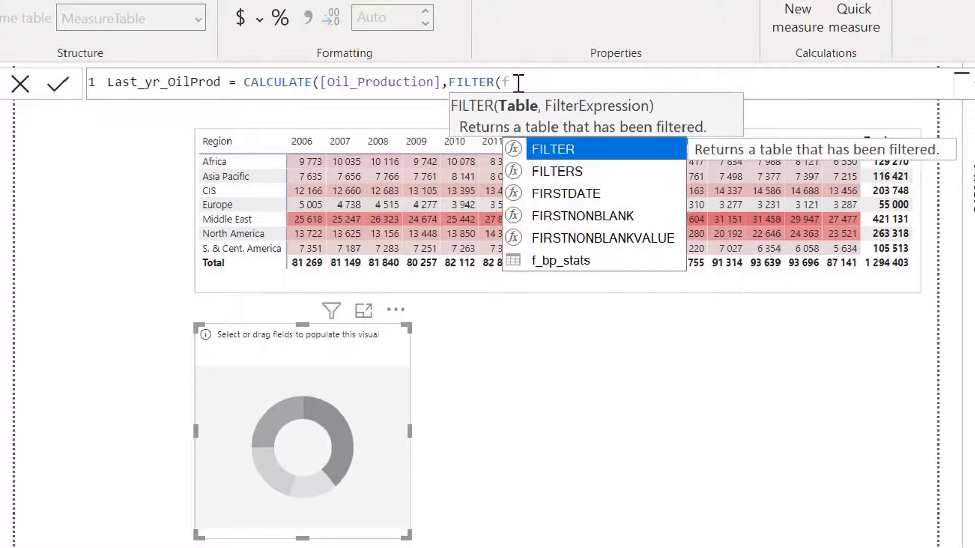
type("_")
key("Tab")
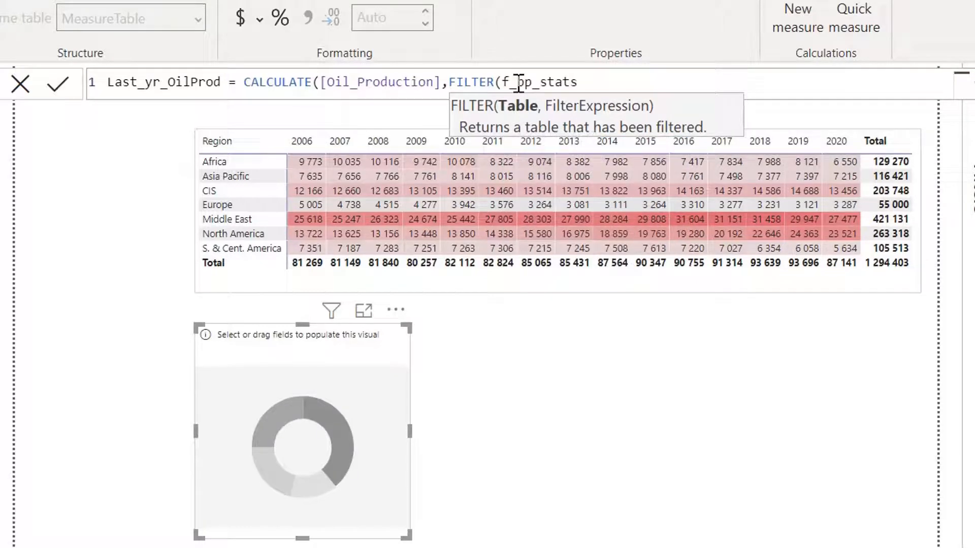
type(",")
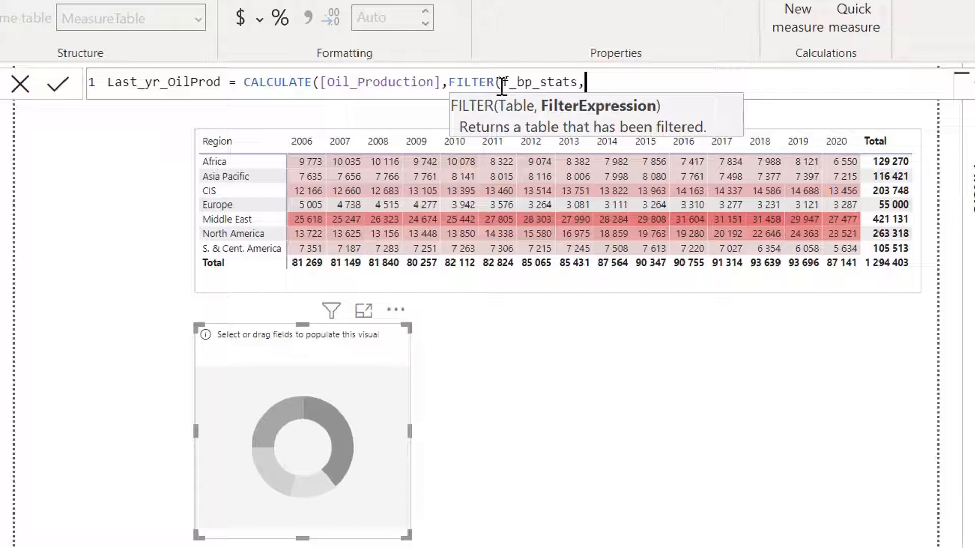
- Begin the filter condition with the f_bp_stats[Year] column followed by an equals sign
type("year")
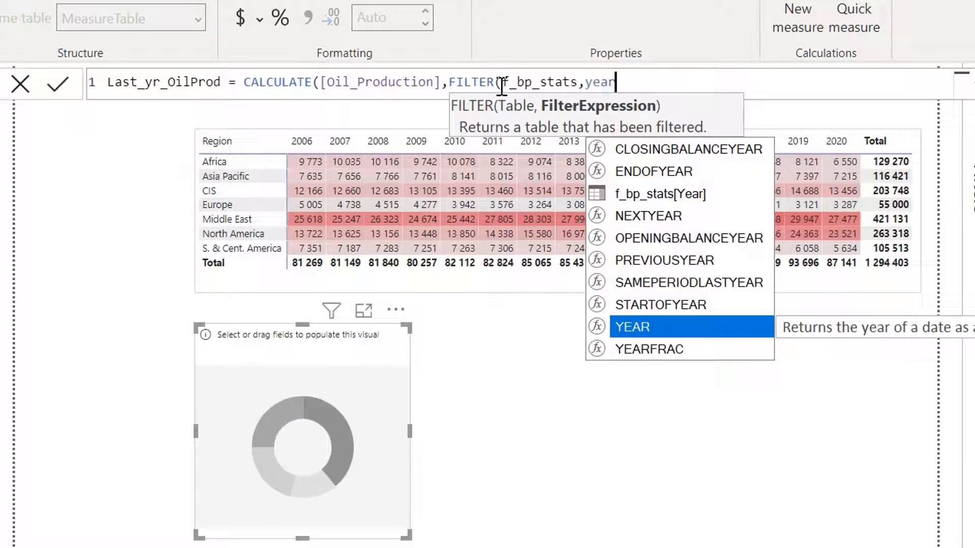
key("Up")
key("Up")
key("Up")
key("Up")
key("Up")
key("Up")
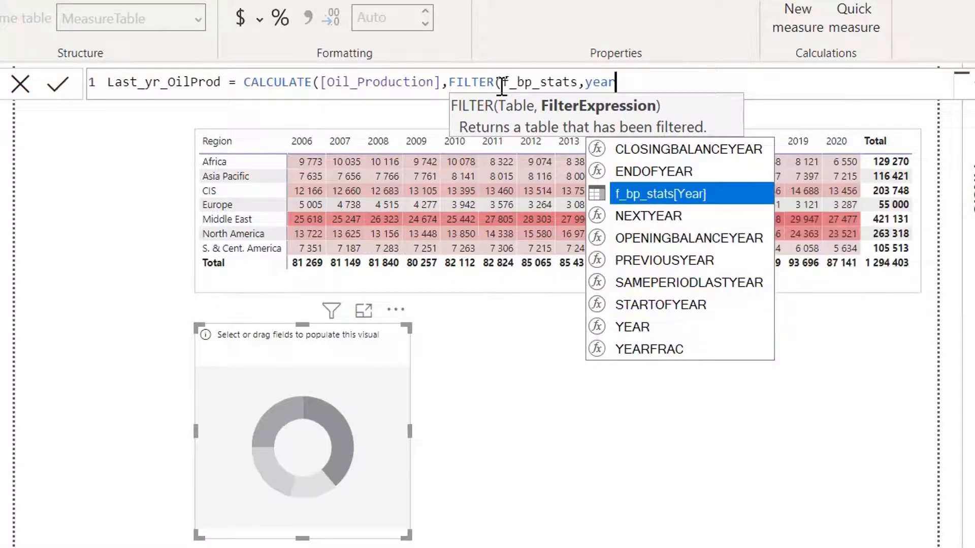
key("Tab")
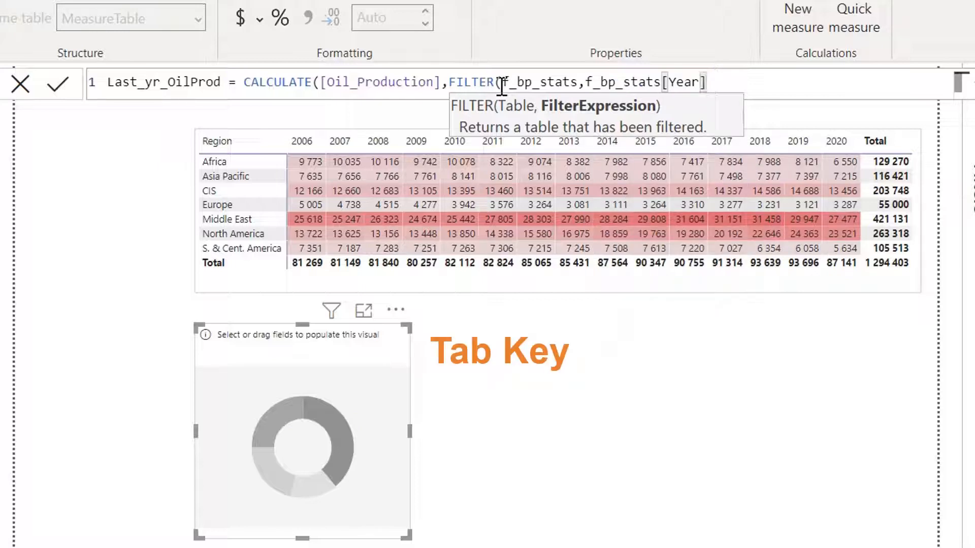
type("=")
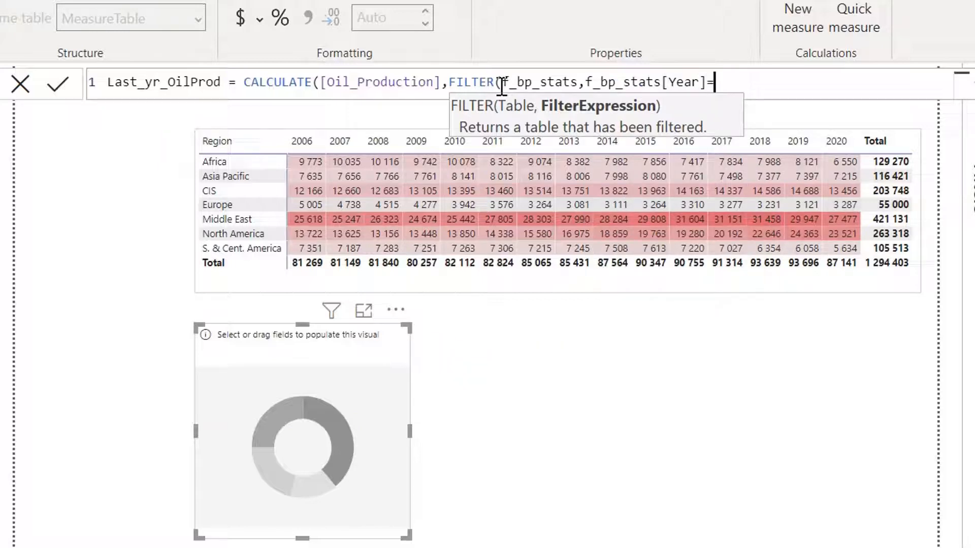
- Complete the condition with MAX(f_bp_stats[Year]), close all parentheses, and commit the measure
type("max")
key("Tab")
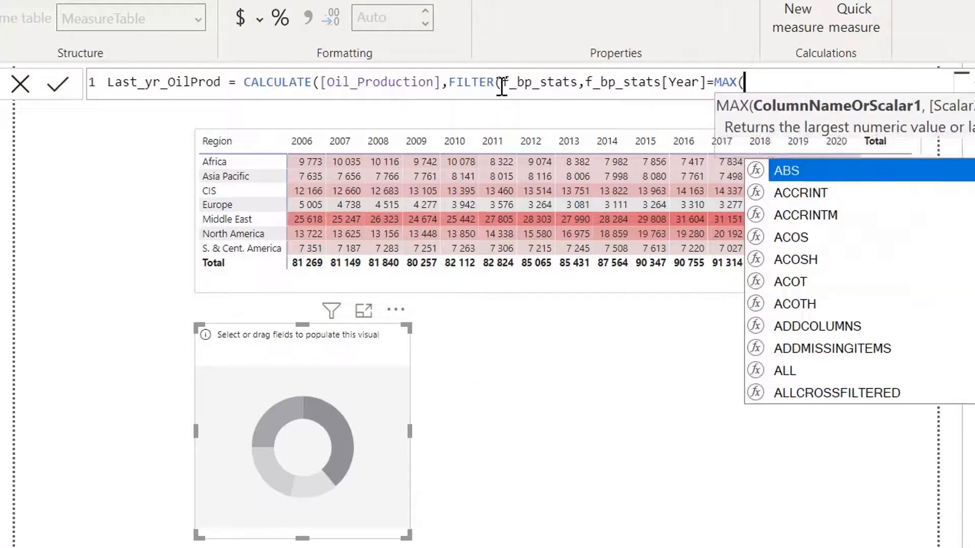
type("year")
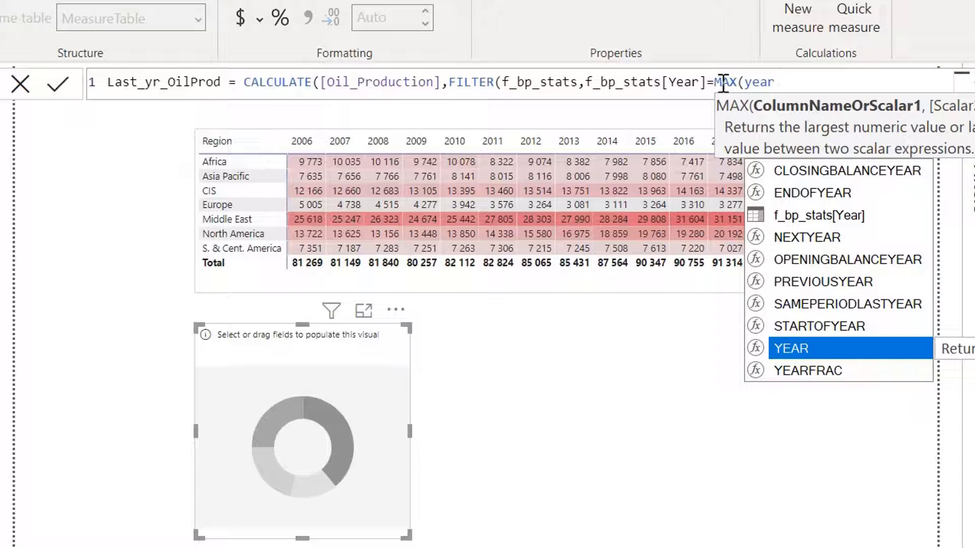
left_click(844, 217)
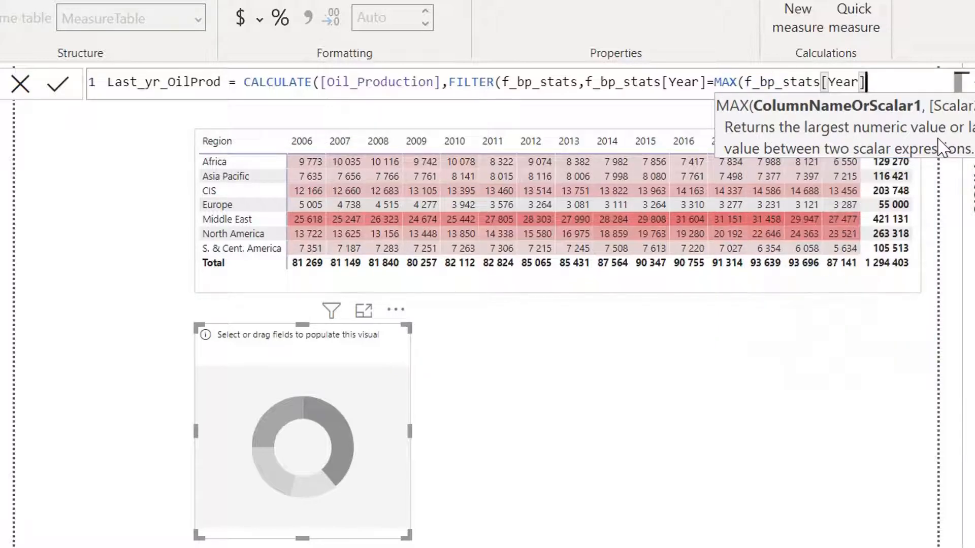
type("))")
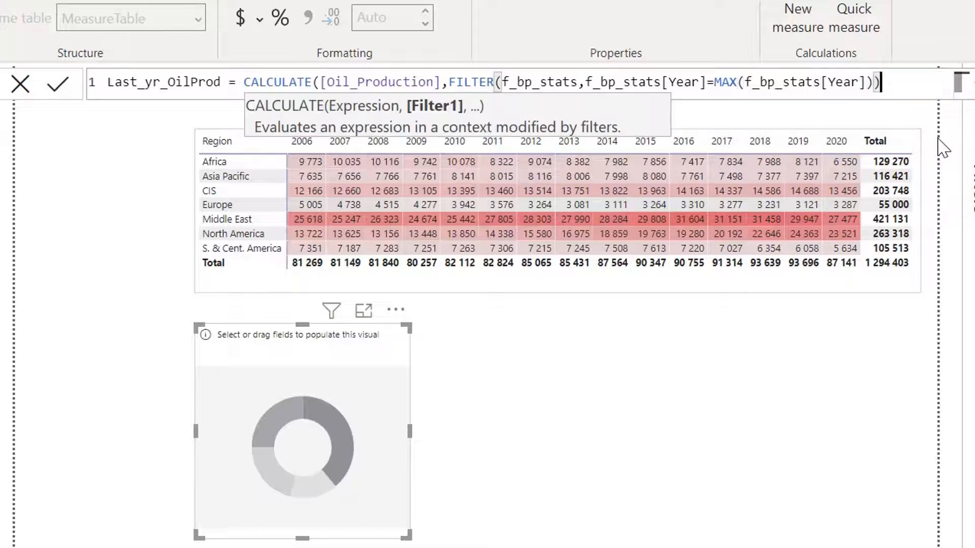
type(")")
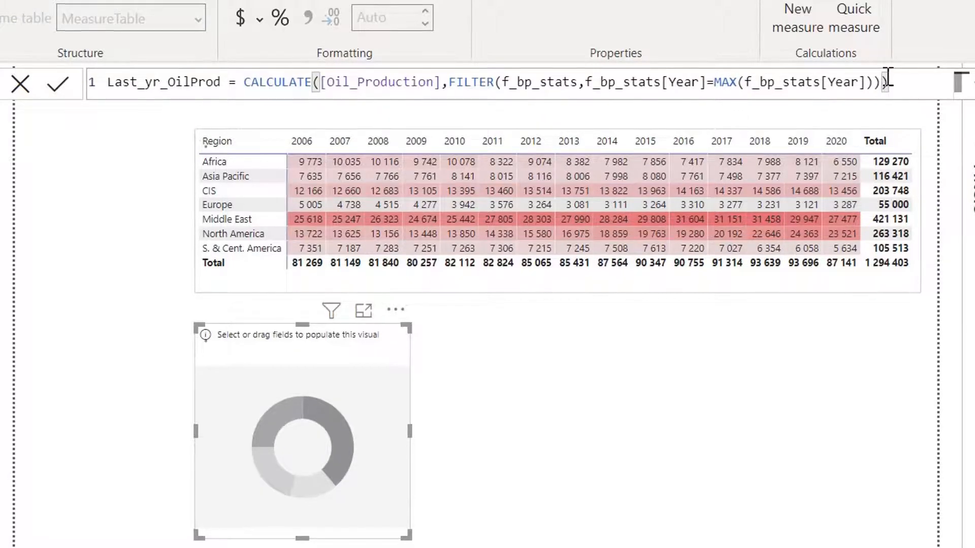
key("Return")
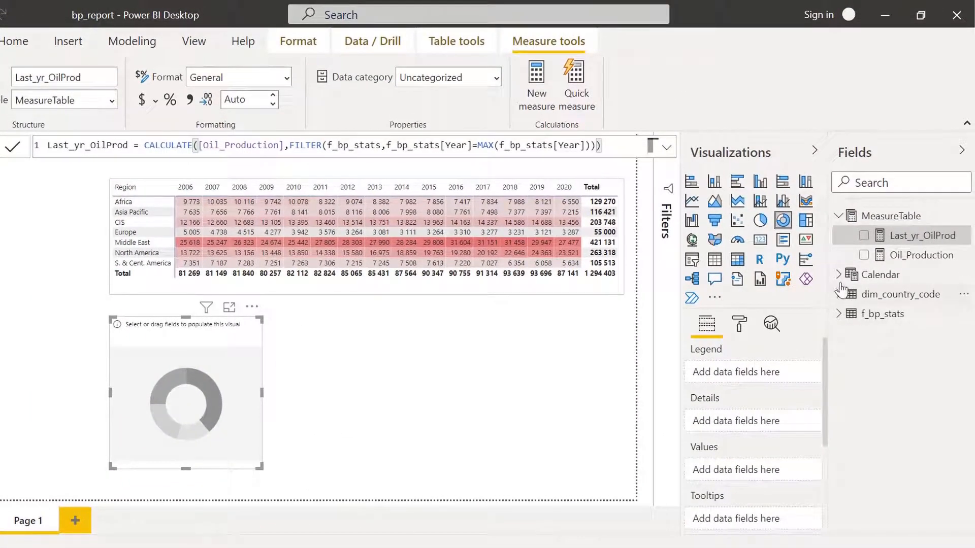
- Assign Region from dim_country_code to the donut chart's legend and Last_yr_OilProd to its values
left_click(839, 295)
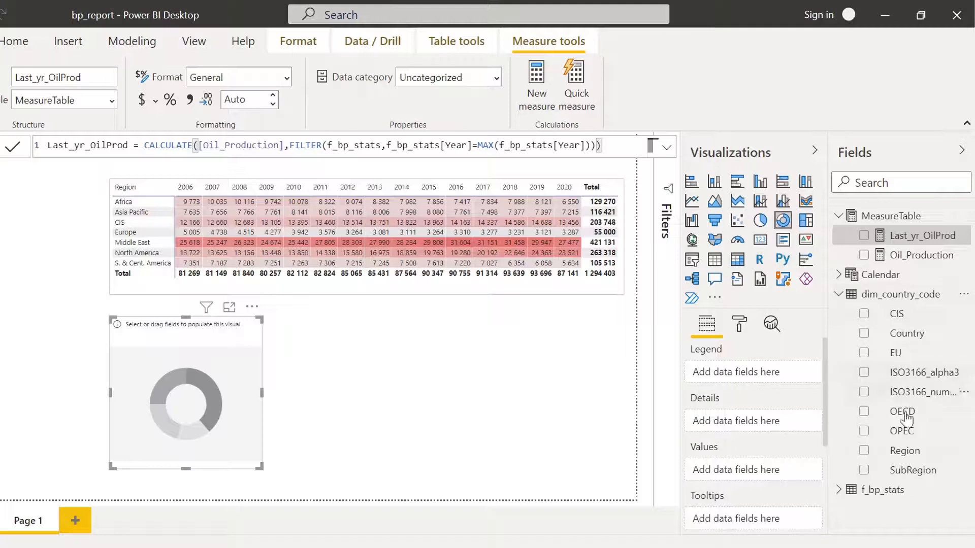
left_click_drag(907, 452, 741, 373)
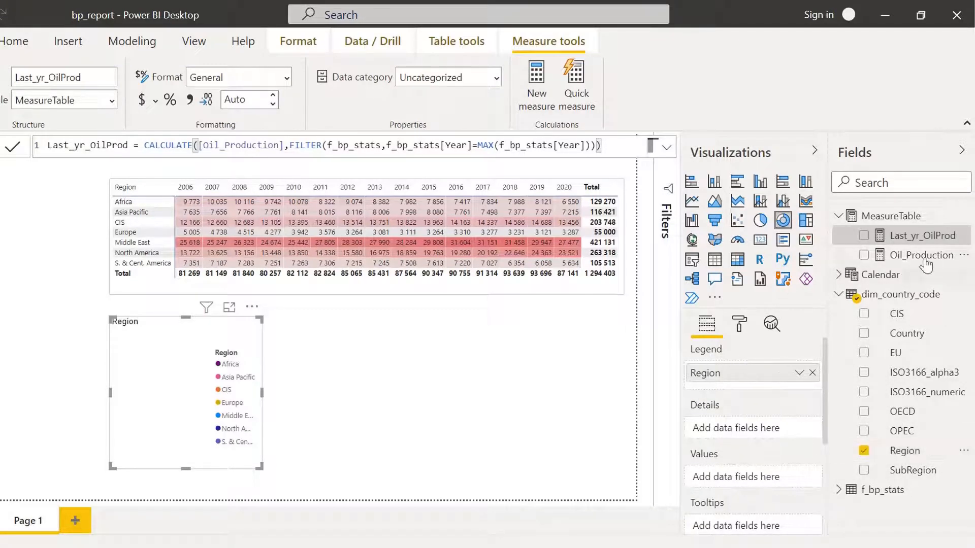
left_click_drag(916, 245, 748, 479)
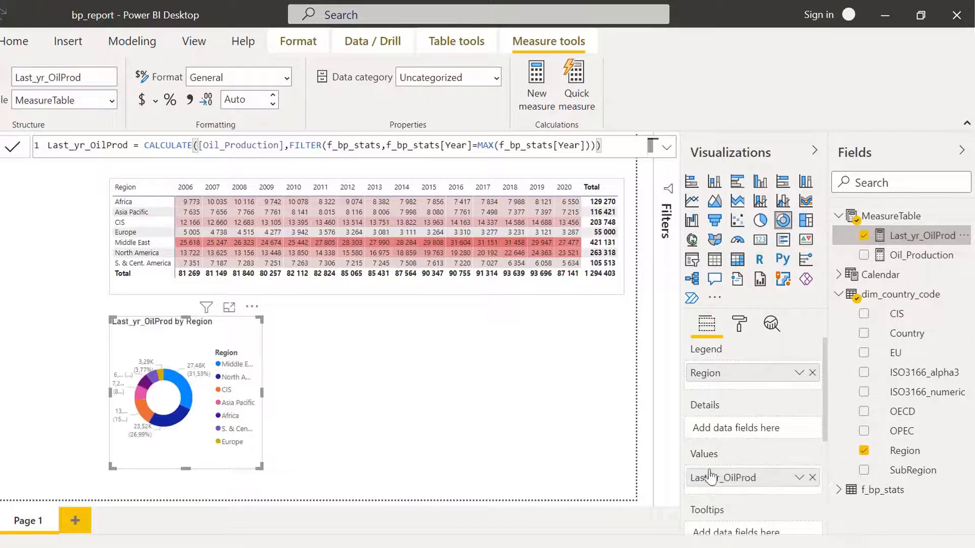
- Enlarge the donut chart and set its title text to "Last Year Oil Production Per Region"
left_click_drag(261, 392, 440, 401)
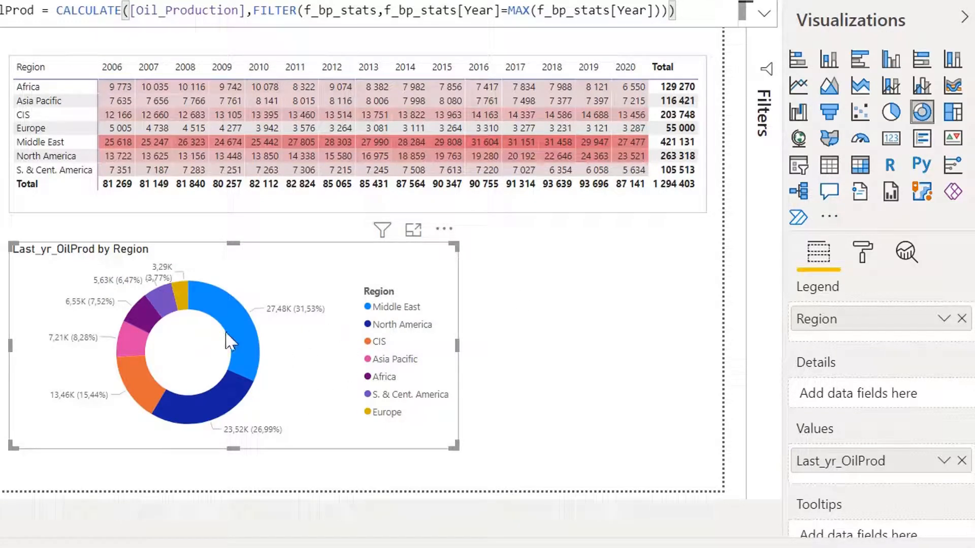
left_click(851, 258)
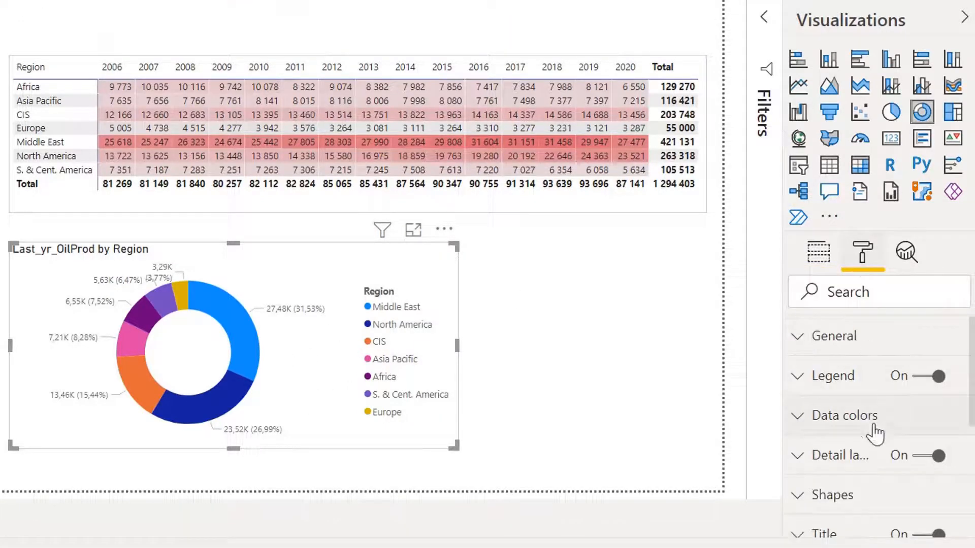
scroll(870, 463, "down", 5)
scroll(859, 370, "up", 2)
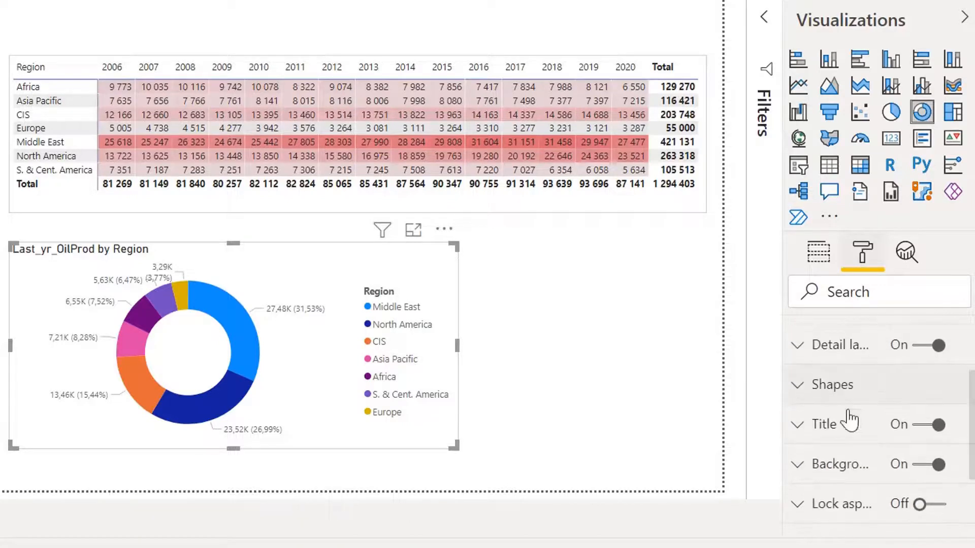
left_click(785, 426)
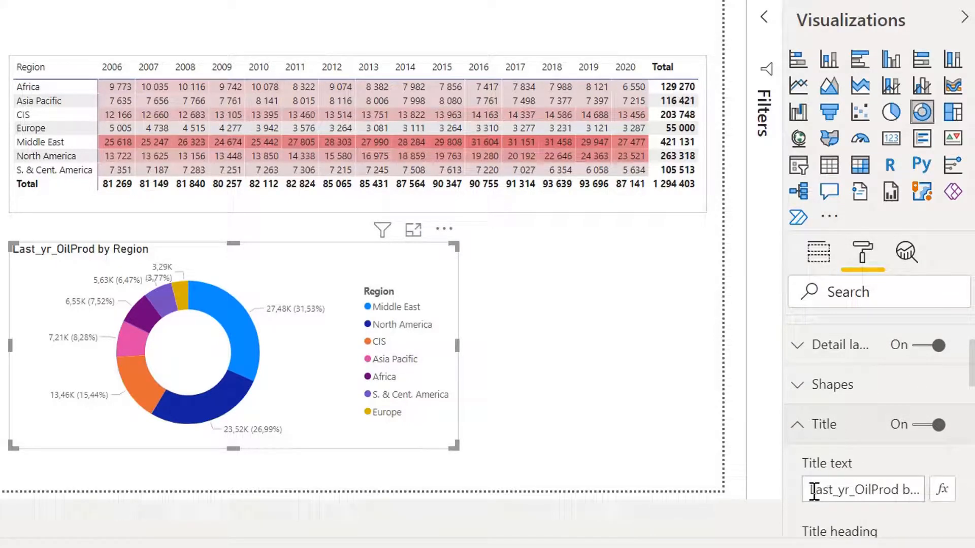
left_click_drag(812, 490, 957, 516)
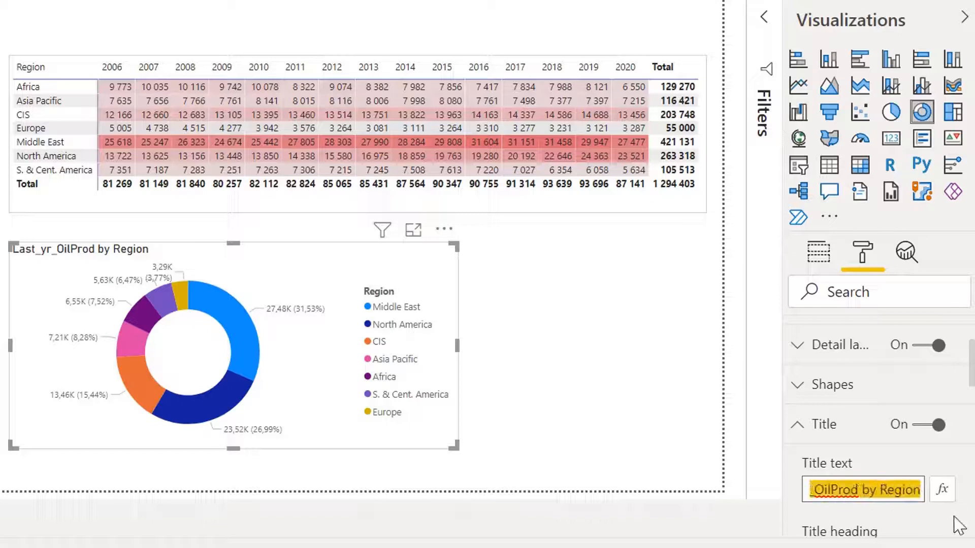
key("BackSpace")
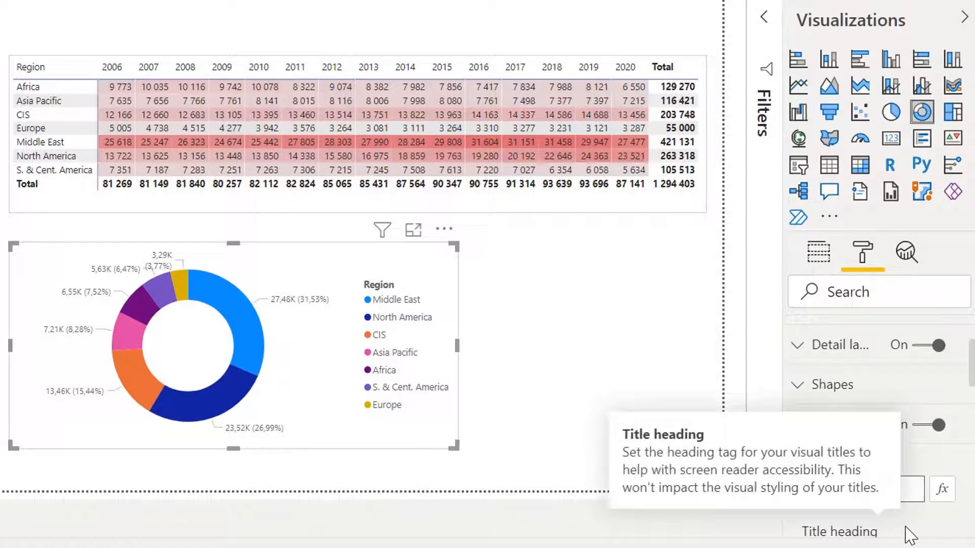
type("Last Year Oil")
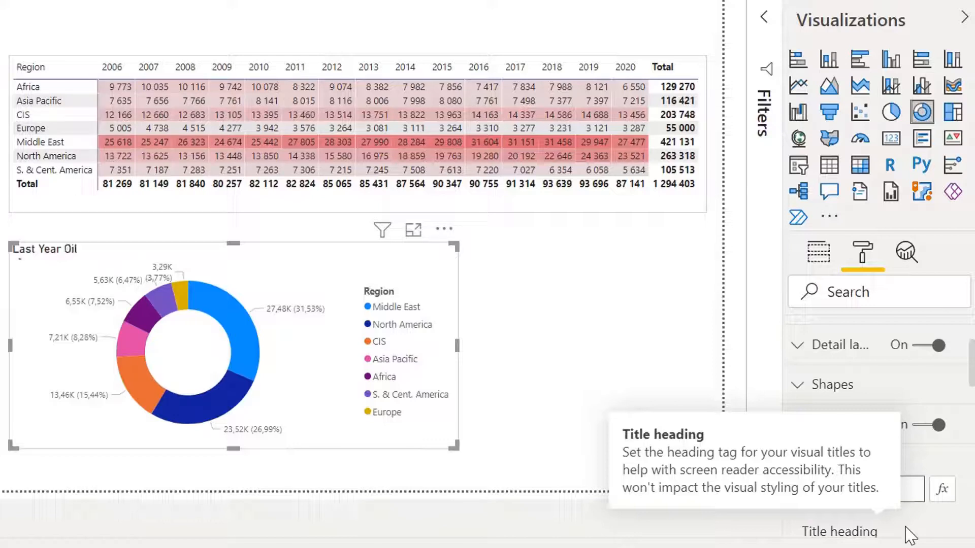
type("uction Per Region")
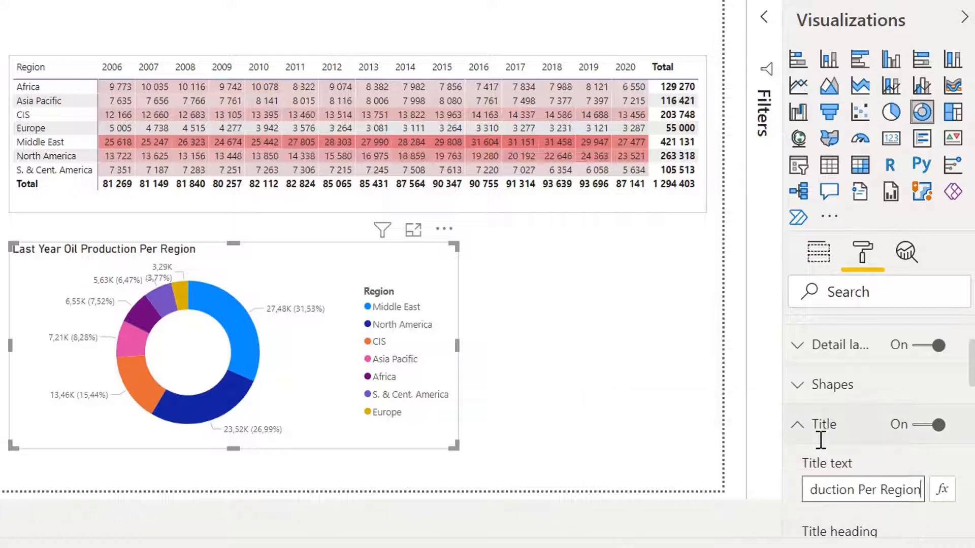
- Center the donut chart's title and set its font family to Segoe UI Bold
scroll(855, 409, "down", 2)
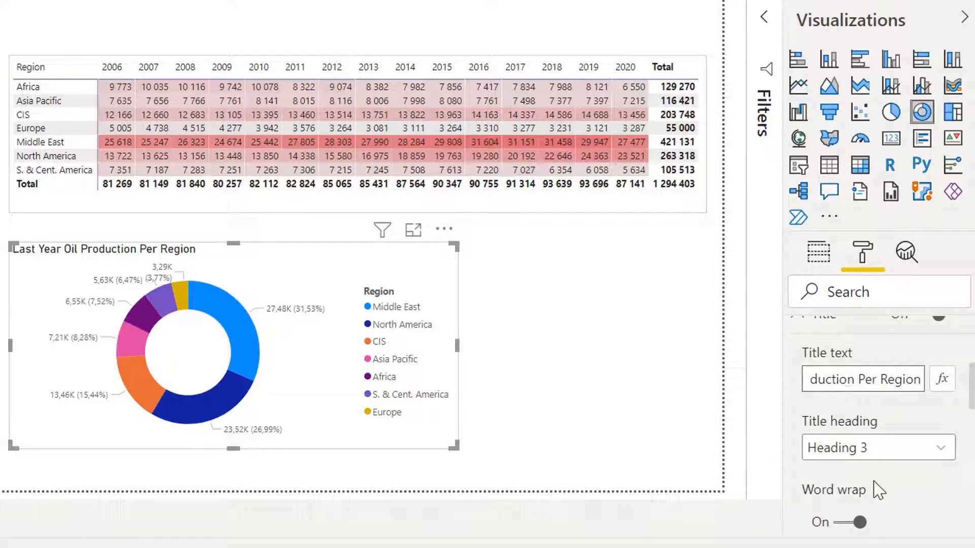
left_click(909, 489)
scroll(874, 457, "down", 4)
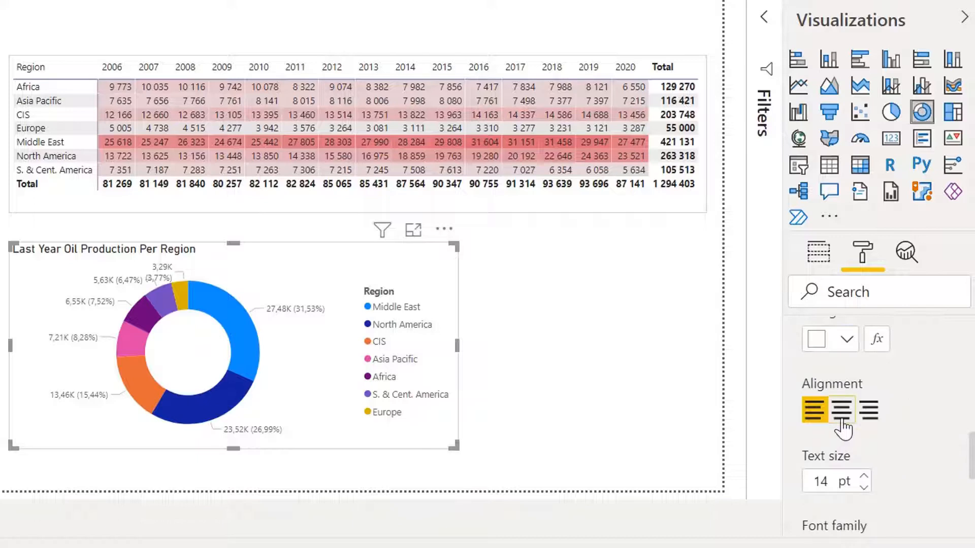
left_click(841, 419)
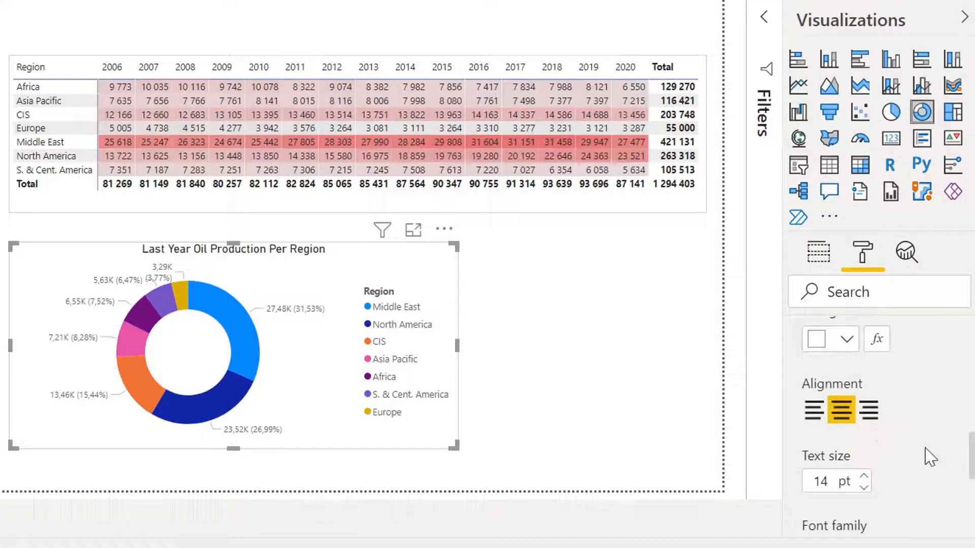
scroll(866, 447, "down", 4)
scroll(898, 442, "up", 2)
left_click(890, 455)
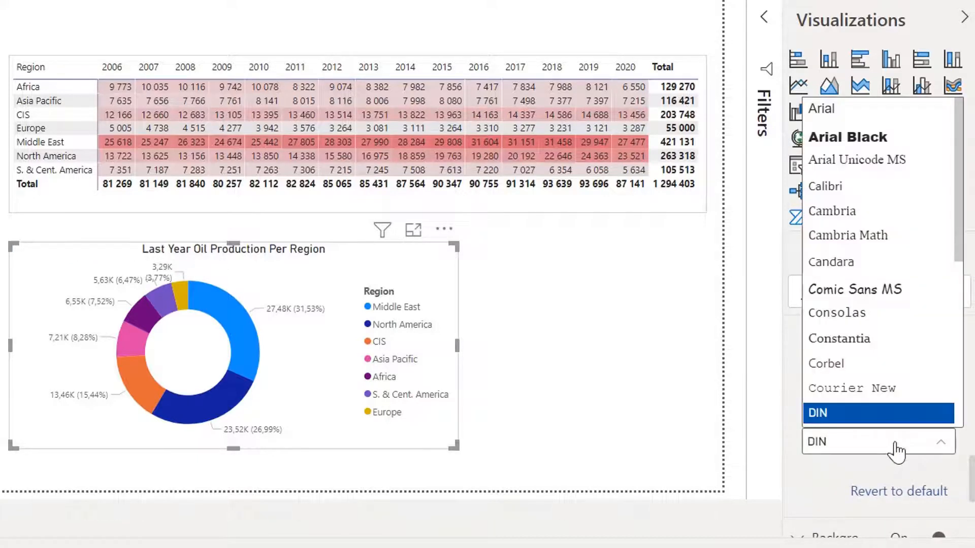
scroll(911, 384, "down", 3)
scroll(912, 384, "down", 1)
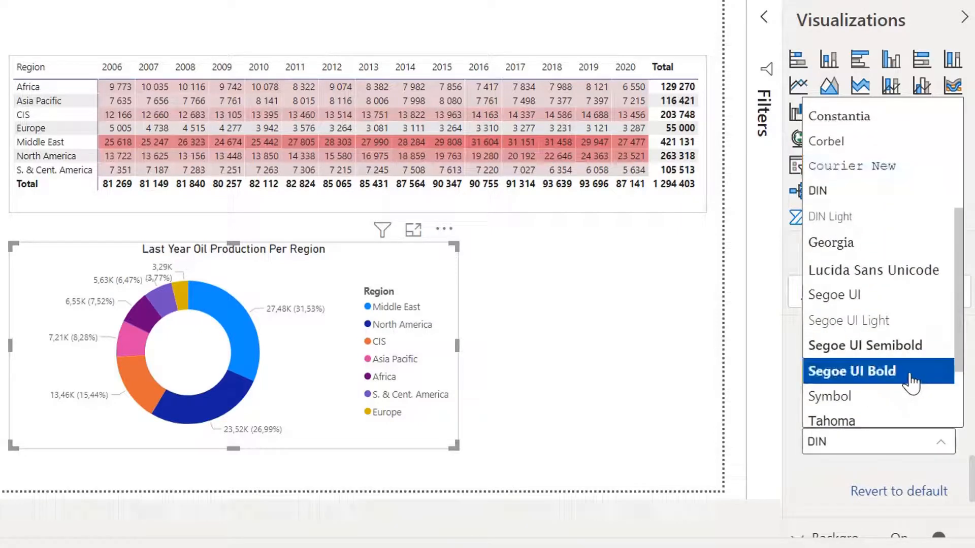
left_click(907, 382)
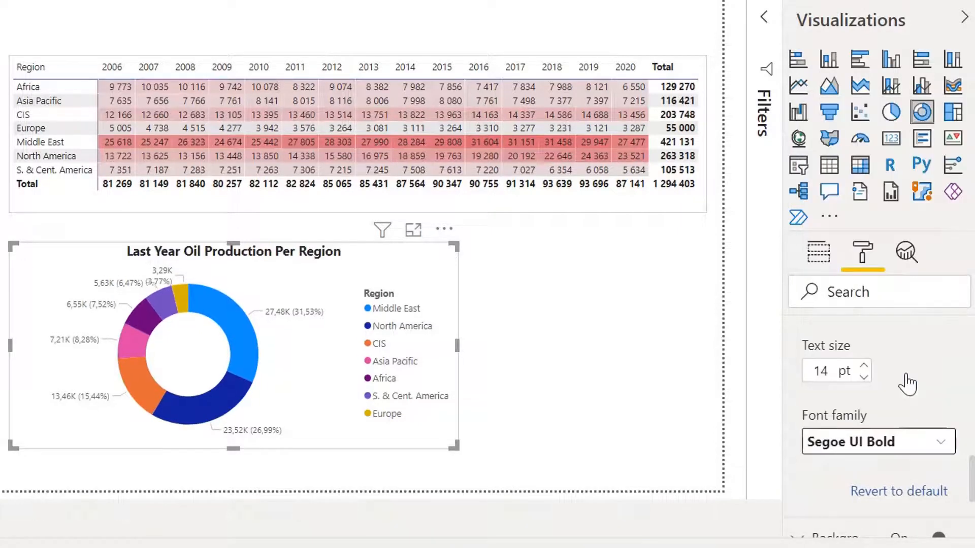
- Set the font color of the donut chart's title to dark blue
scroll(909, 387, "up", 5)
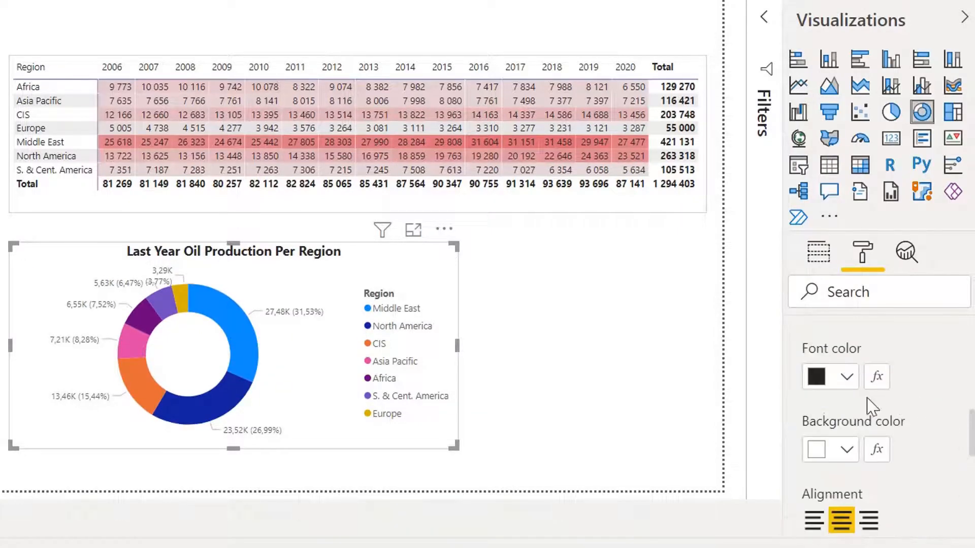
left_click(846, 378)
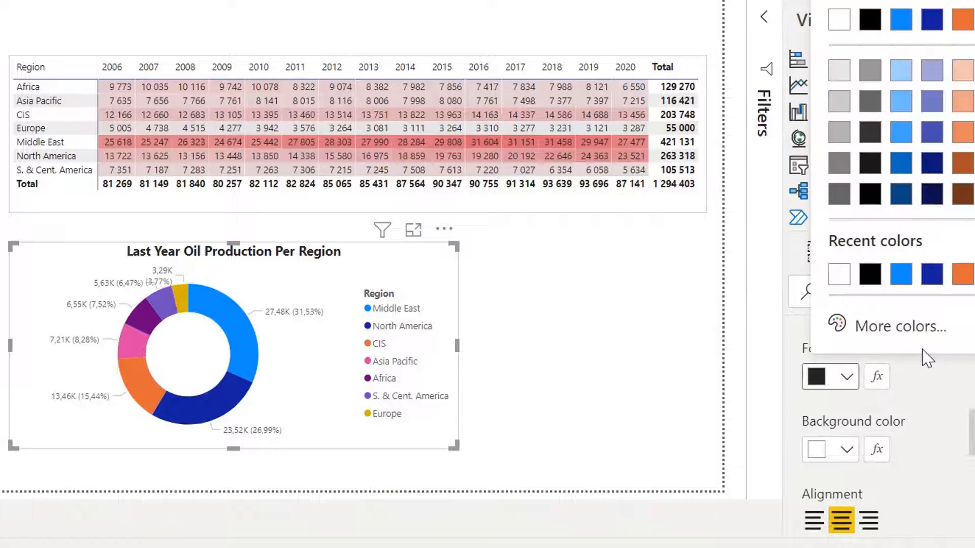
left_click(930, 166)
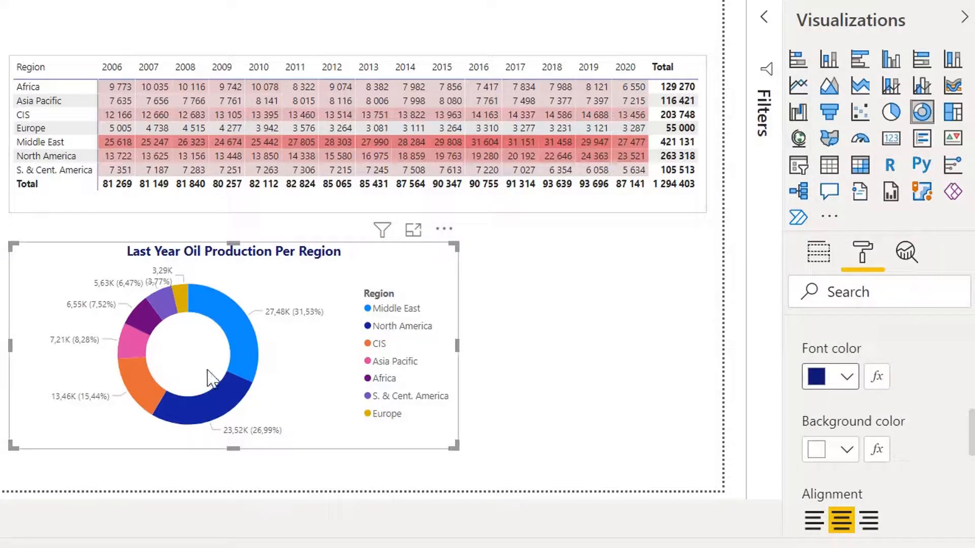
- Change the color of the donut chart's detail labels to near-black
scroll(867, 445, "up", 5)
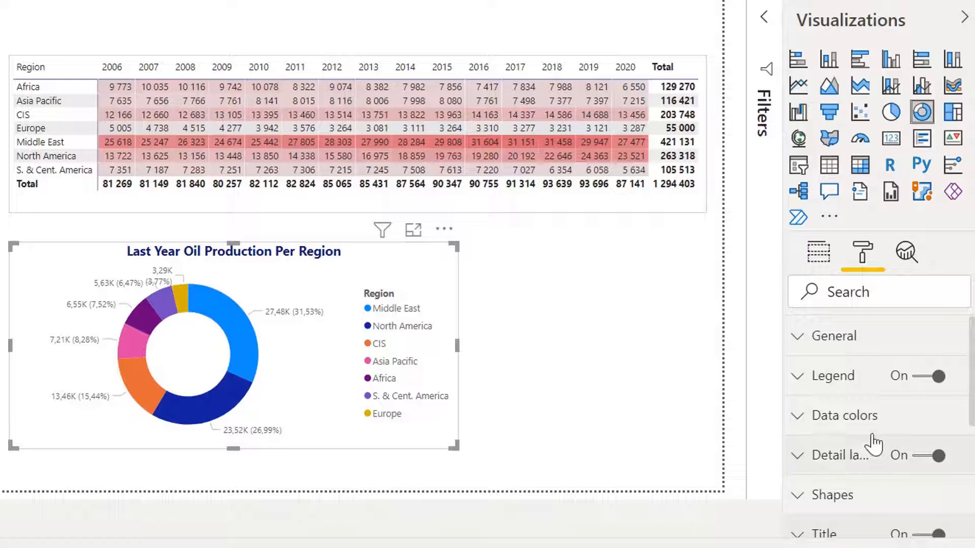
left_click(846, 464)
scroll(899, 437, "down", 4)
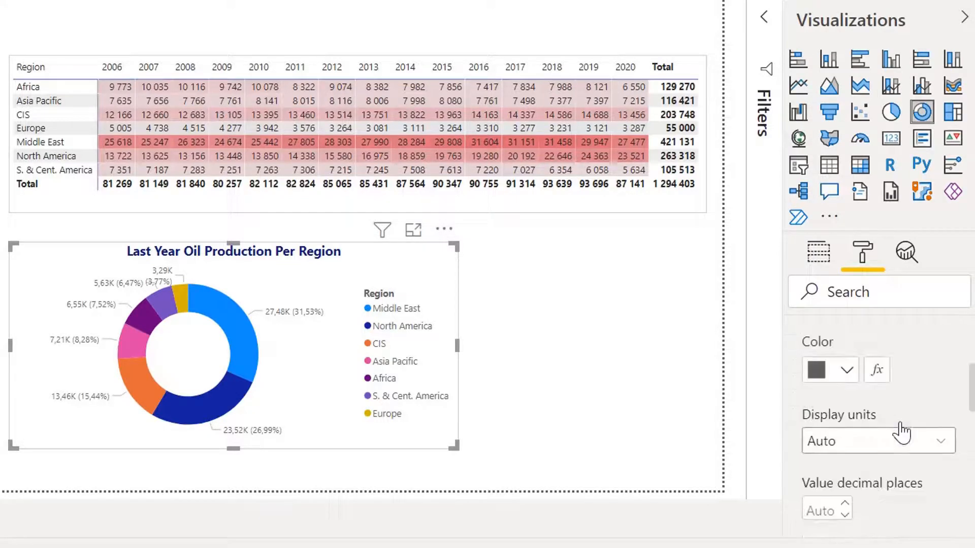
scroll(899, 414, "up", 2)
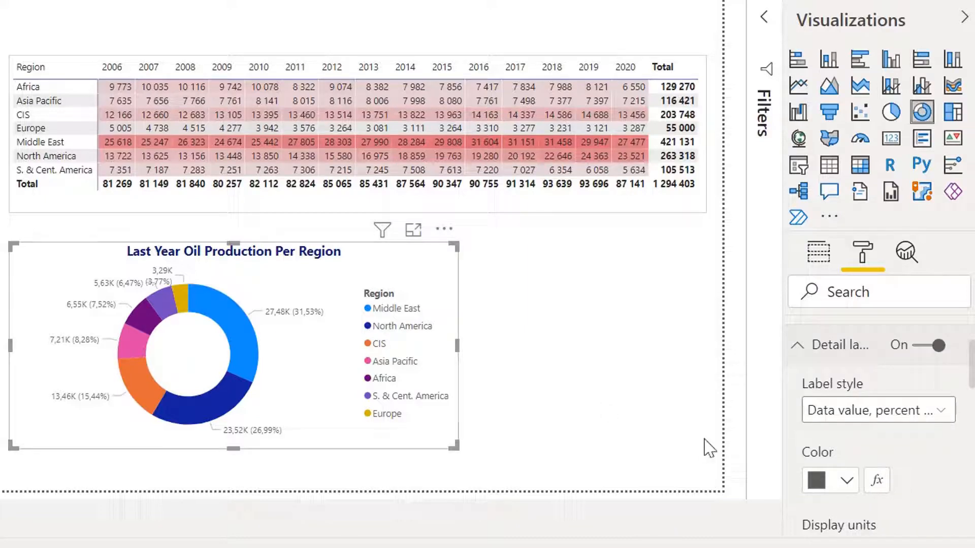
left_click(837, 483)
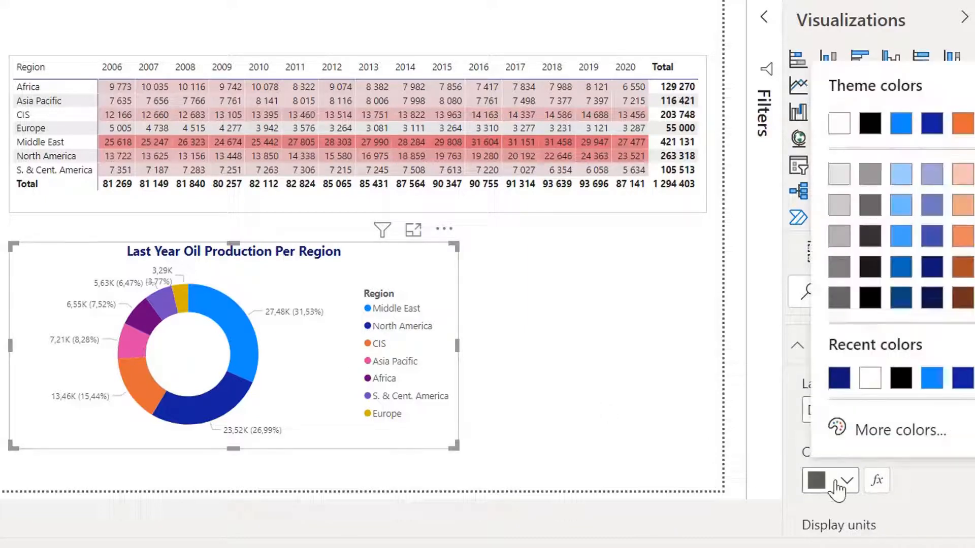
left_click(869, 269)
- Try None as the display units of the donut's detail labels and settle on Thousands
scroll(921, 480, "down", 5)
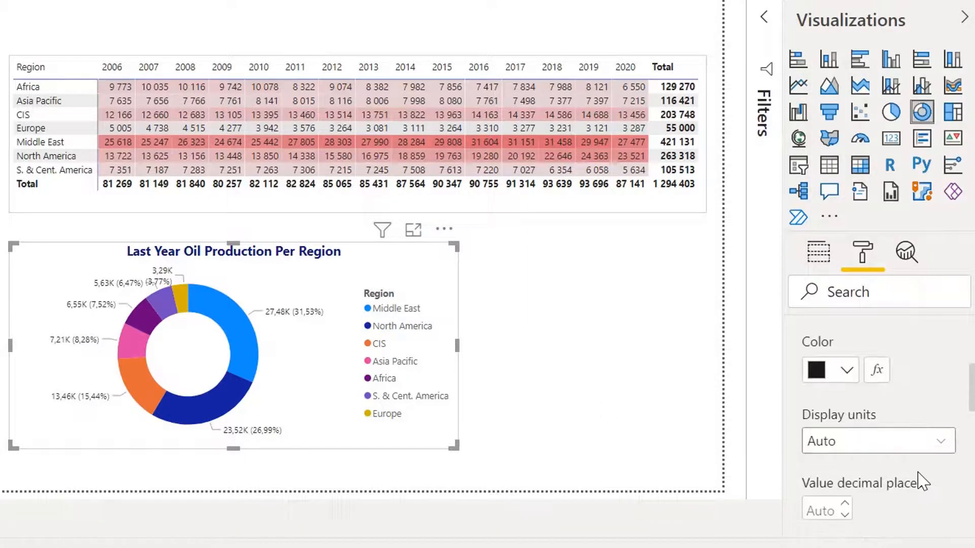
left_click(884, 331)
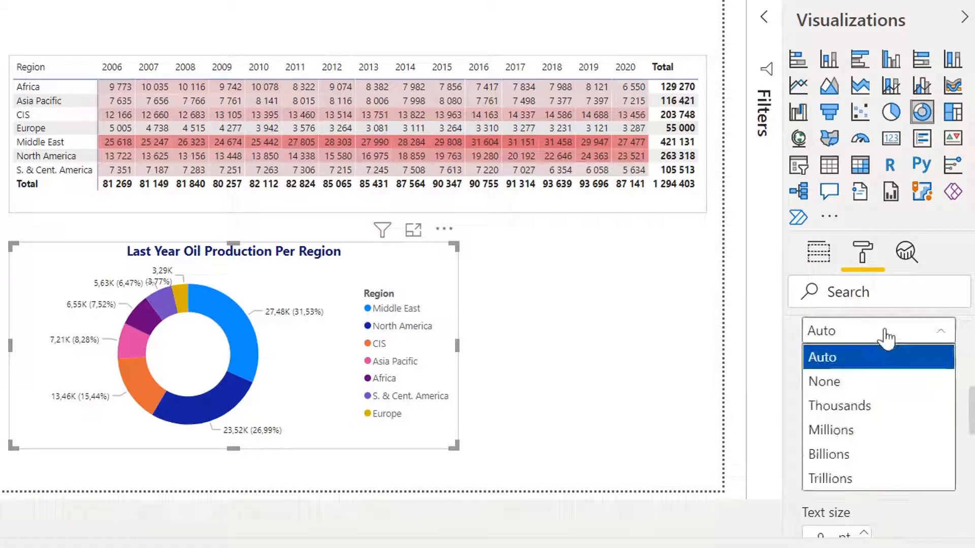
left_click(897, 386)
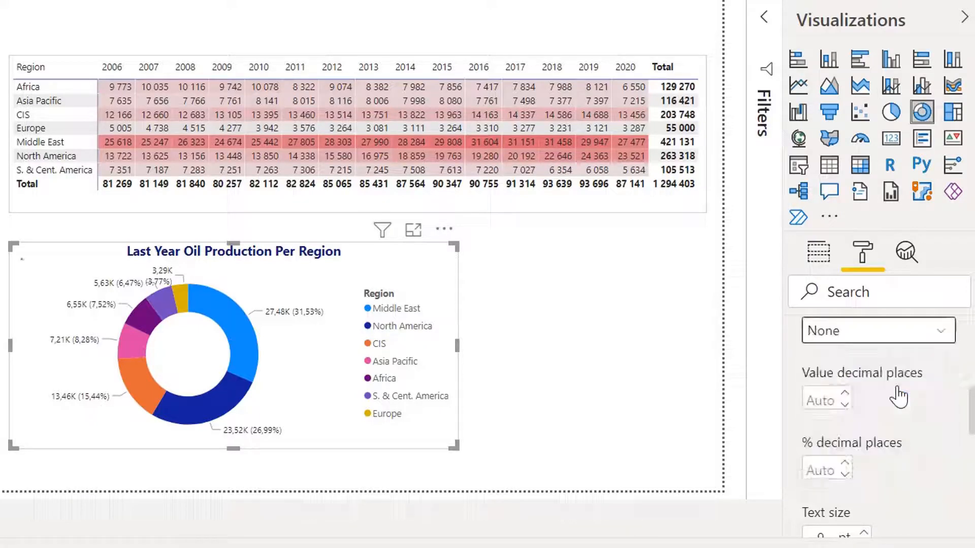
left_click(894, 340)
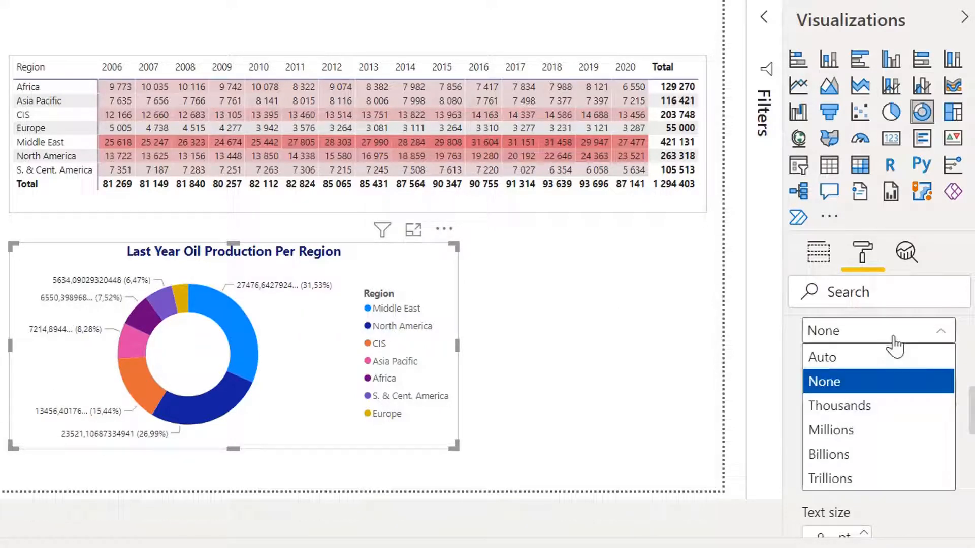
left_click(905, 409)
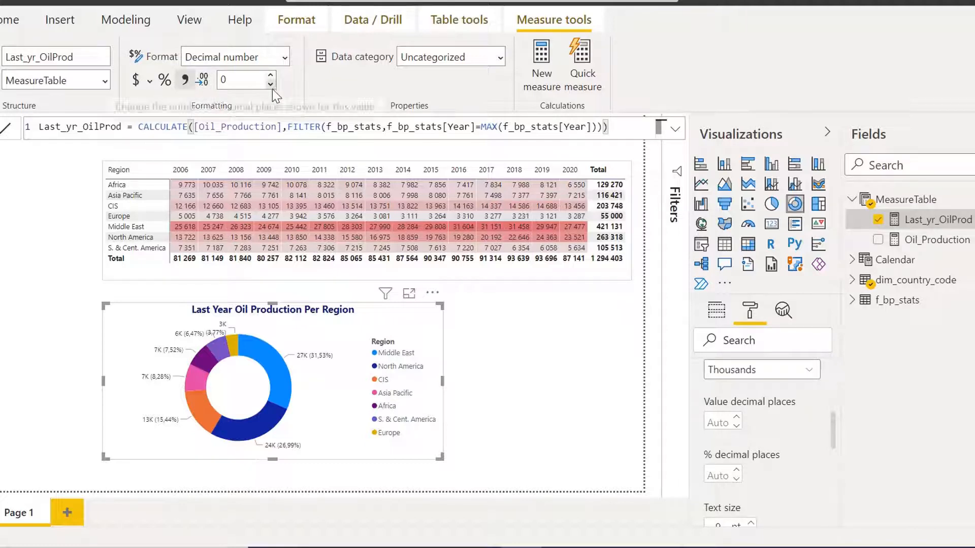
- Move the donut chart up closer beneath the matrix and make it slightly smaller
left_click_drag(341, 370, 339, 359)
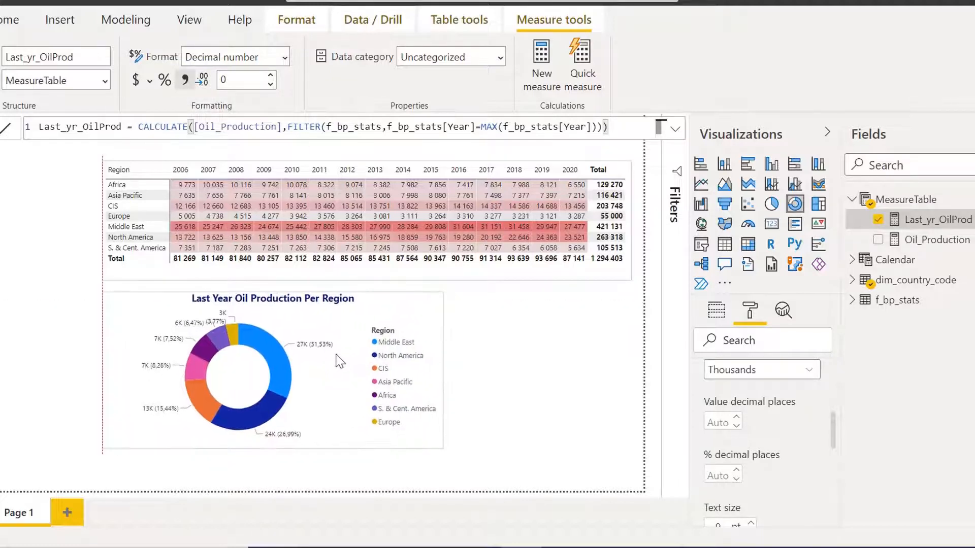
left_click_drag(437, 440, 415, 447)
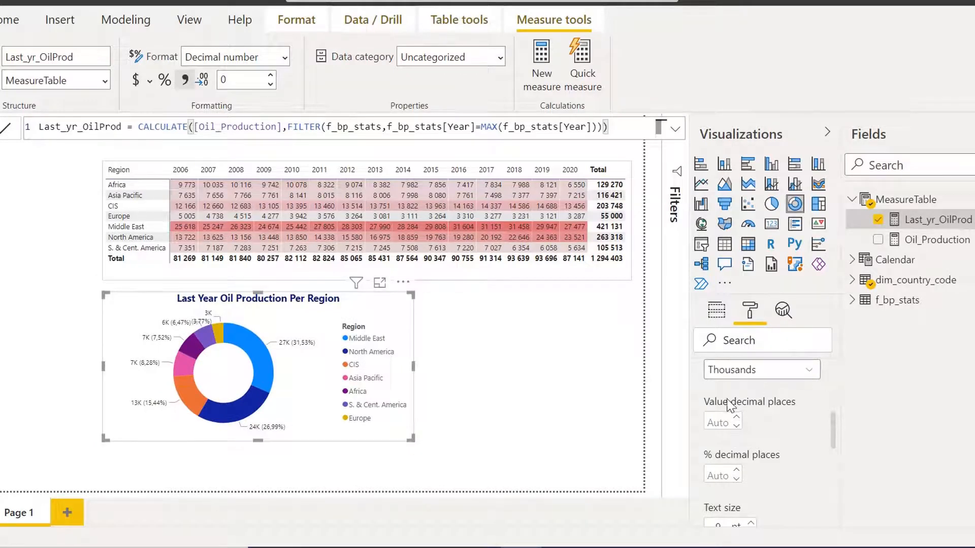
- Set the donut chart's legend text to near-black with a text size of 8 pt
scroll(731, 406, "up", 2)
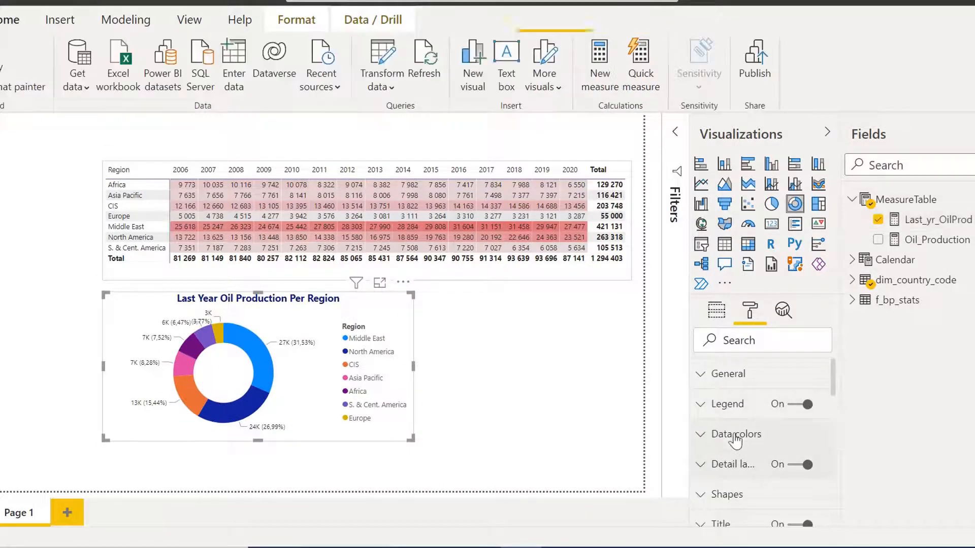
left_click(728, 422)
scroll(741, 457, "down", 5)
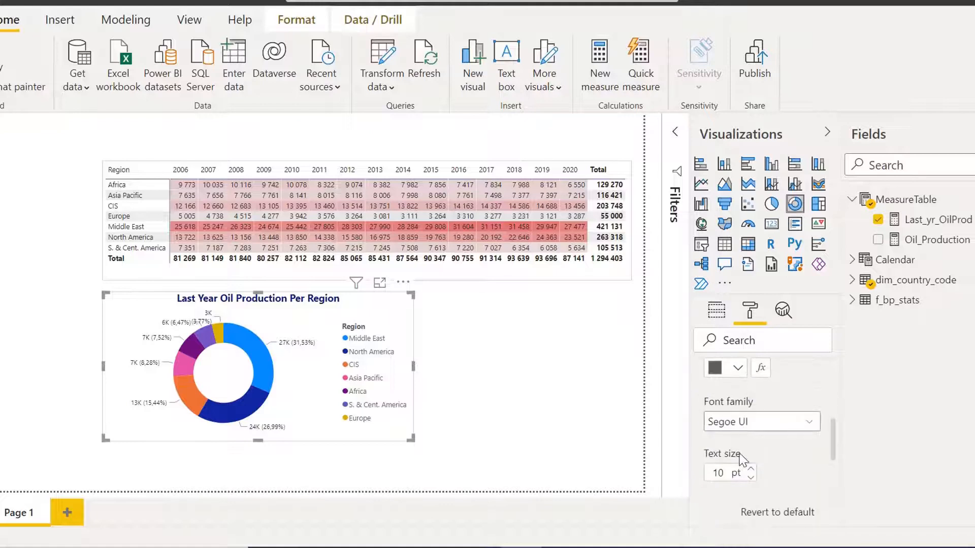
left_click(739, 369)
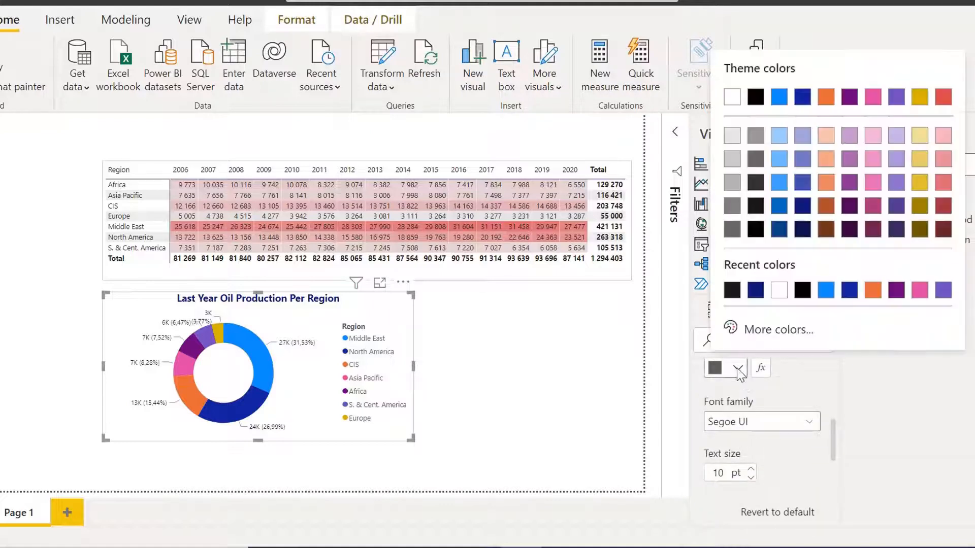
left_click(753, 216)
left_click(750, 478)
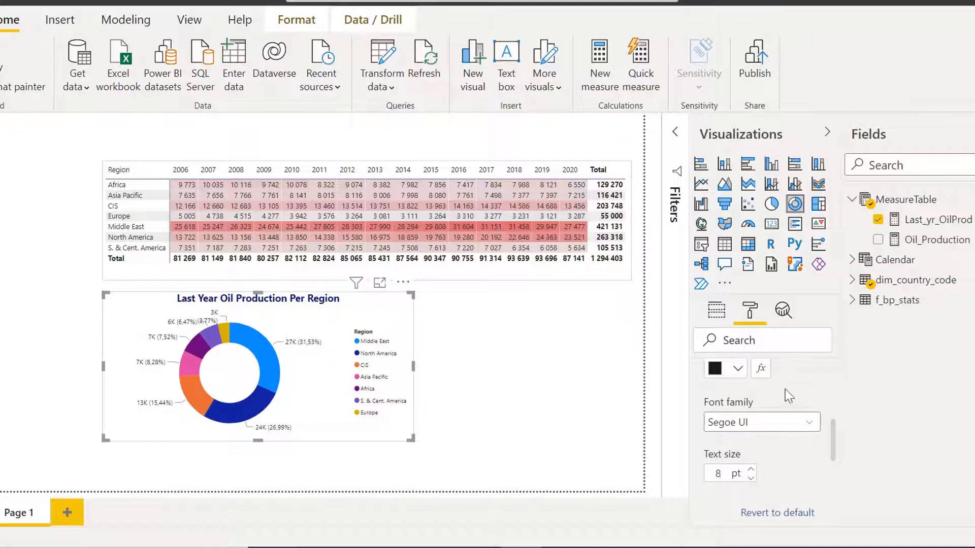
- Turn off the donut chart's legend title and collapse the legend settings
scroll(787, 396, "up", 3)
left_click(744, 429)
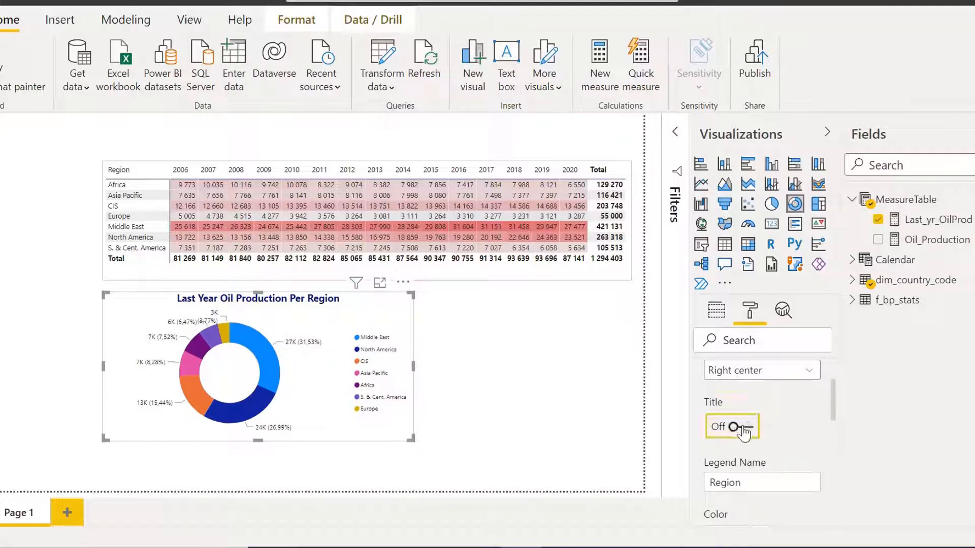
scroll(745, 421, "up", 2)
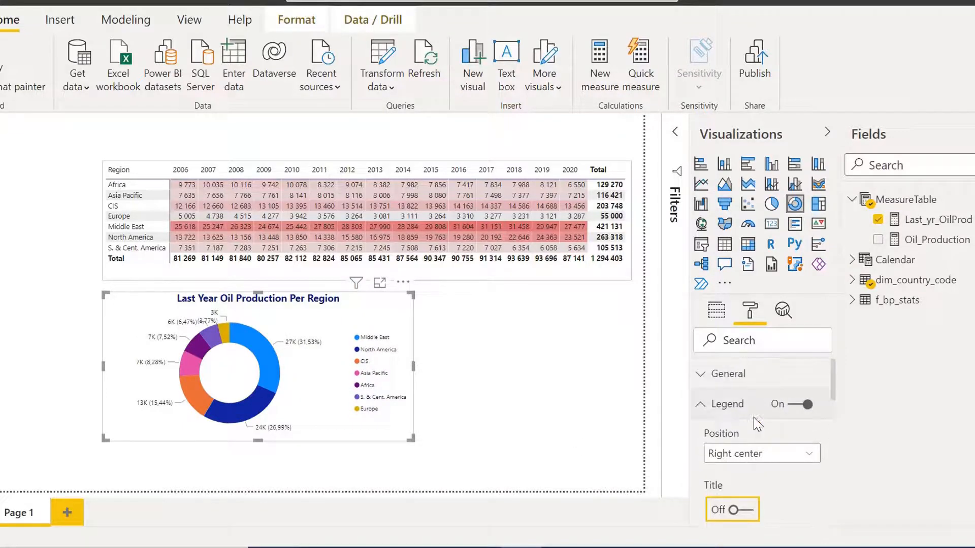
left_click(726, 404)
left_click(731, 442)
scroll(733, 472, "down", 2)
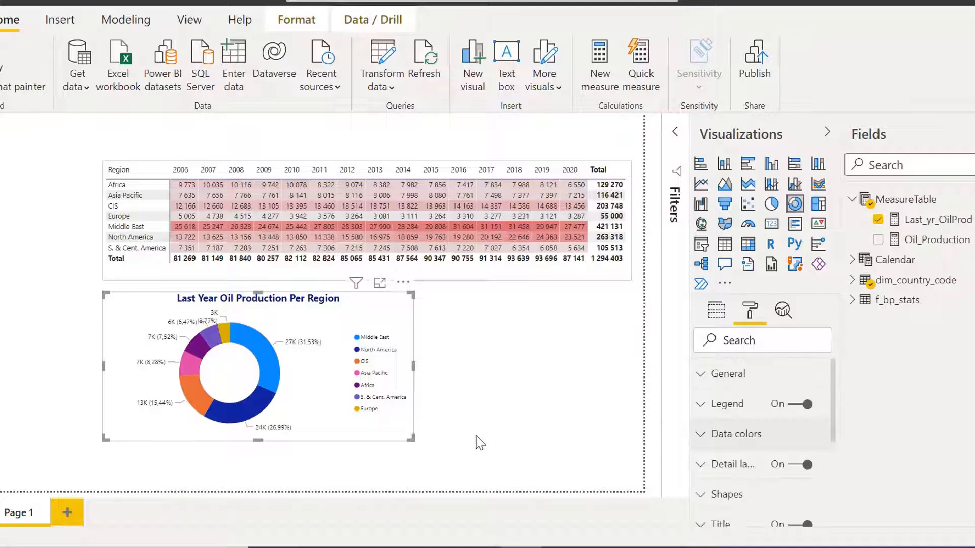
- Move the donut chart slightly lower, keeping it aligned with the matrix's left edge, and save the report
left_click_drag(356, 433, 361, 451)
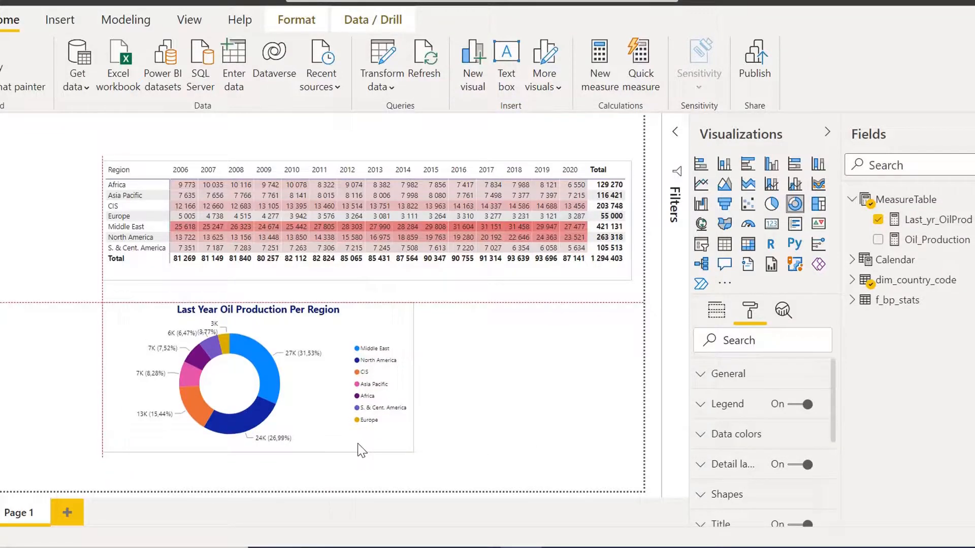
left_click(501, 431)
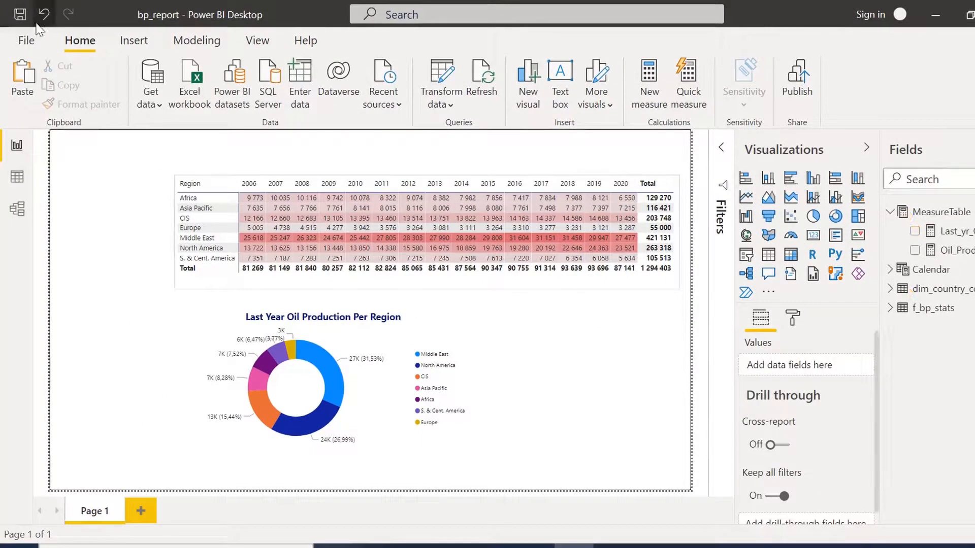
left_click(38, 22)
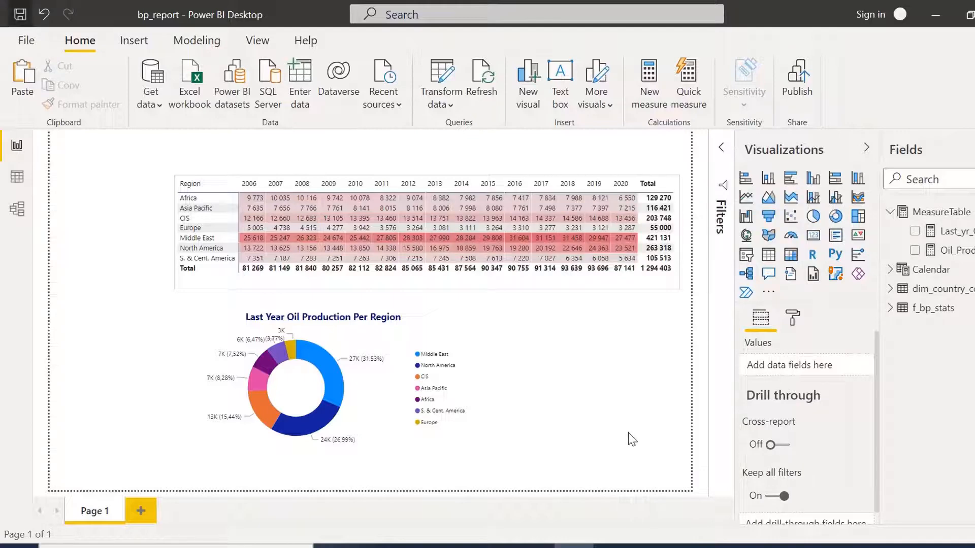
- Turn on the border of the donut chart
left_click(423, 333)
left_click(793, 319)
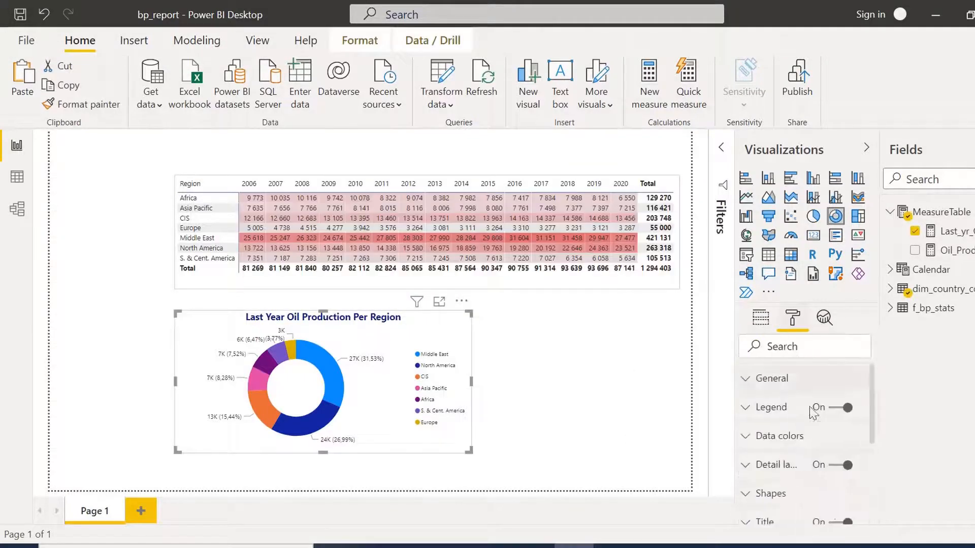
scroll(832, 447, "down", 5)
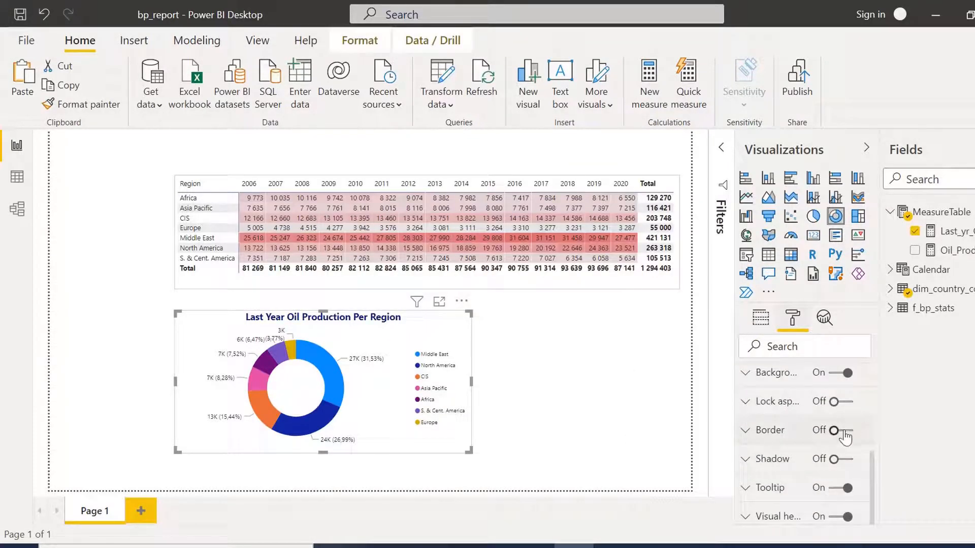
left_click(843, 430)
left_click(563, 298)
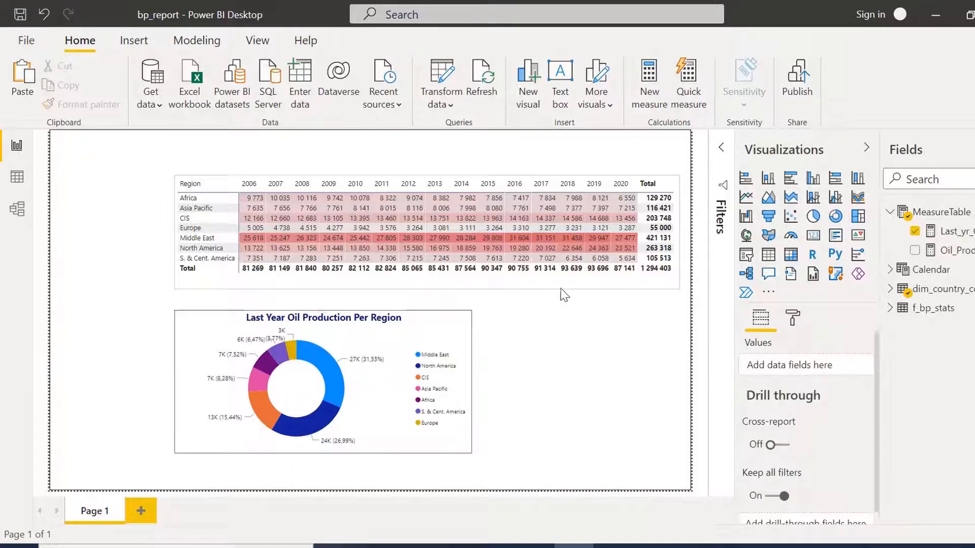
- Copy the hex code #A0A7D8 from the matrix's border color without changing it
left_click(563, 282)
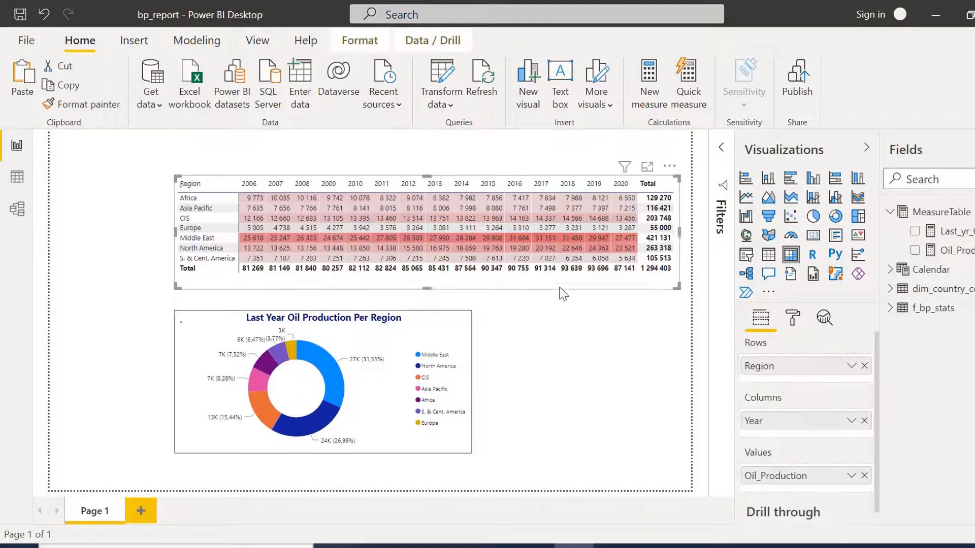
left_click(792, 320)
scroll(806, 527, "down", 5)
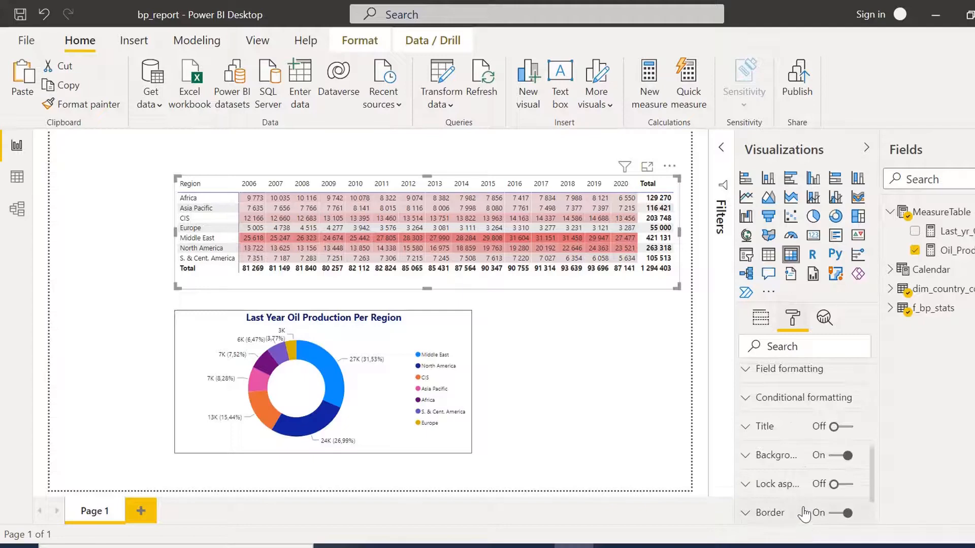
scroll(805, 514, "down", 3)
left_click(782, 432)
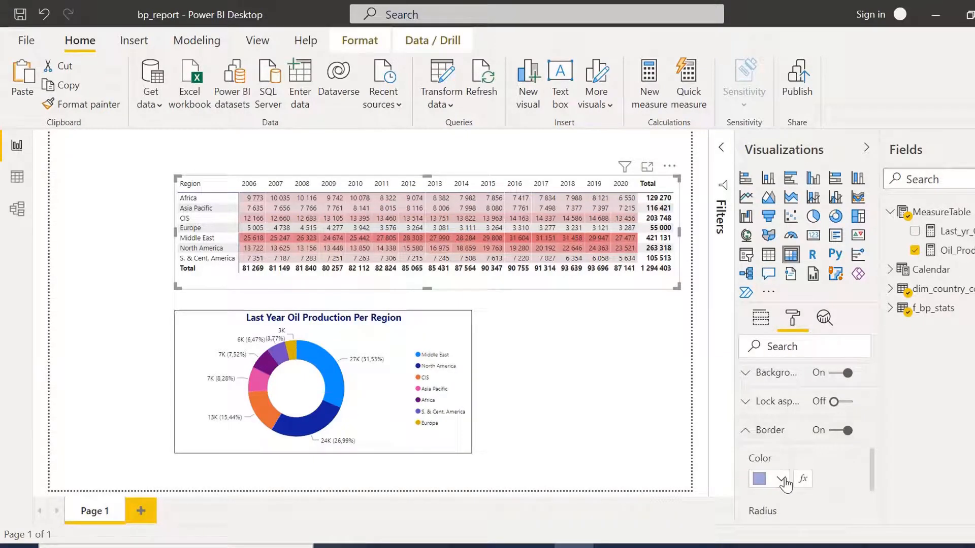
left_click(784, 483)
left_click(812, 439)
key("ctrl+c")
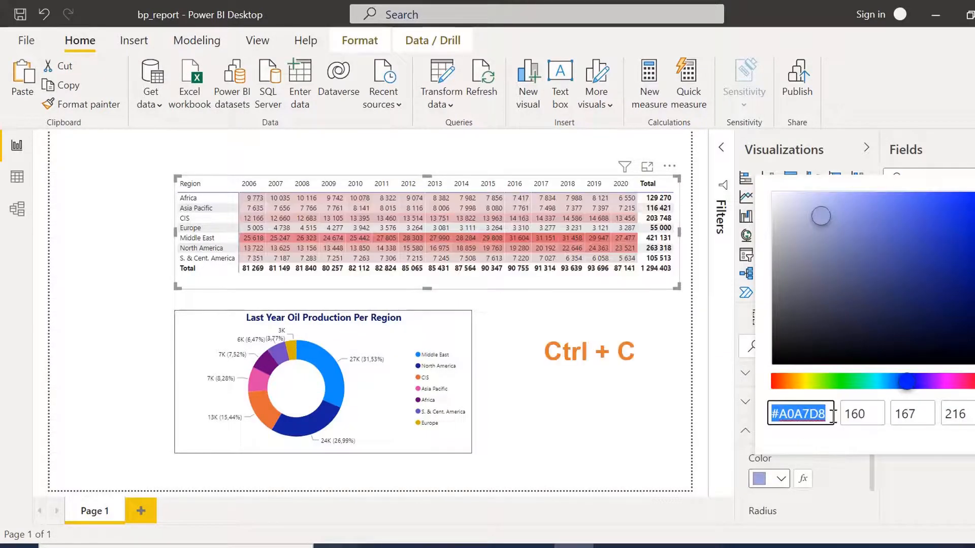
left_click(628, 443)
- Set the donut chart's border color to the copied hex code #A0A7D8
left_click(453, 338)
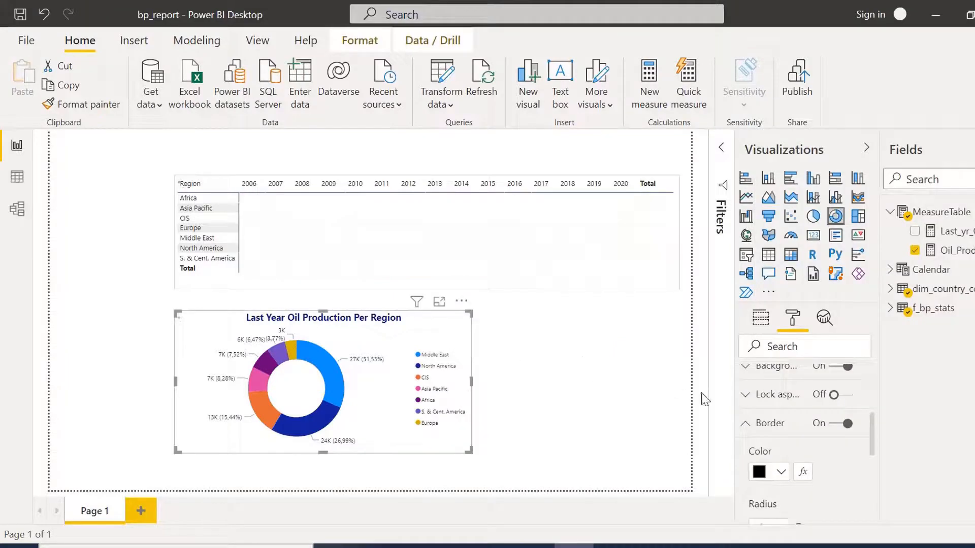
left_click(789, 480)
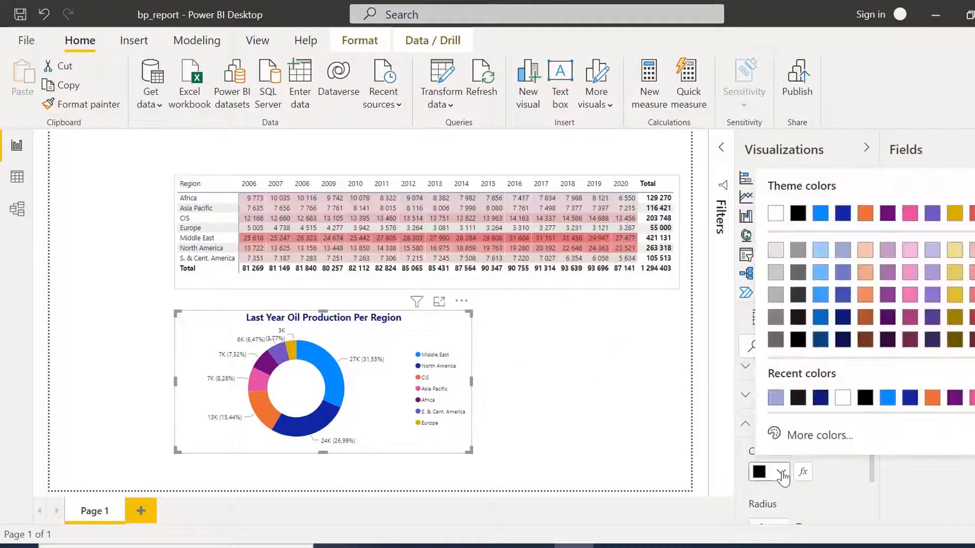
left_click(801, 435)
key("ctrl+v")
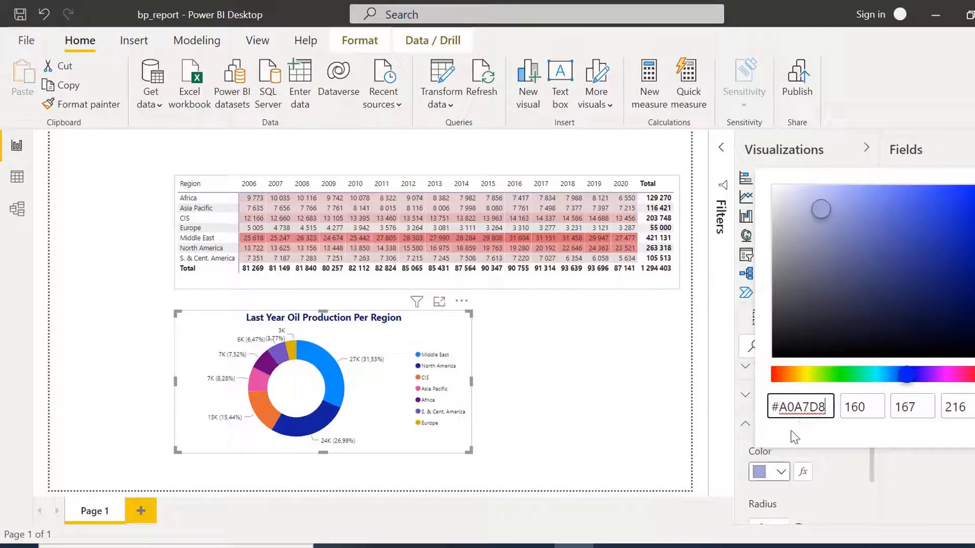
key("Return")
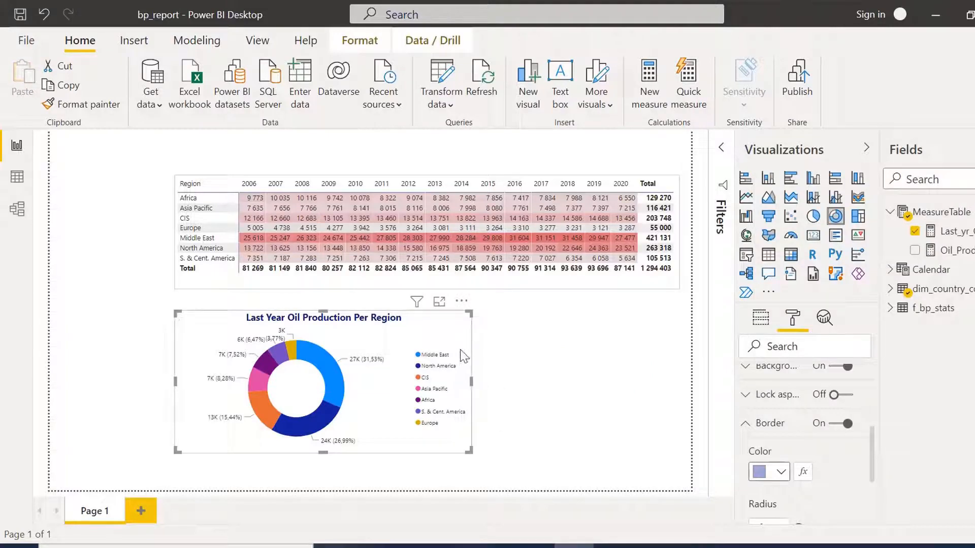
left_click(541, 395)
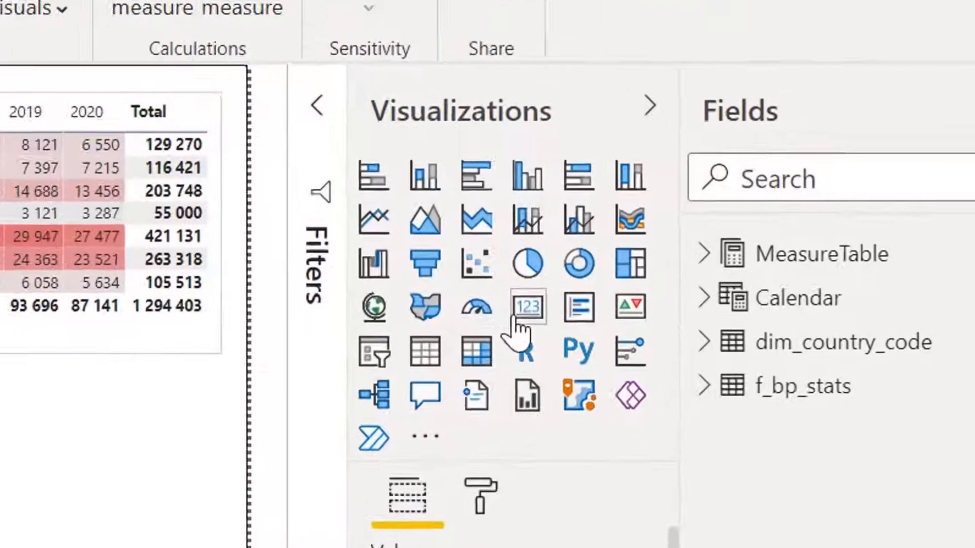
- Add a card visual beside the matrix on its left side and fill it with the Last_yr_OilProd measure
left_click(523, 311)
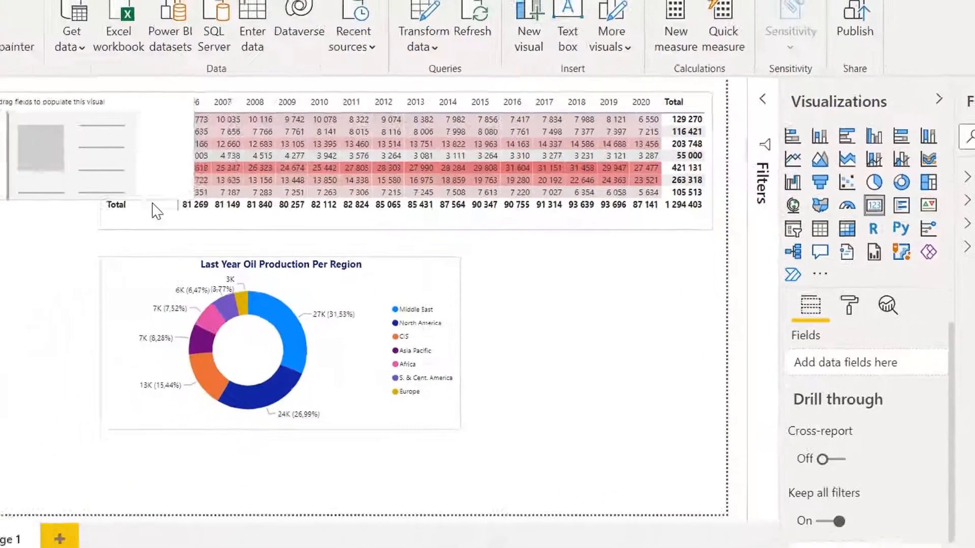
left_click_drag(156, 211, 49, 264)
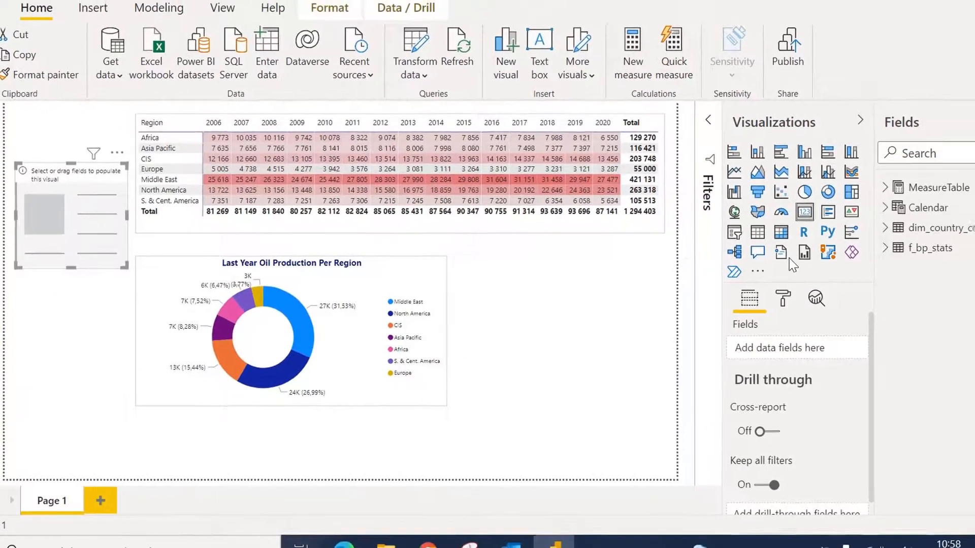
left_click(938, 187)
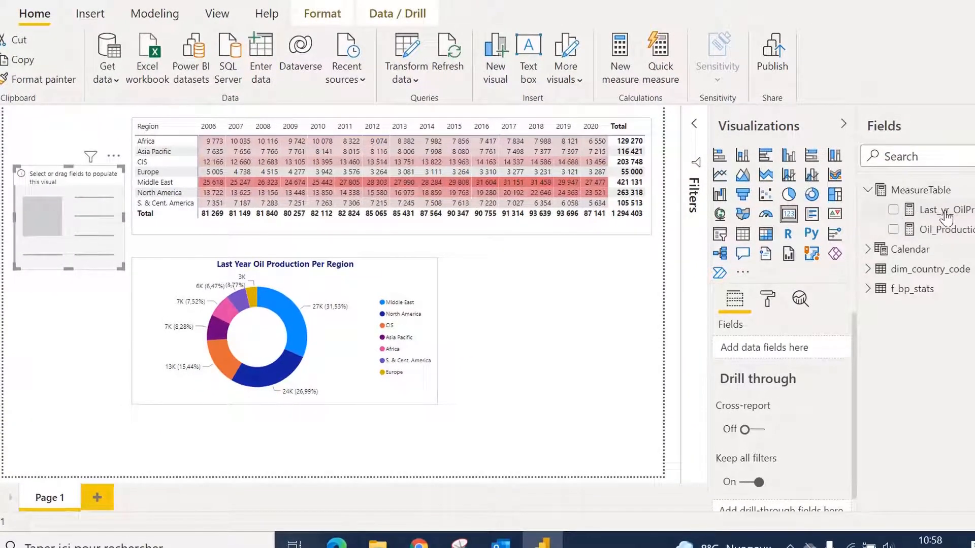
left_click_drag(945, 216, 760, 352)
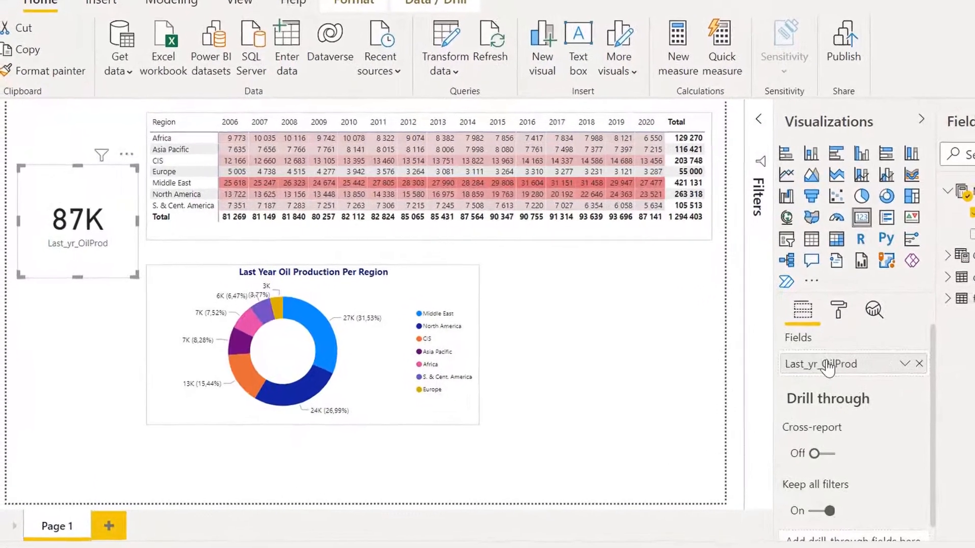
- Rename the card's field for this visual as Last Year Production
double_click(826, 365)
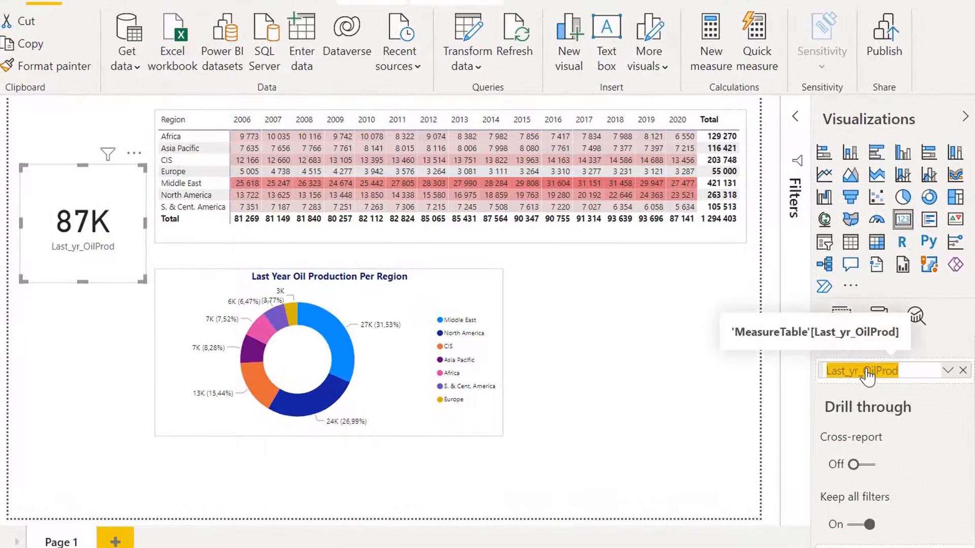
type("Last Year Prod")
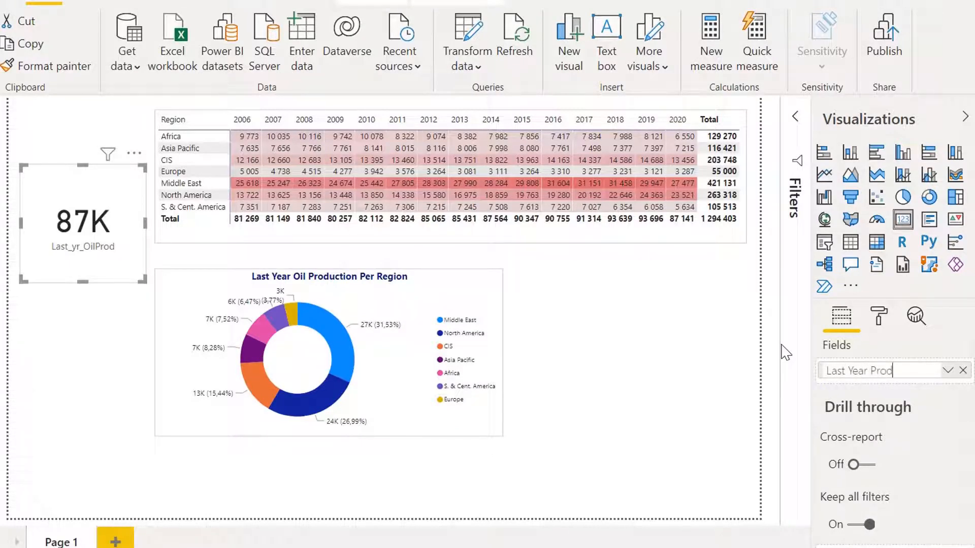
type("uction")
key("Return")
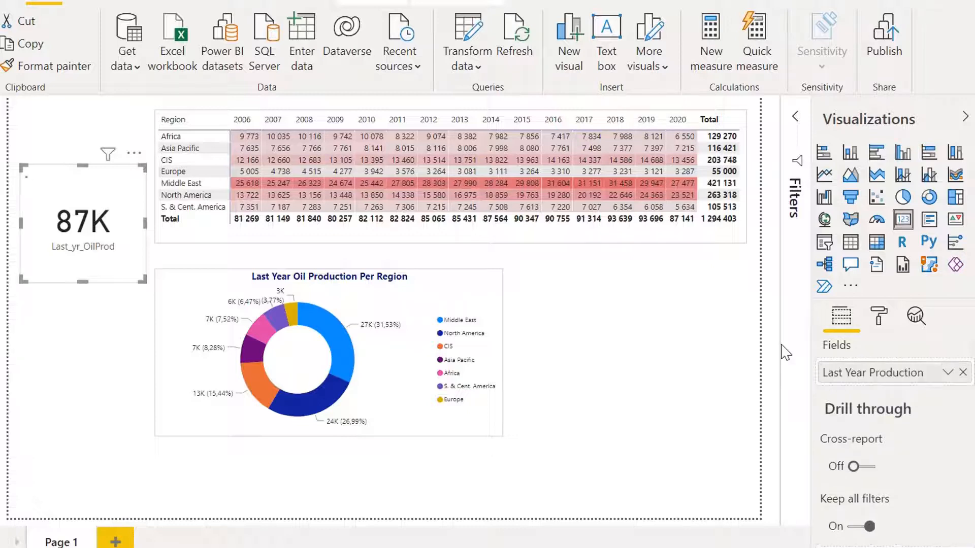
- Set the card's data label color to dark blue
left_click(879, 320)
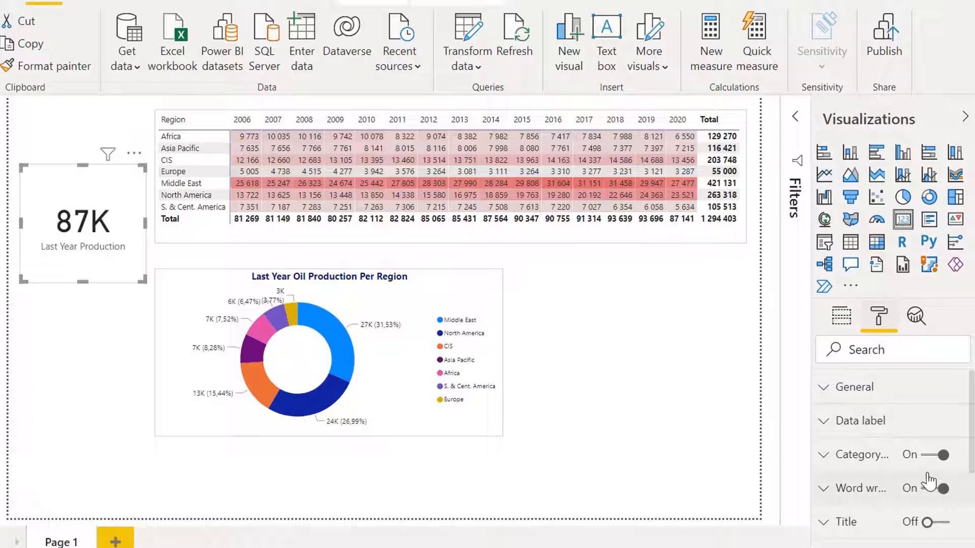
left_click(894, 430)
left_click(865, 478)
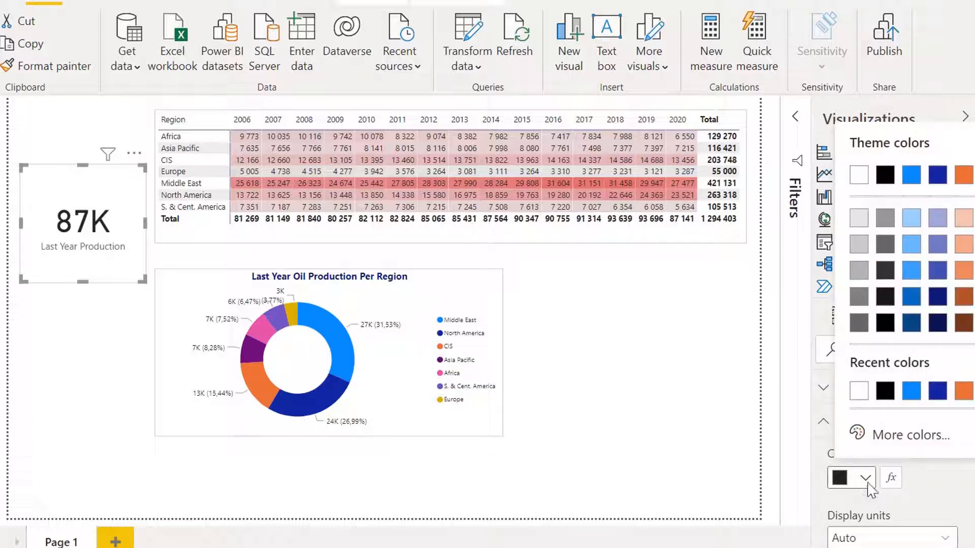
left_click(937, 306)
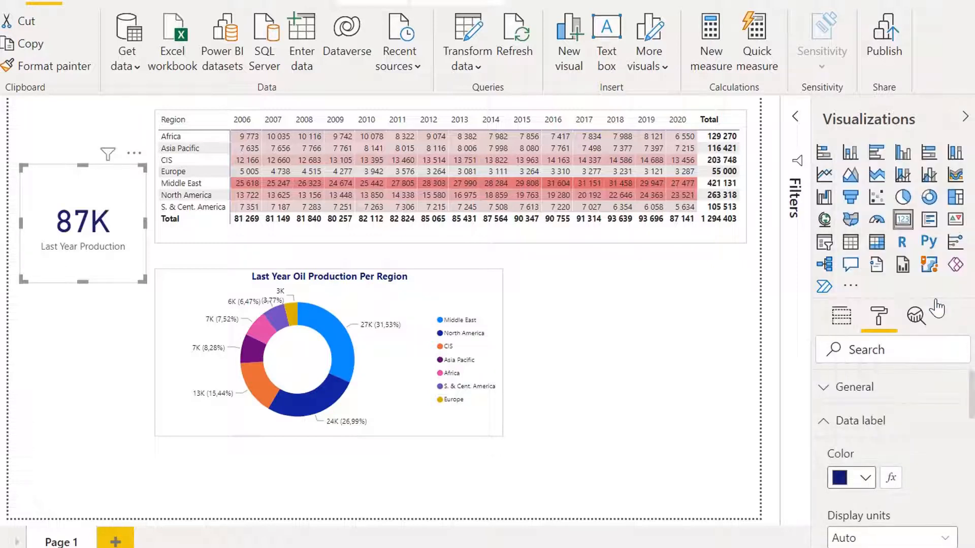
- Set the card's data label font to Arial Black at 40 pt and collapse the data label settings
scroll(919, 477, "down", 3)
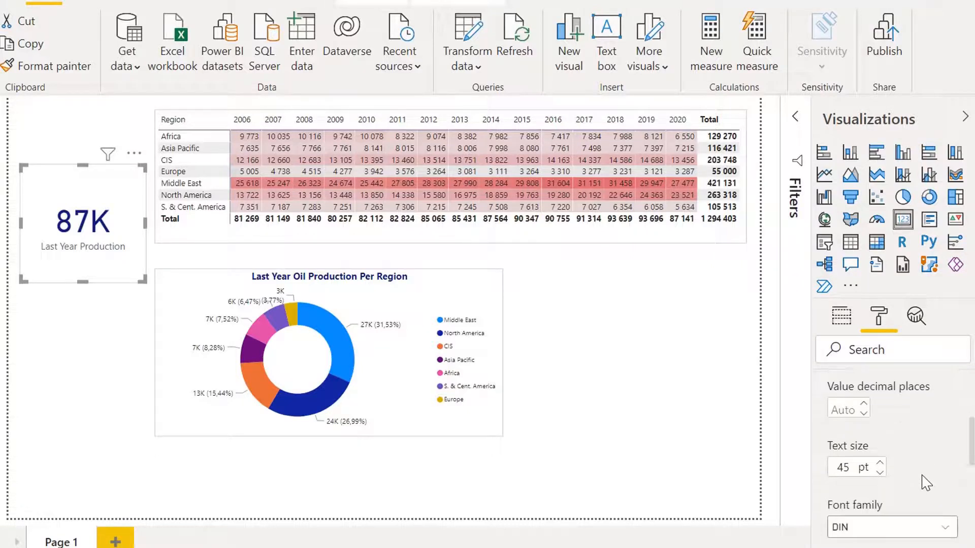
left_click(916, 531)
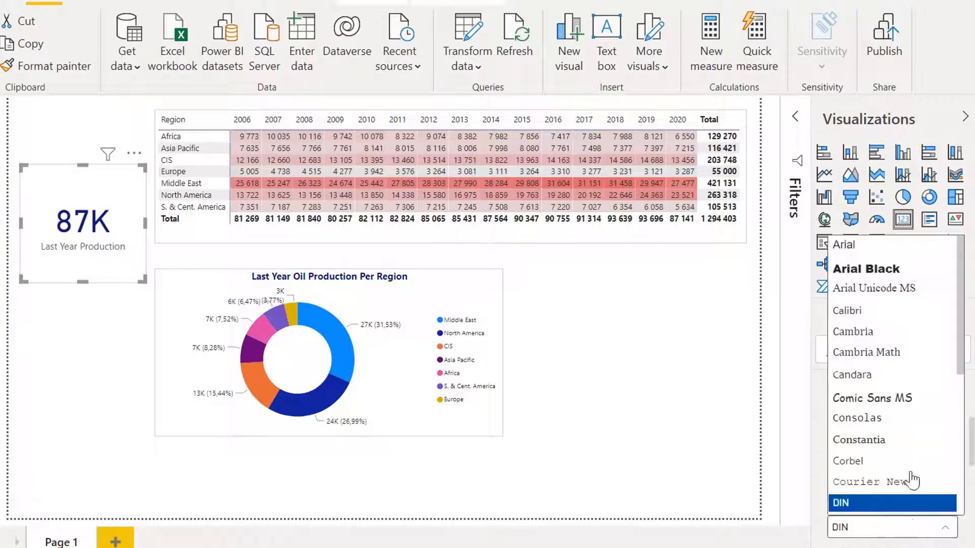
left_click(899, 272)
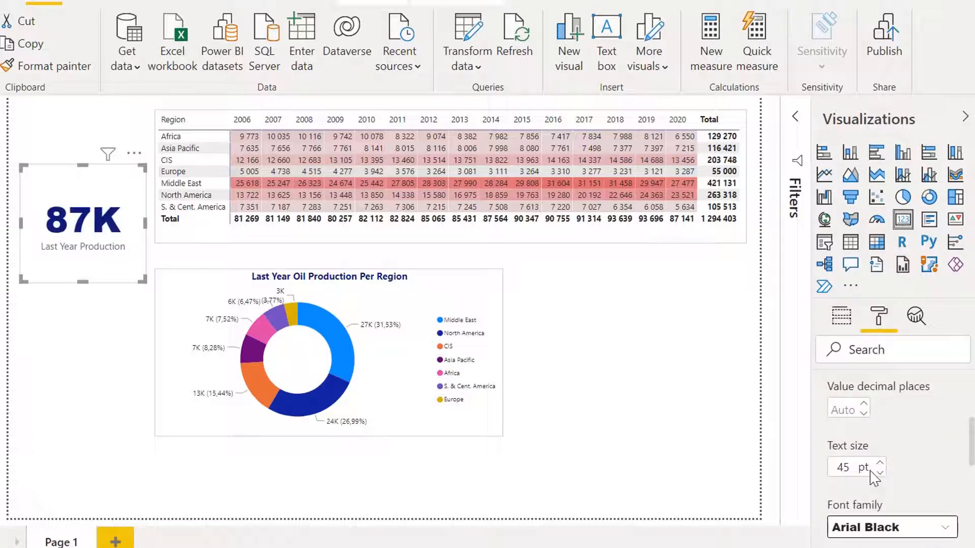
left_click(880, 472)
left_click(880, 472)
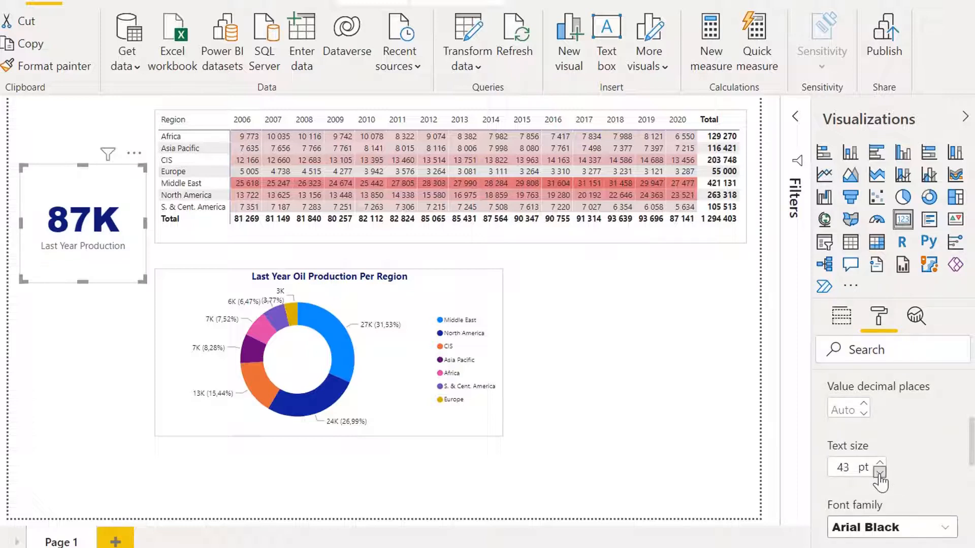
left_click(880, 472)
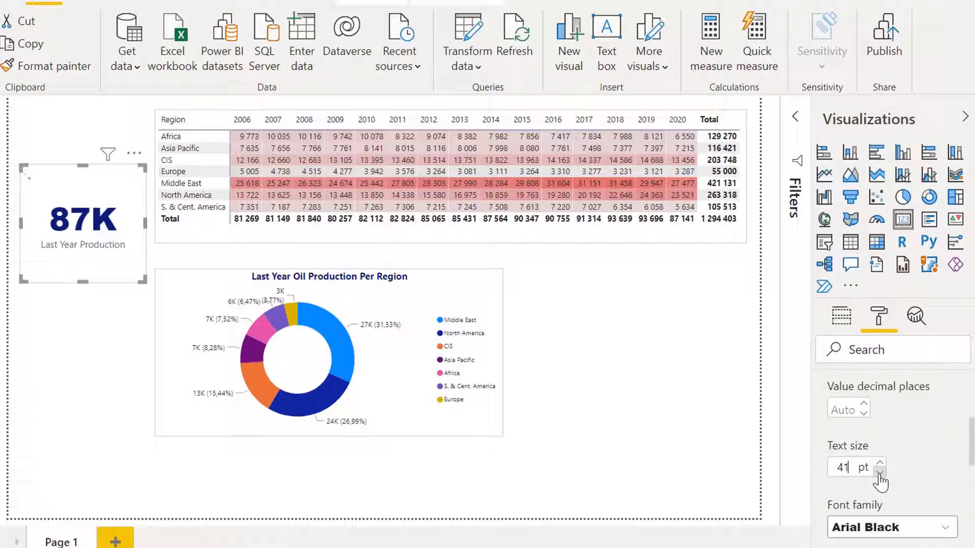
left_click(880, 473)
left_click(880, 473)
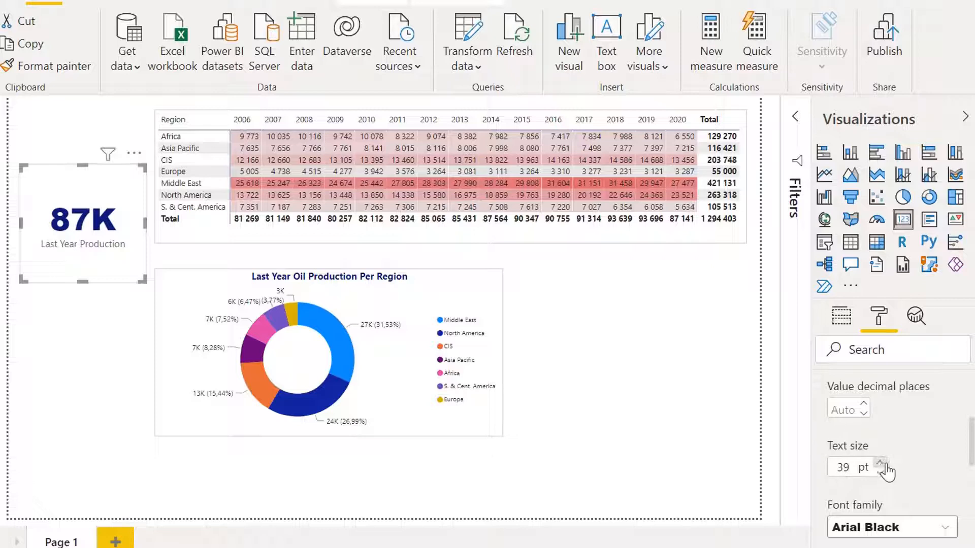
left_click(879, 463)
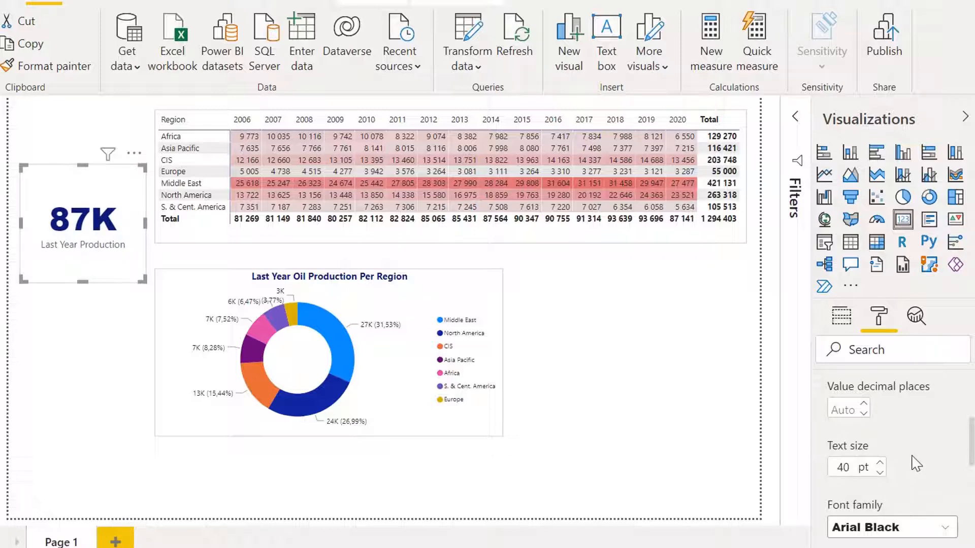
scroll(917, 463, "up", 5)
left_click(863, 422)
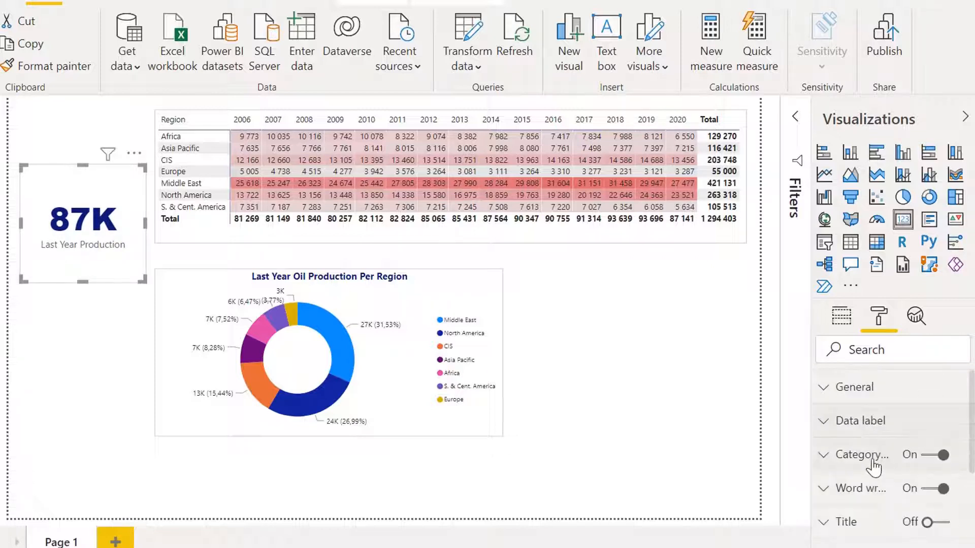
- Set the card's category label color to a medium-dark blue
left_click(873, 464)
scroll(873, 463, "down", 2)
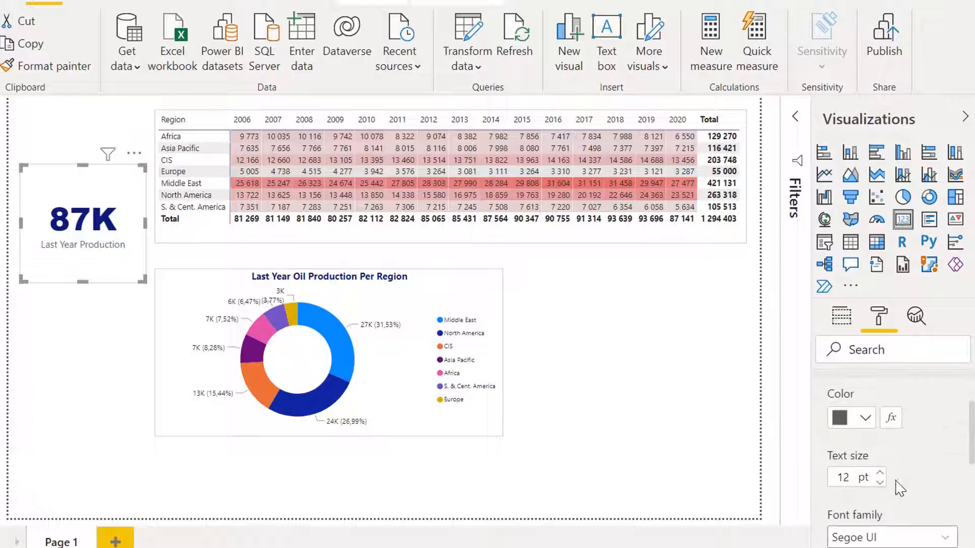
left_click(865, 418)
left_click(909, 238)
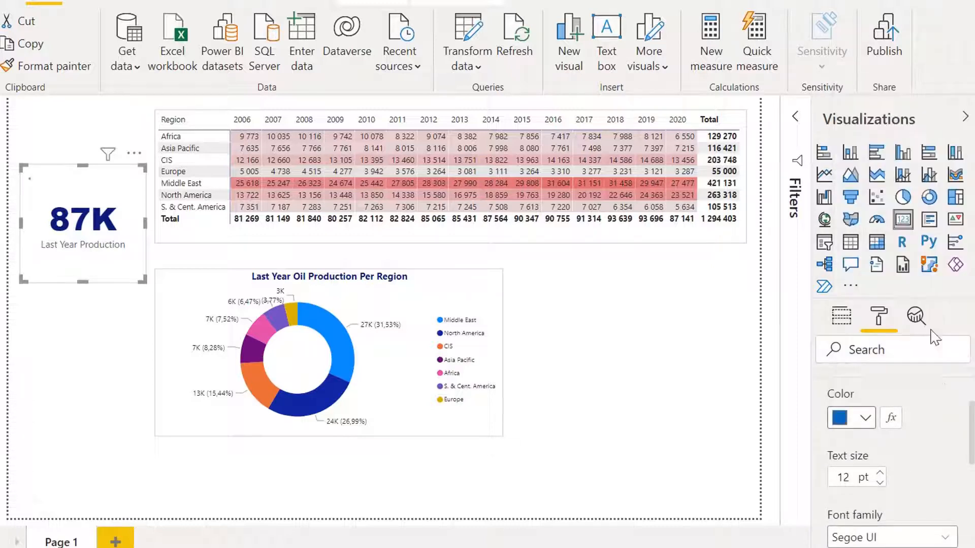
- Set the card's category label font to Segoe UI Semibold at 11 pt
left_click(889, 537)
scroll(915, 385, "down", 5)
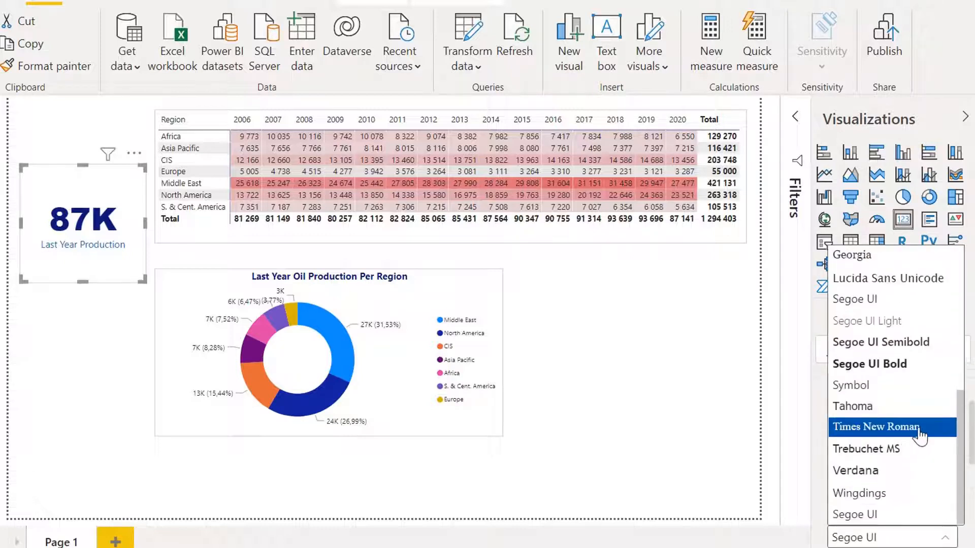
left_click(882, 343)
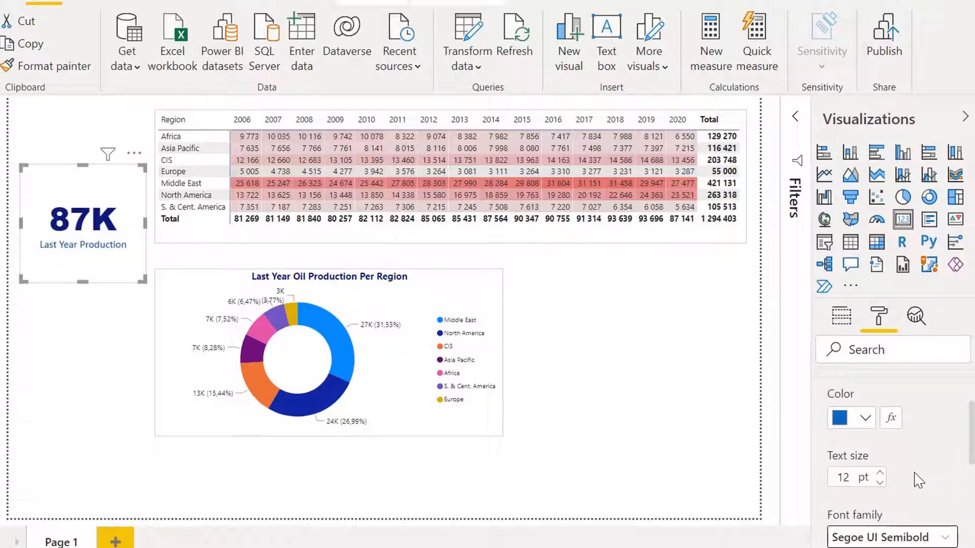
left_click(880, 483)
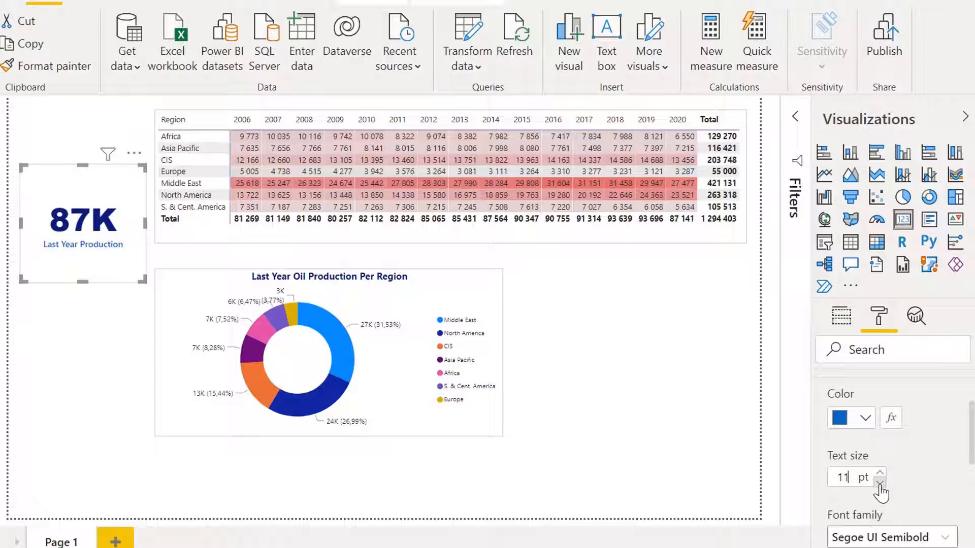
scroll(915, 455, "up", 3)
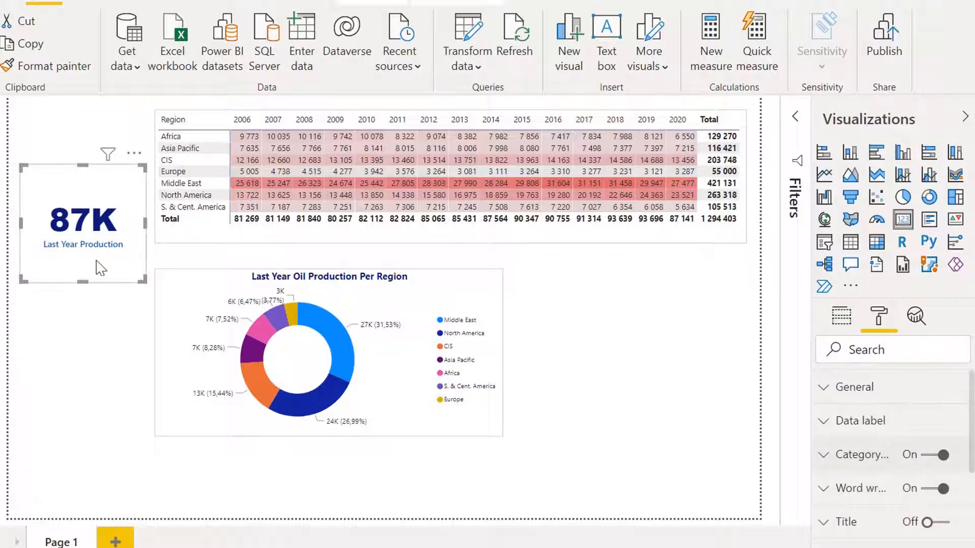
- Move the card slightly down and reposition the donut chart lower and further left on the page
left_click_drag(102, 270, 99, 283)
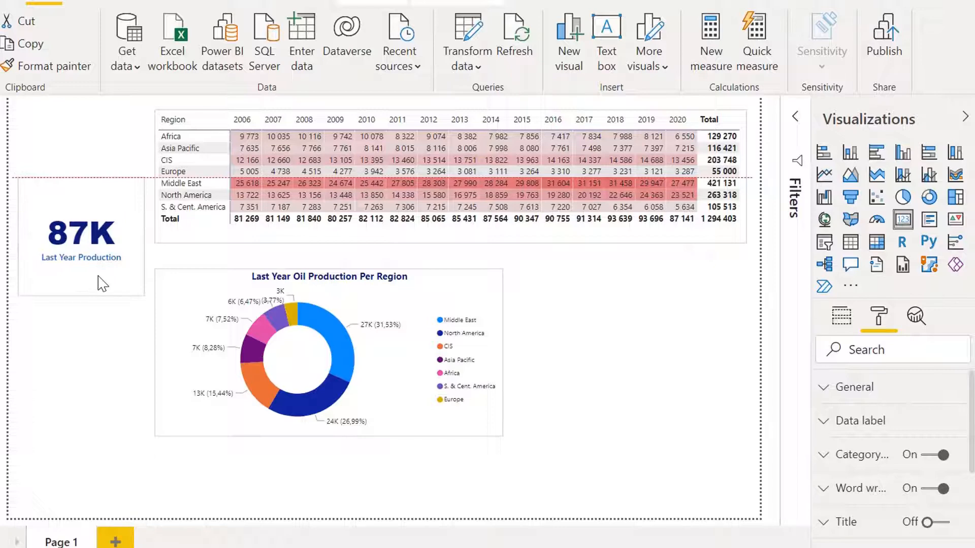
left_click(676, 413)
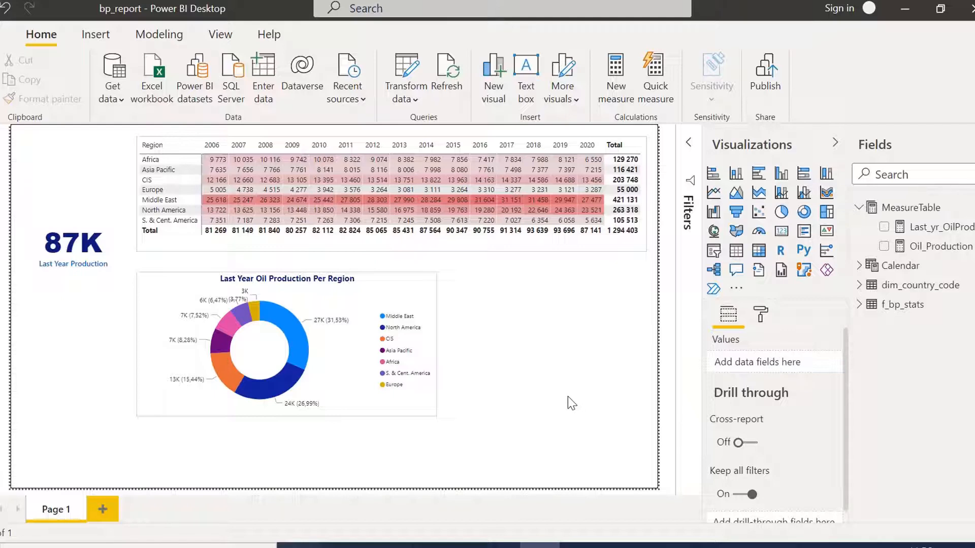
left_click_drag(411, 304, 299, 354)
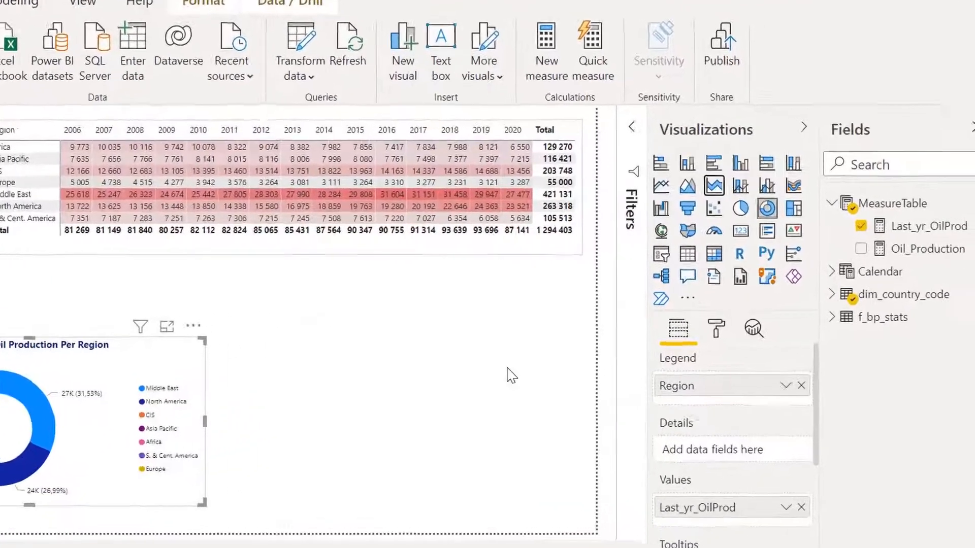
- Add a stacked area chart beside the donut and use the Oil_Production measure as its values
left_click(607, 338)
left_click(632, 173)
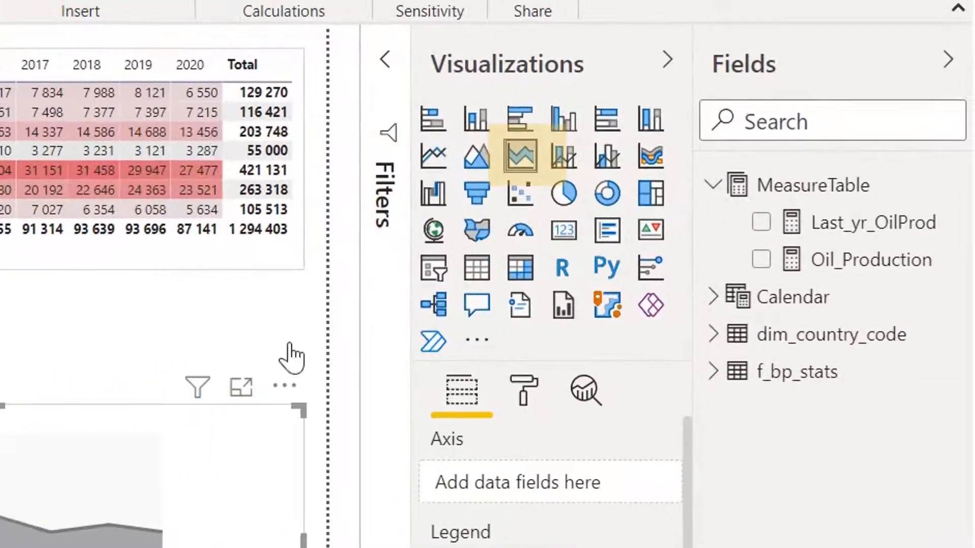
left_click_drag(873, 258, 706, 487)
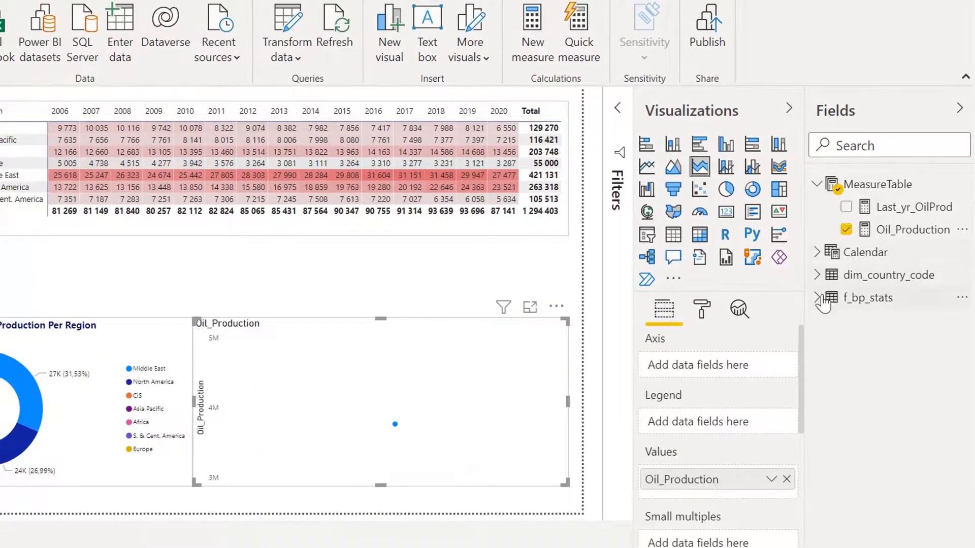
- Put Year from f_bp_stats on the area chart's axis and collapse that table's field list
left_click(816, 299)
scroll(888, 485, "down", 3)
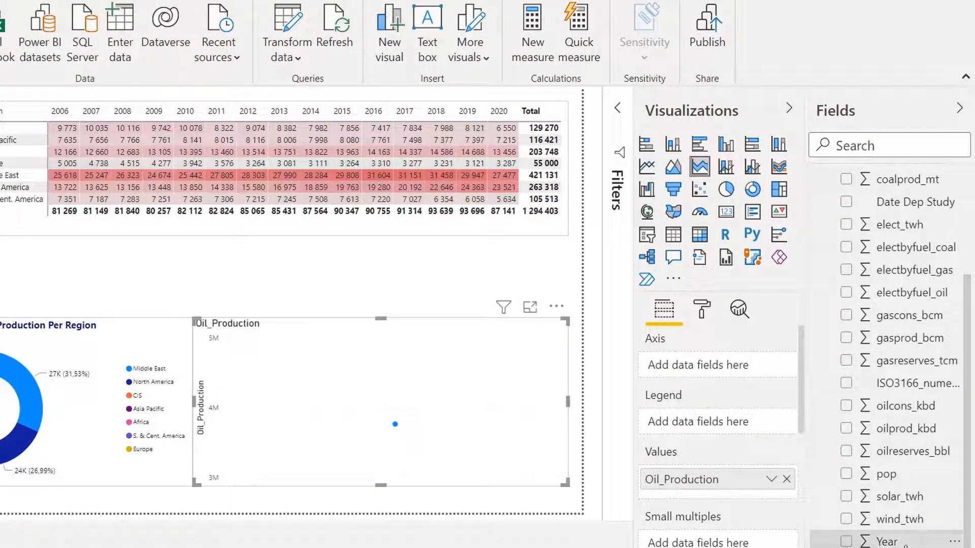
left_click_drag(886, 541, 701, 367)
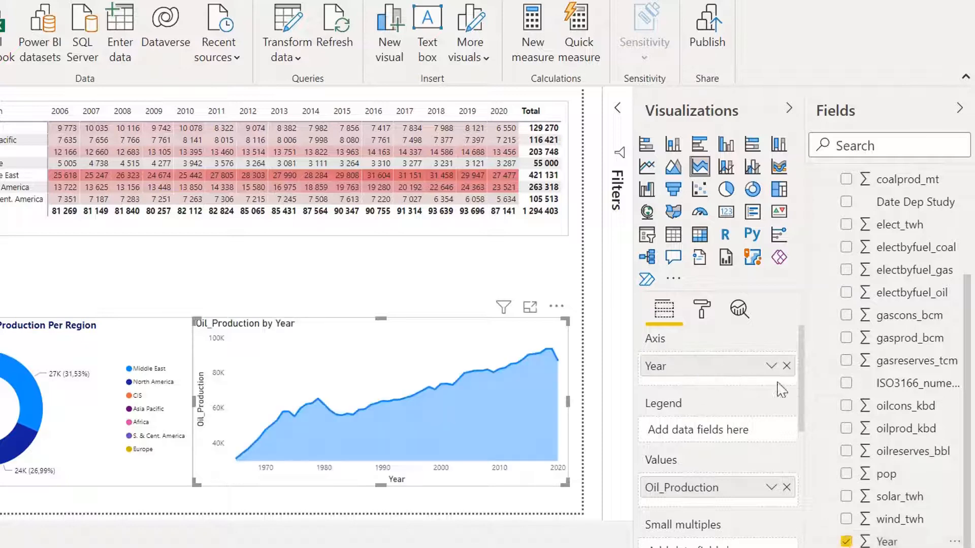
scroll(863, 284, "up", 3)
left_click(832, 304)
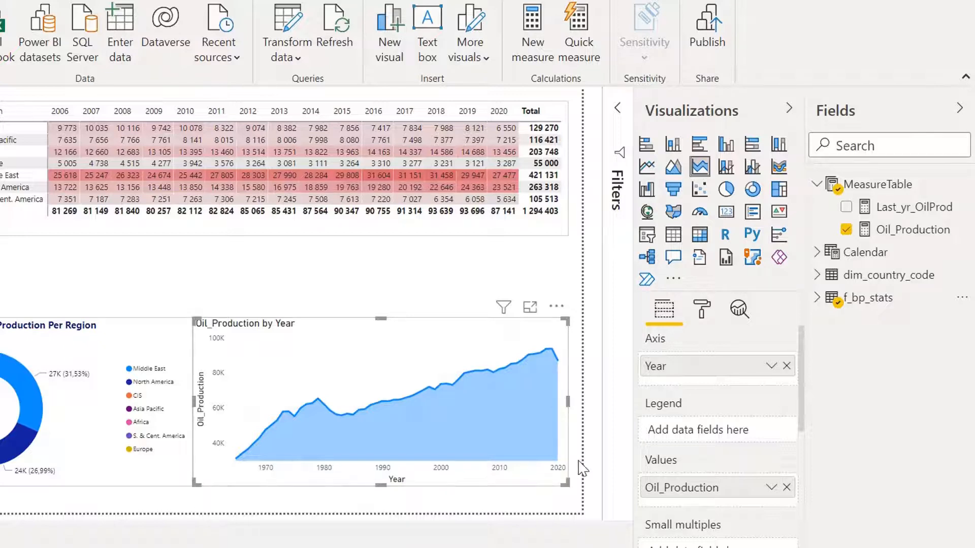
- Split the area chart by Region from dim_country_code, using it as the legend
left_click(817, 184)
left_click(821, 230)
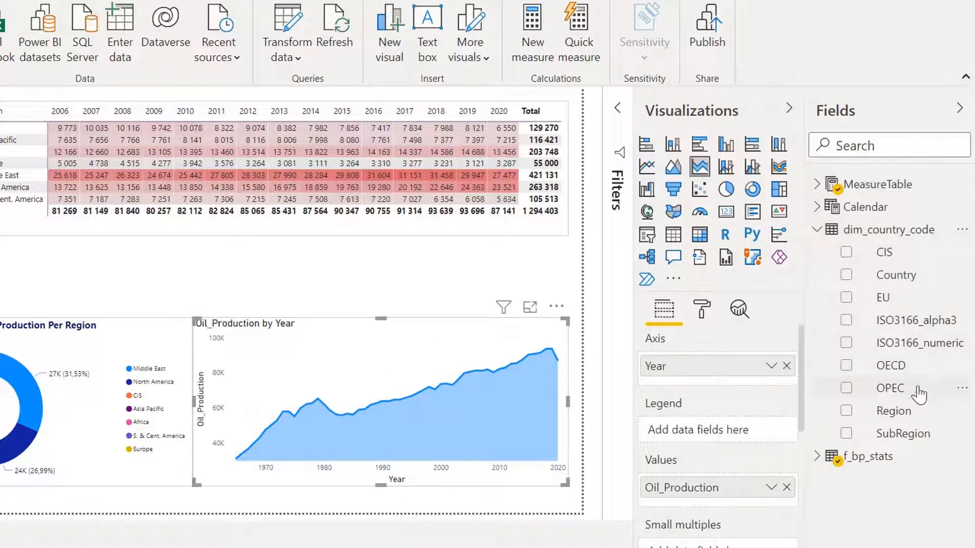
left_click_drag(891, 412, 686, 422)
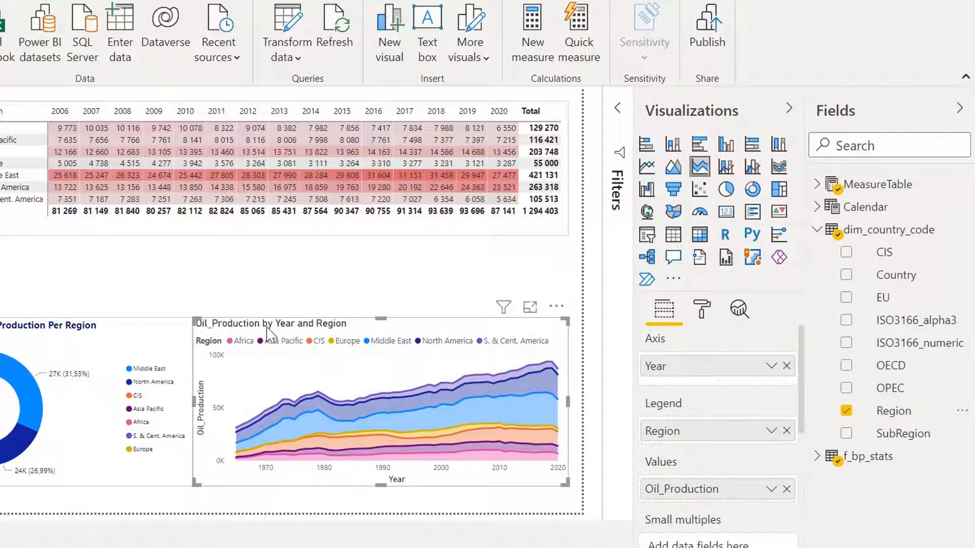
- Set the area chart's legend position to Right
left_click(702, 308)
left_click(675, 412)
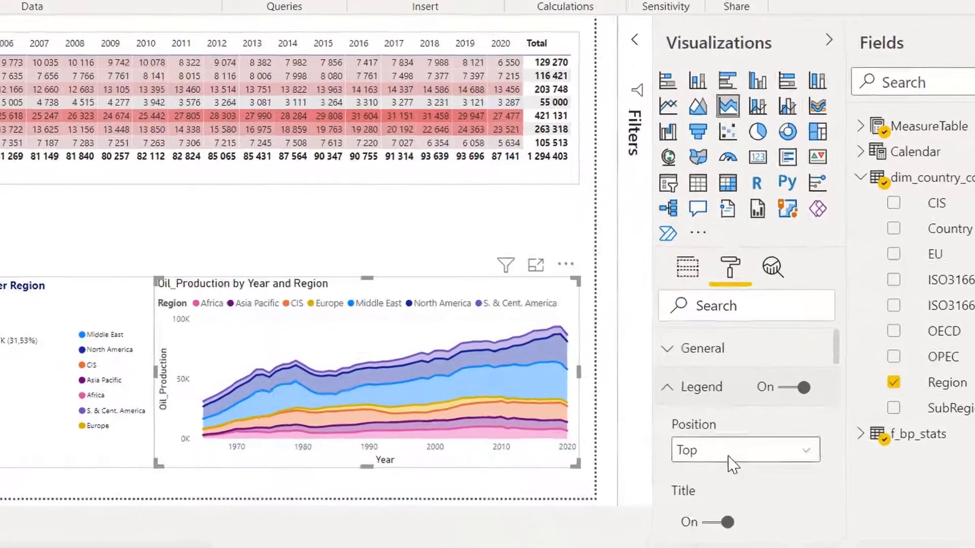
left_click(696, 479)
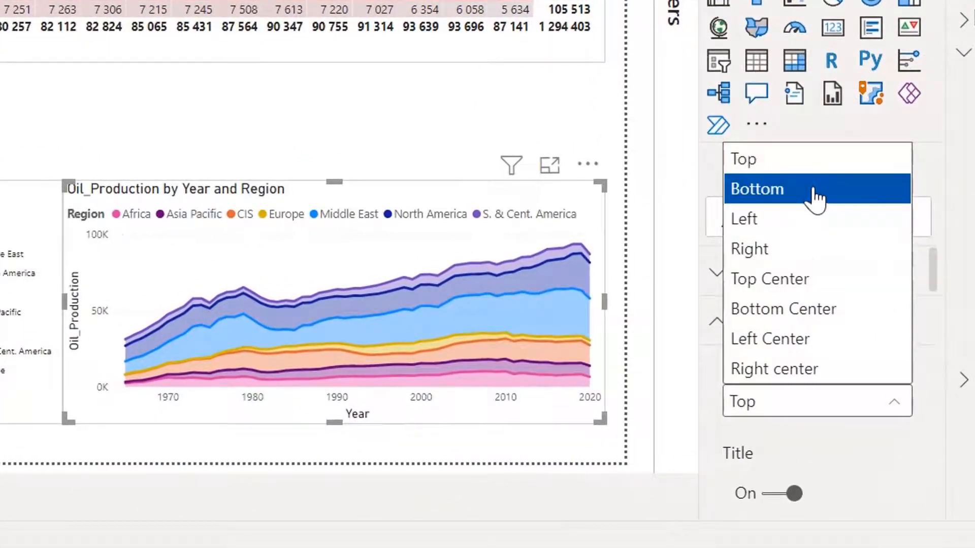
left_click(816, 224)
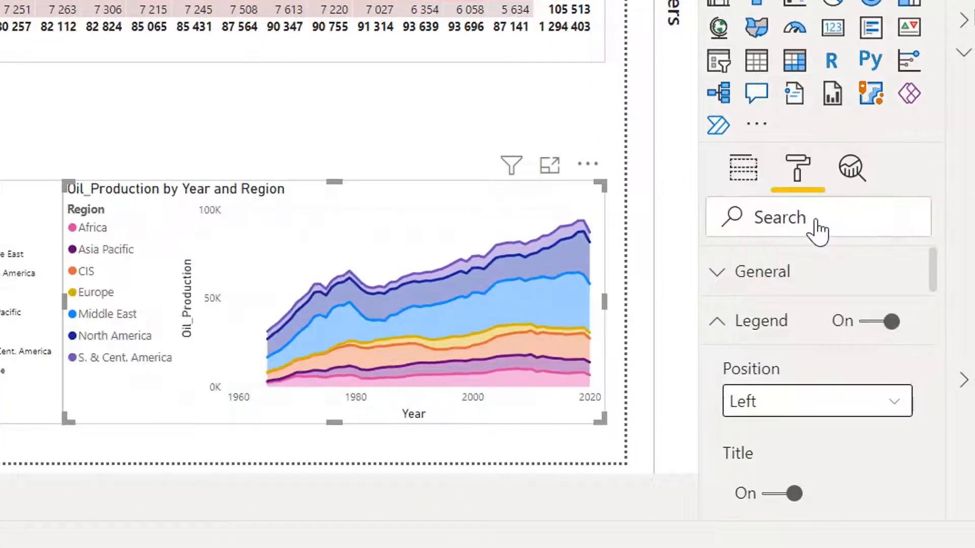
left_click(815, 401)
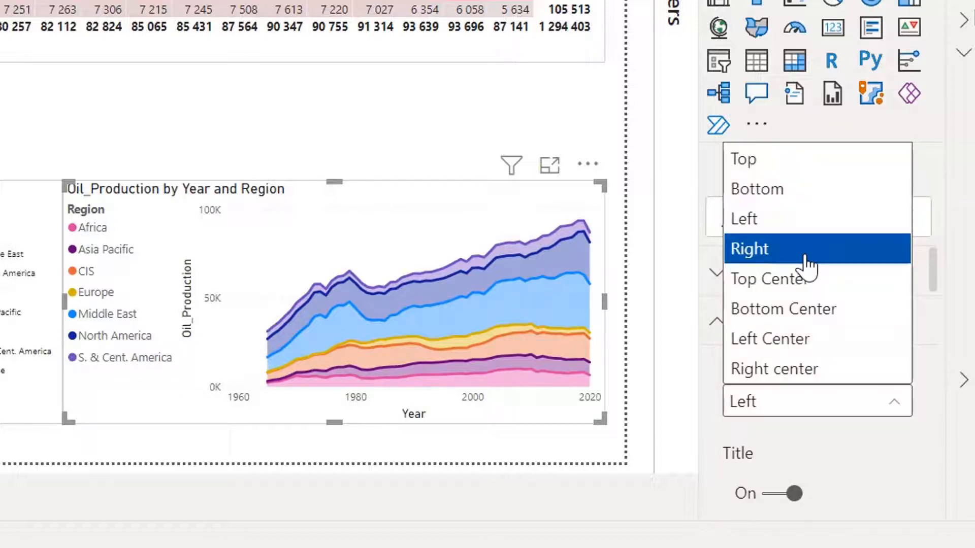
left_click(806, 249)
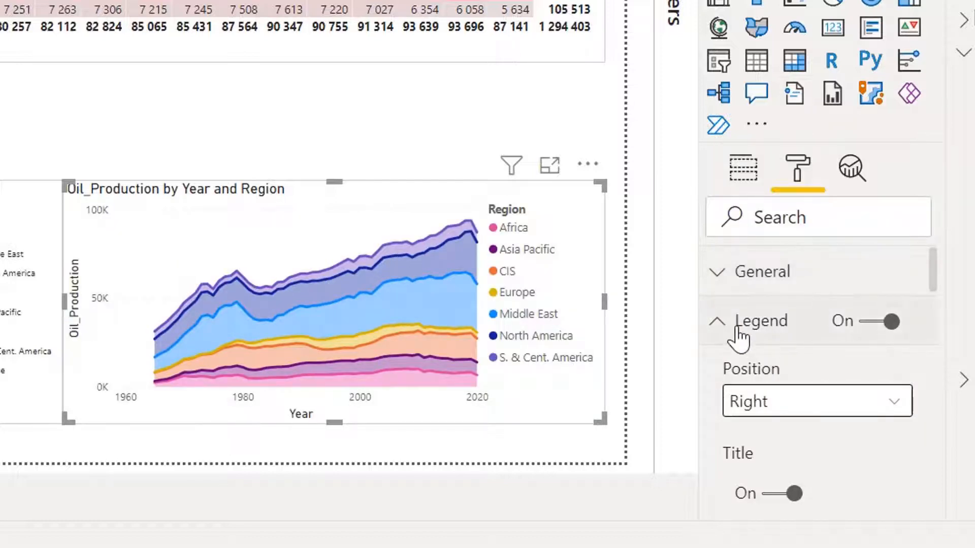
- Turn off the area chart's legend title and reduce the legend text size to 8 pt
left_click(773, 500)
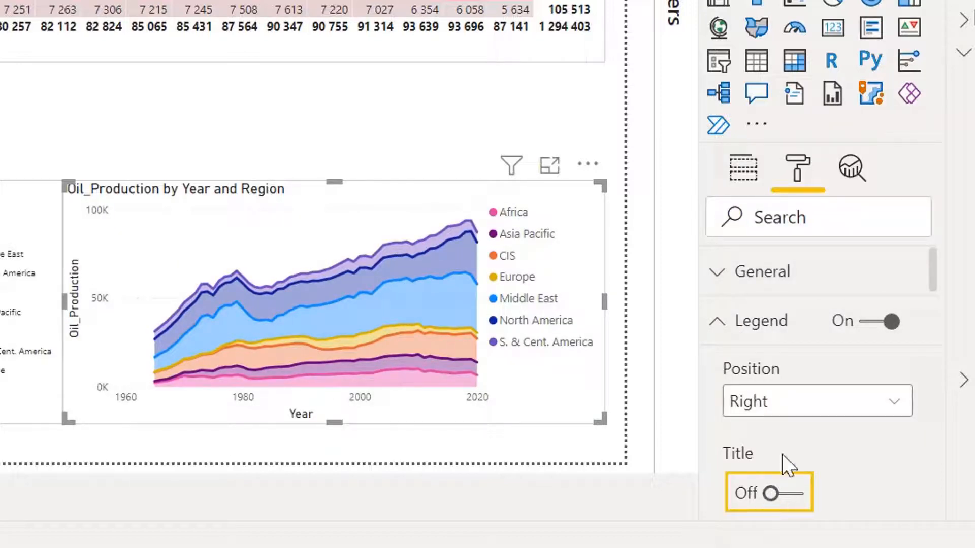
left_click(751, 325)
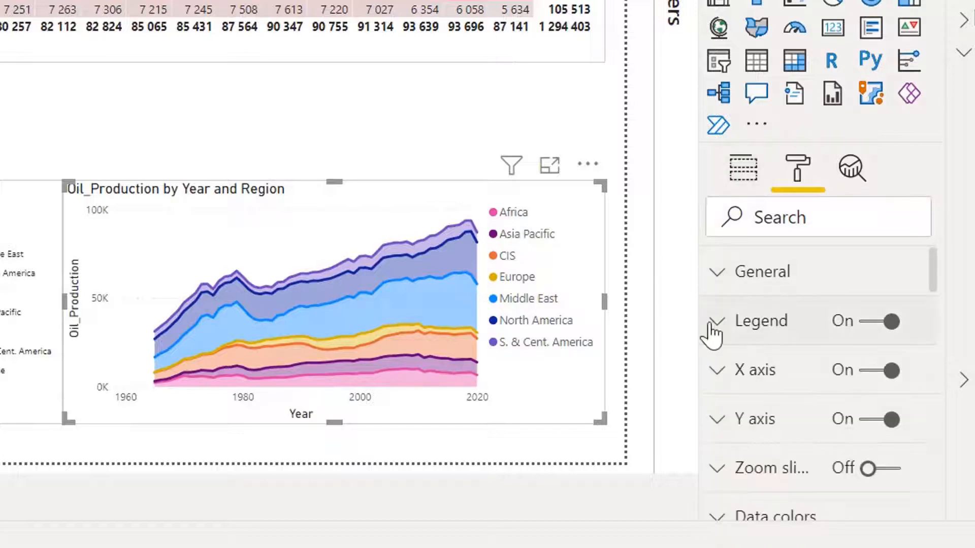
left_click(756, 331)
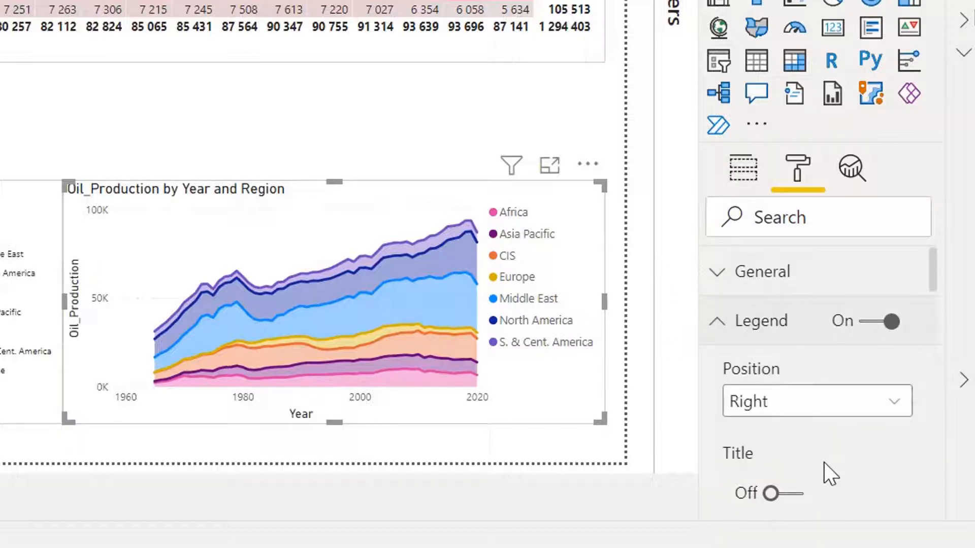
scroll(823, 474, "down", 4)
scroll(812, 401, "down", 5)
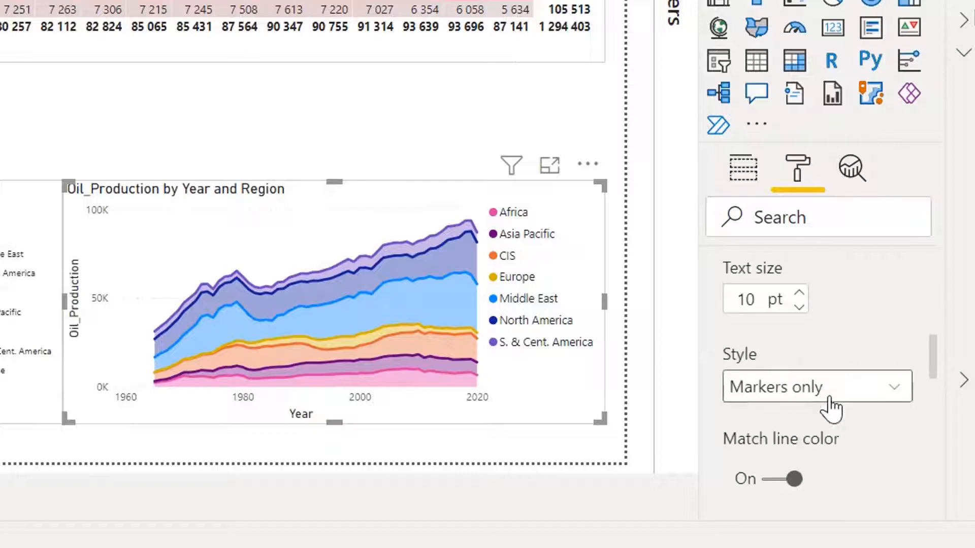
double_click(797, 304)
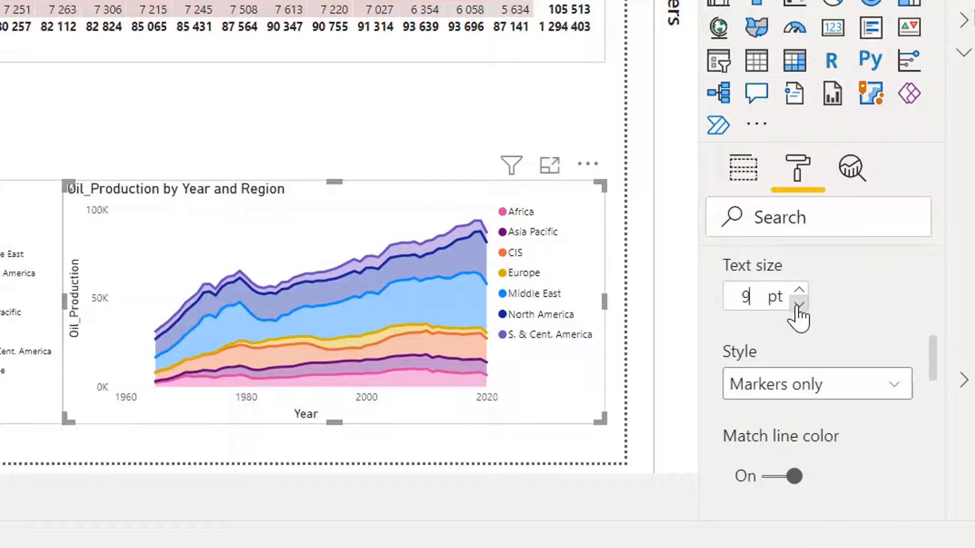
left_click(798, 304)
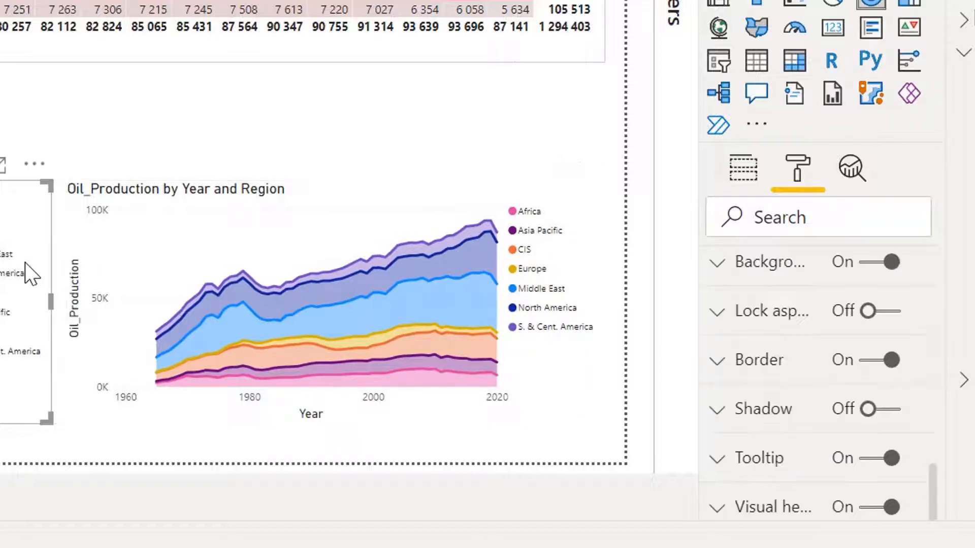
- Shift the donut chart slightly left and widen the area chart's left side toward it
left_click_drag(25, 262, 18, 262)
left_click(70, 299)
left_click_drag(66, 301, 56, 300)
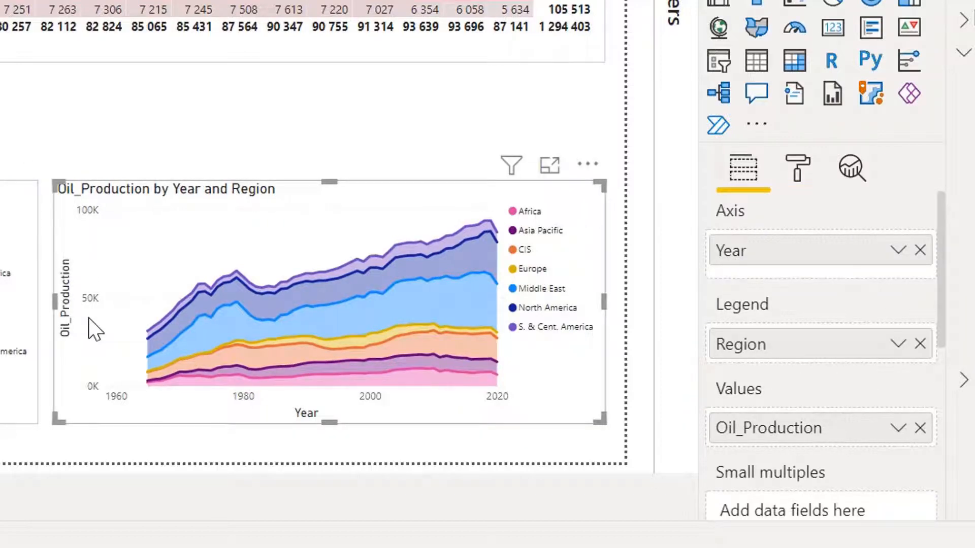
- Turn off the area chart's Y axis title and collapse the Y axis settings
left_click(797, 175)
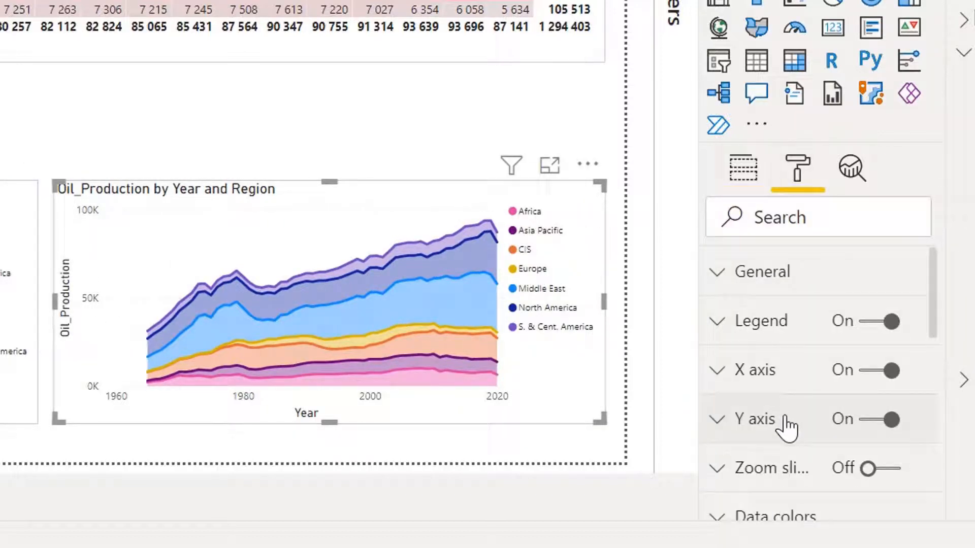
left_click(785, 419)
scroll(800, 404, "down", 5)
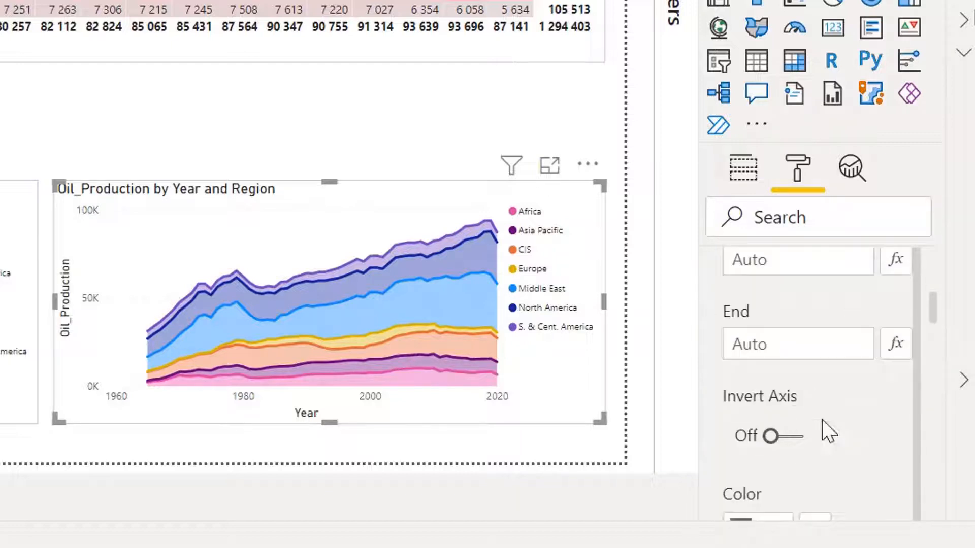
scroll(829, 432, "down", 3)
scroll(782, 492, "down", 3)
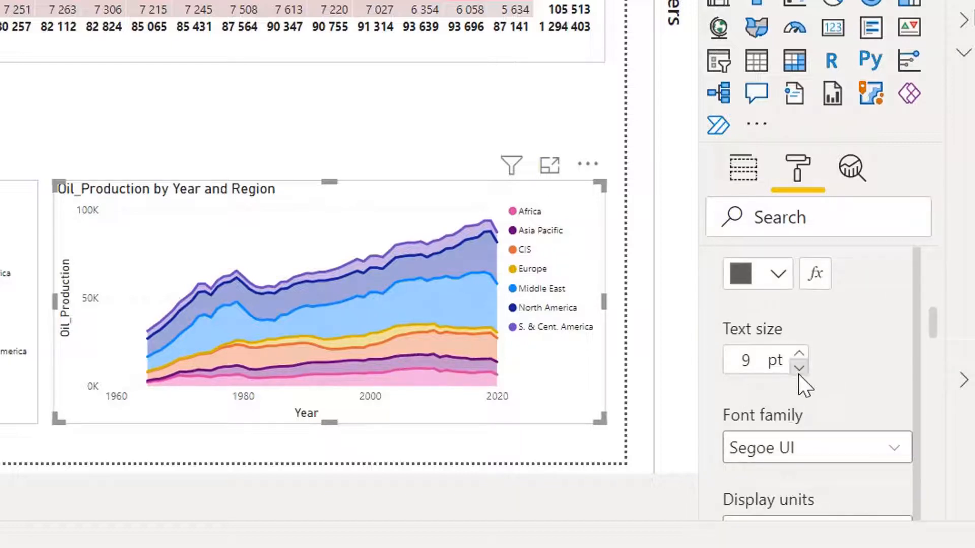
scroll(842, 487, "down", 6)
left_click(795, 313)
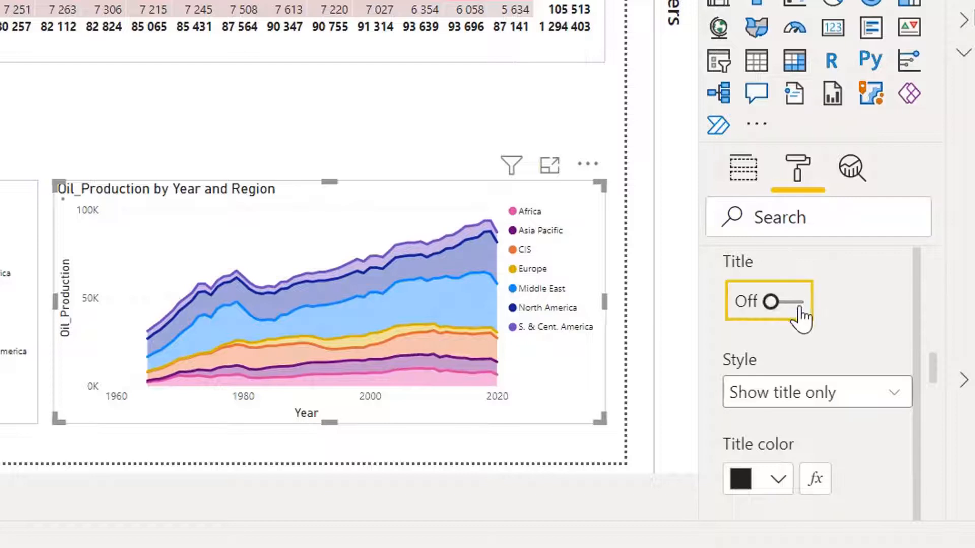
scroll(833, 348, "up", 12)
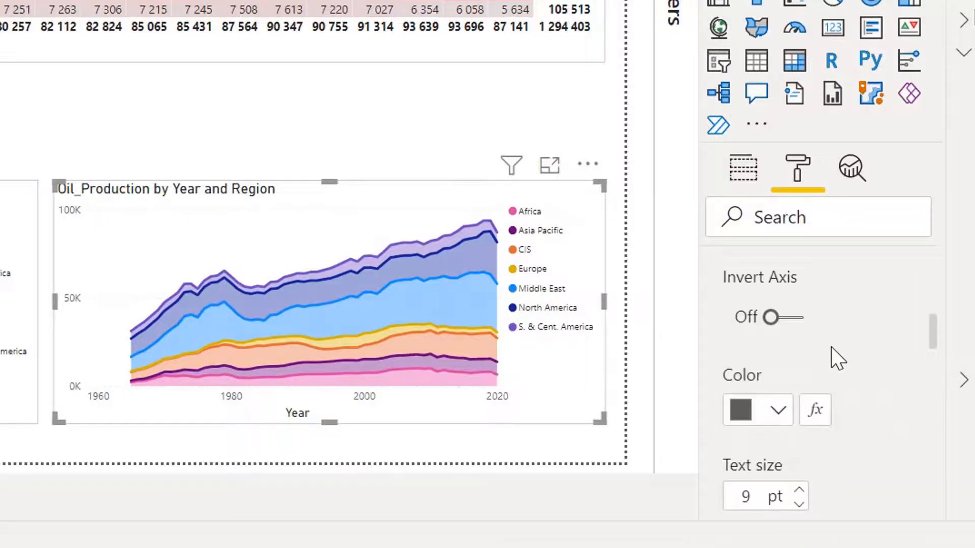
scroll(837, 358, "up", 8)
left_click(733, 421)
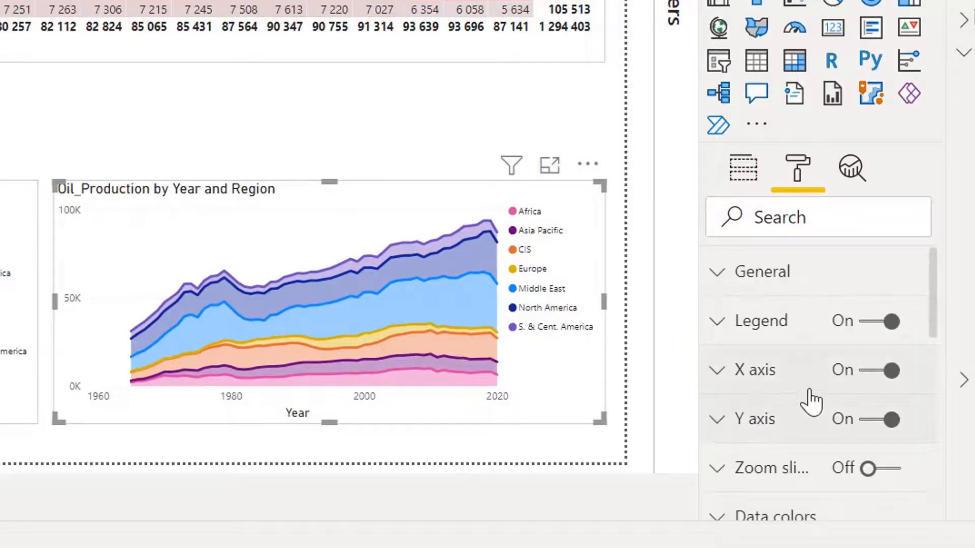
scroll(825, 409, "down", 5)
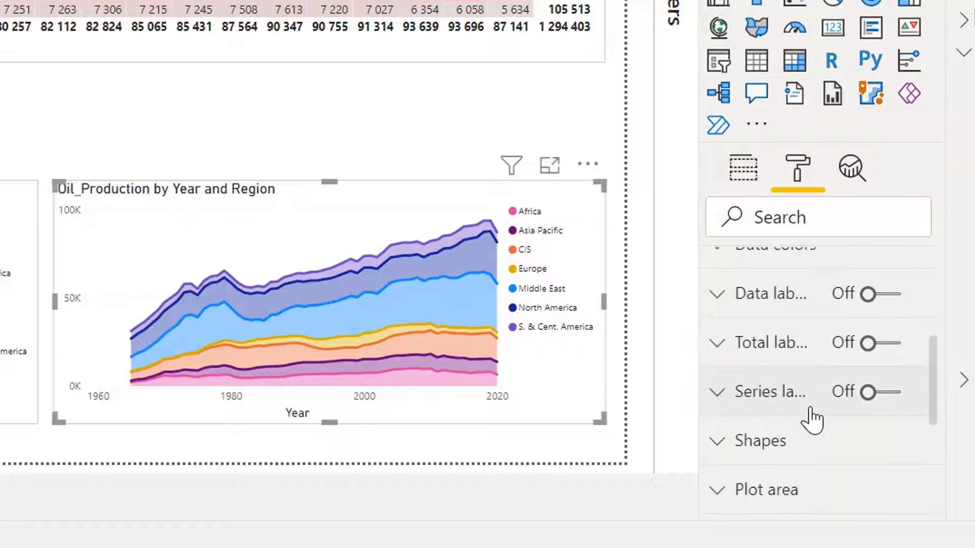
scroll(808, 330, "up", 5)
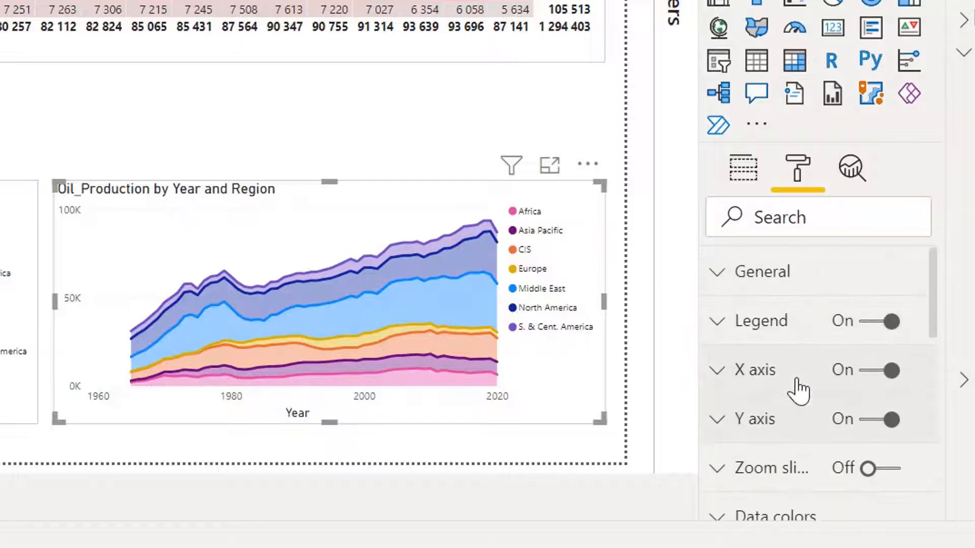
scroll(790, 354, "down", 5)
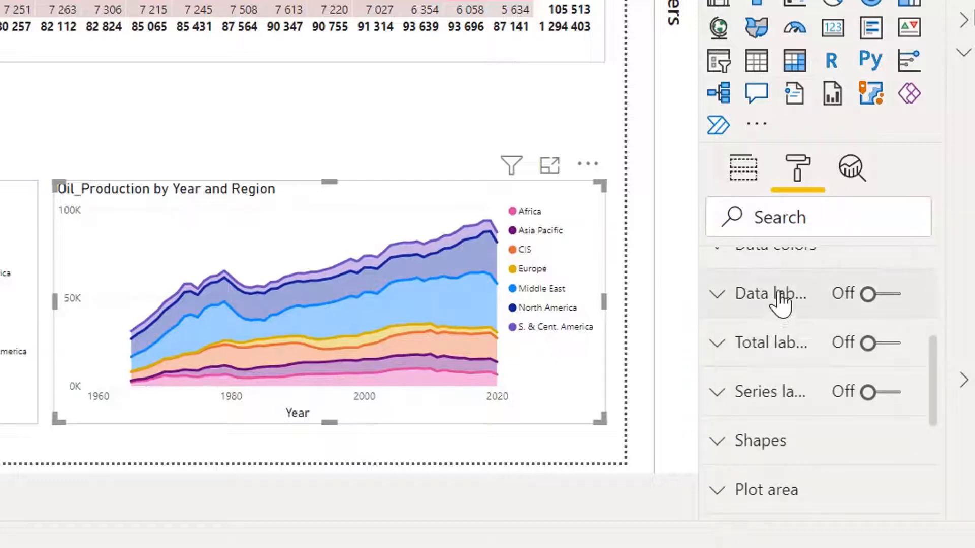
- Change the area chart's title text to "Oil Production by Year and Region", replacing the underscore with a space
scroll(787, 358, "up", 3)
scroll(787, 330, "down", 8)
left_click(780, 274)
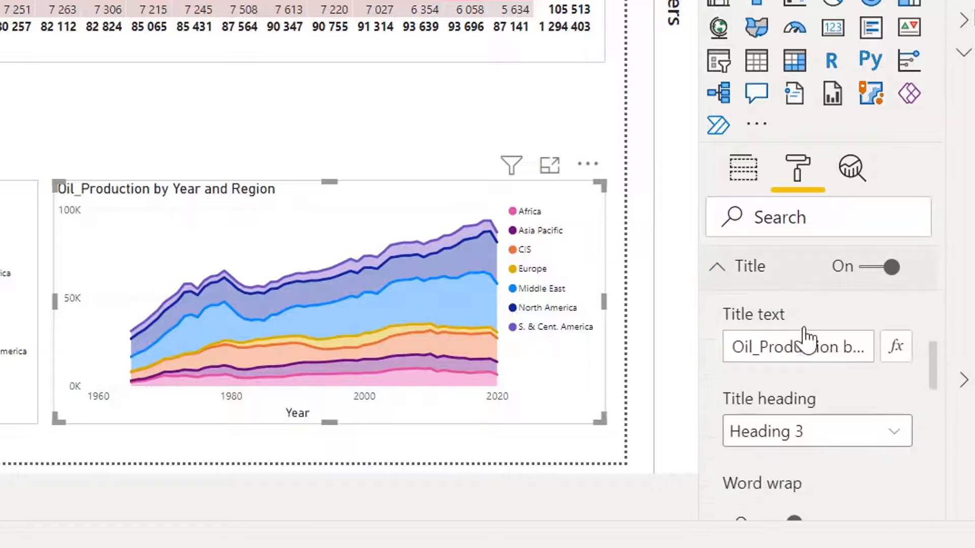
left_click(760, 349)
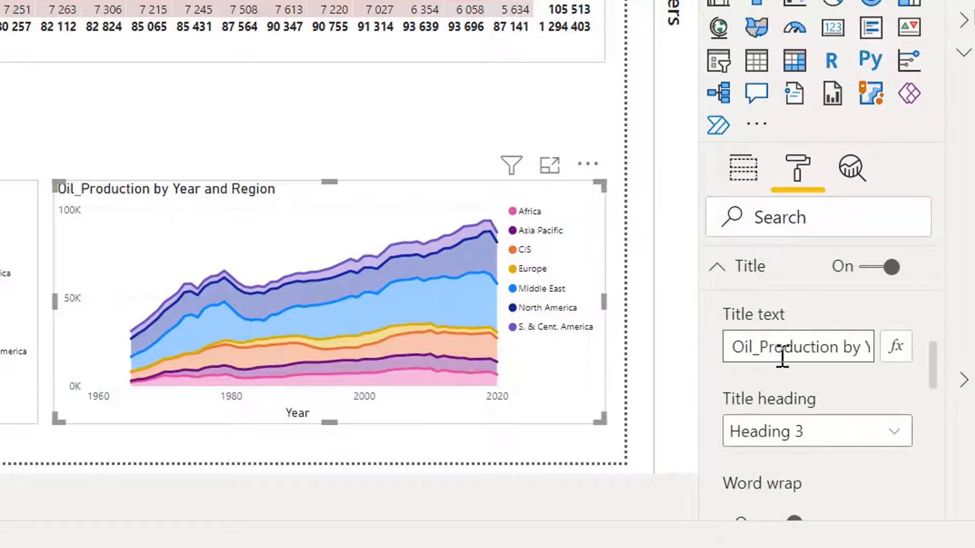
key("BackSpace")
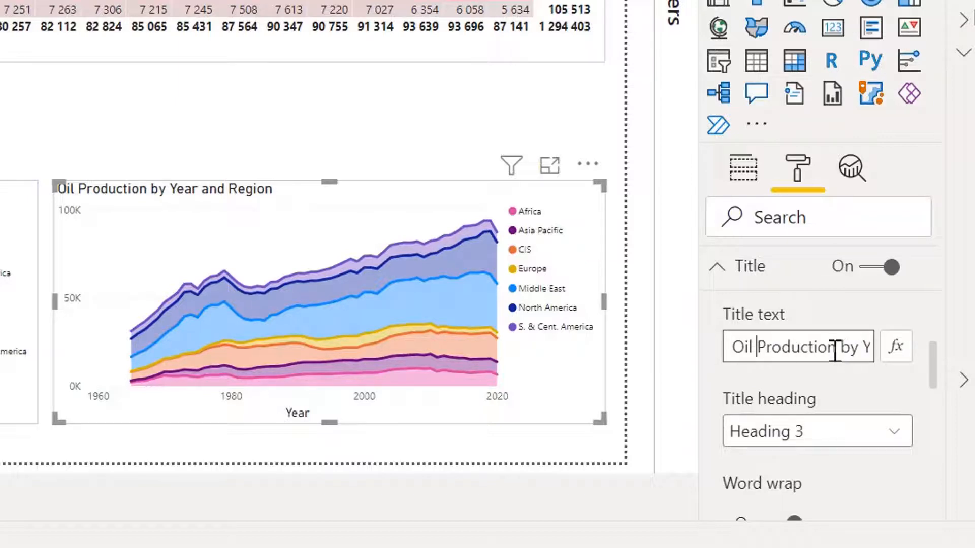
left_click_drag(835, 350, 944, 380)
left_click(912, 508)
- Set the area chart's title font color to dark blue and center the title
scroll(861, 454, "down", 3)
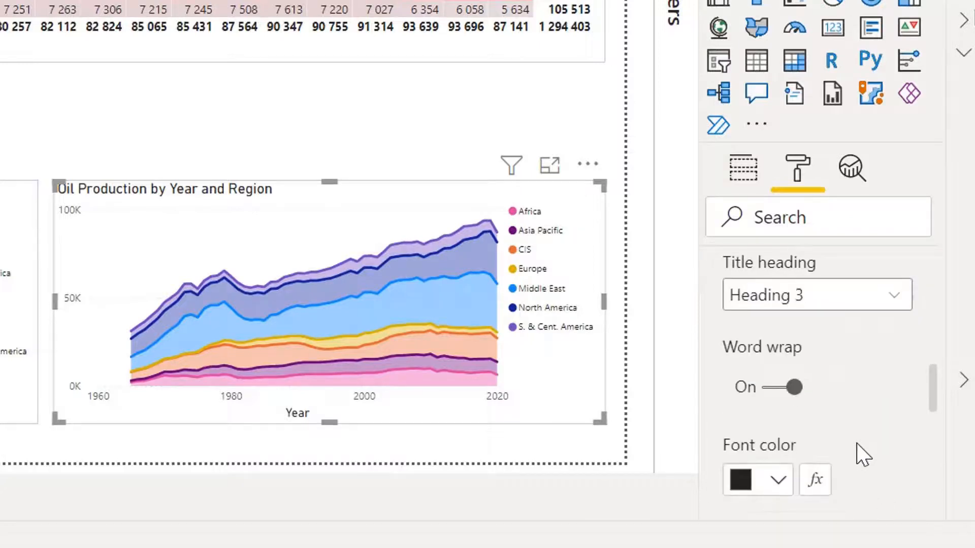
scroll(856, 443, "down", 3)
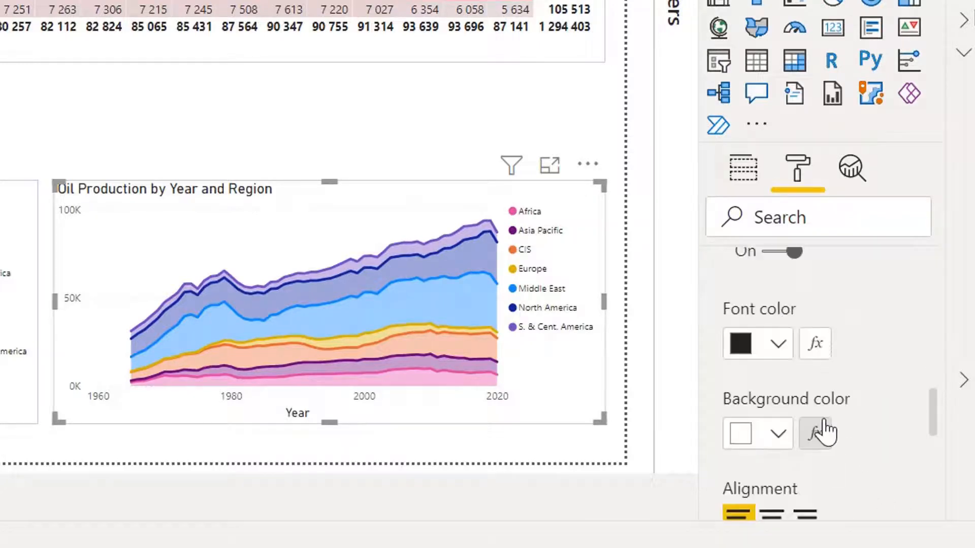
left_click(780, 348)
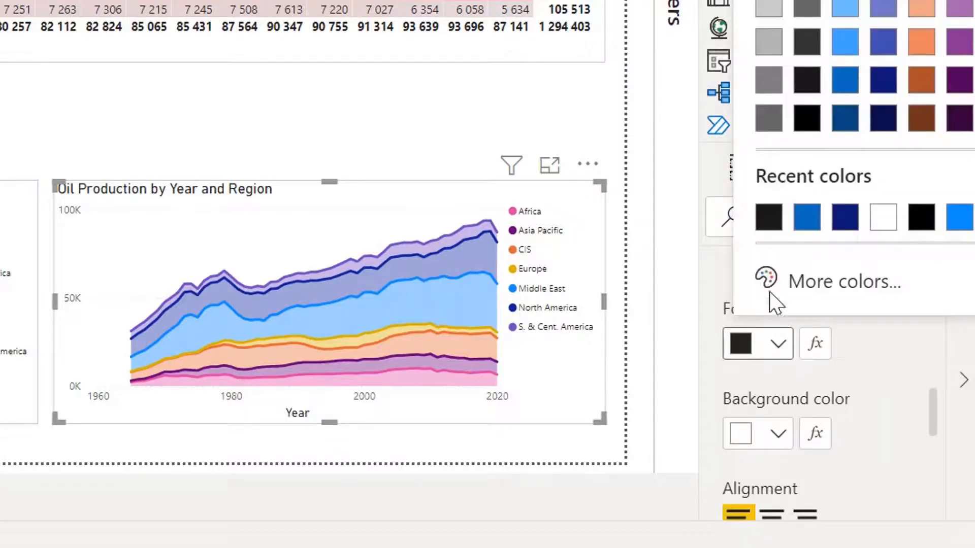
left_click(885, 87)
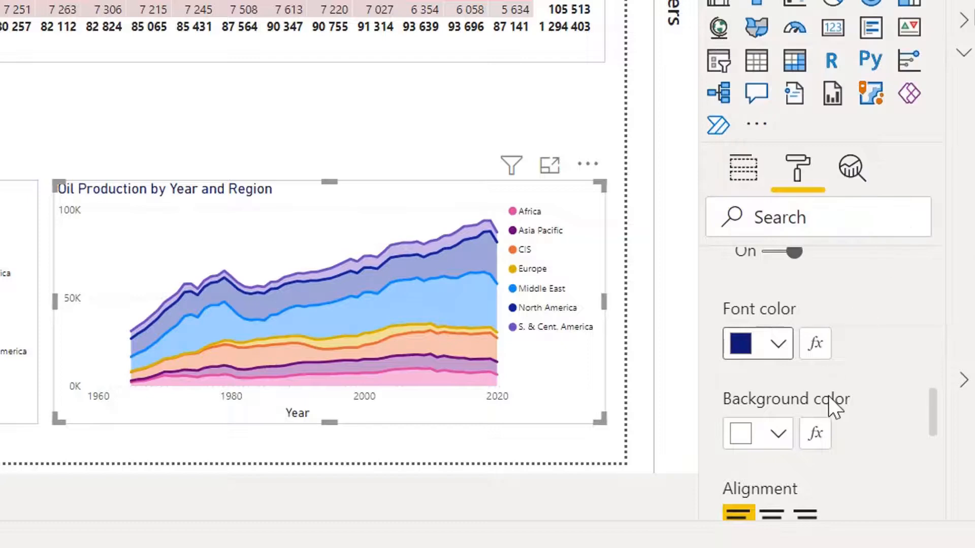
left_click(773, 514)
- Set the area chart's title font to Segoe UI Bold and its text size to 13 pt
scroll(880, 414, "down", 5)
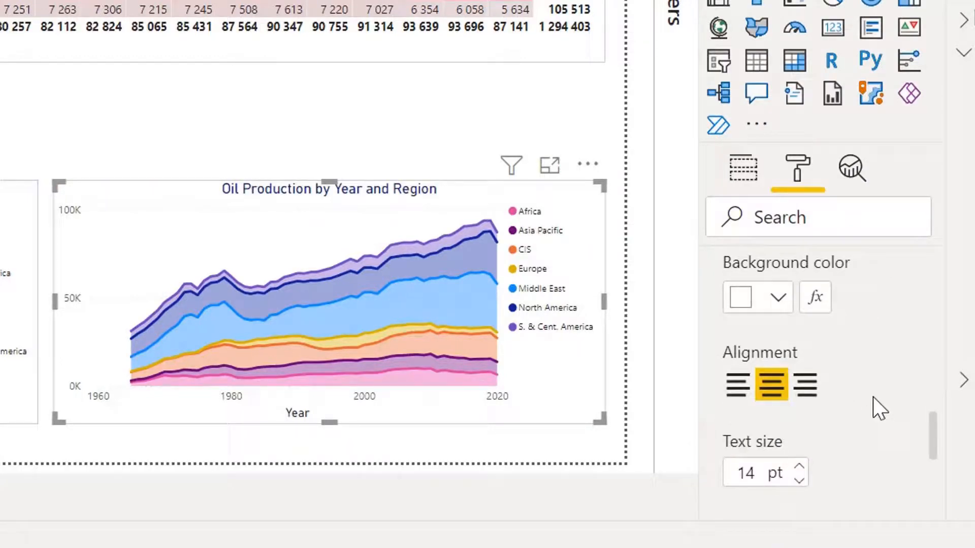
left_click(841, 436)
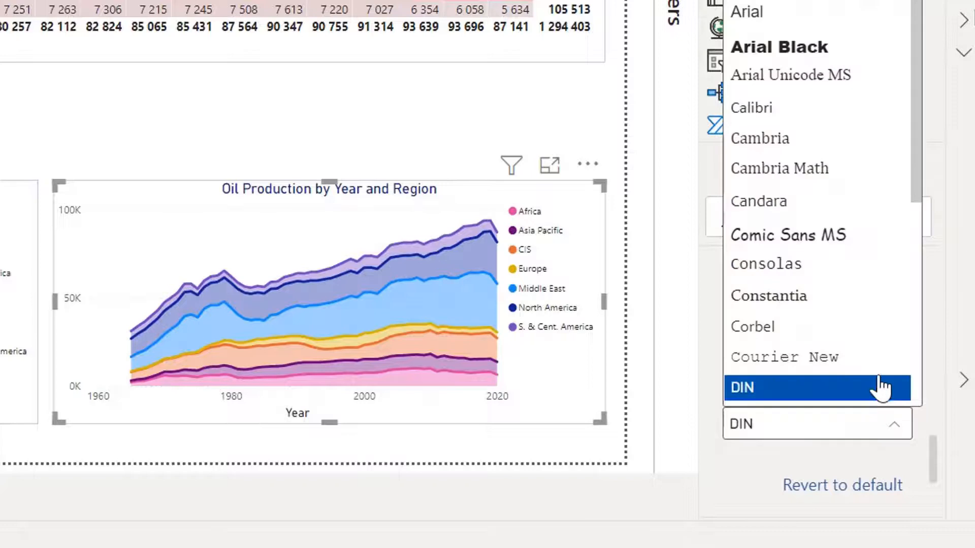
scroll(863, 234, "down", 4)
left_click(867, 213)
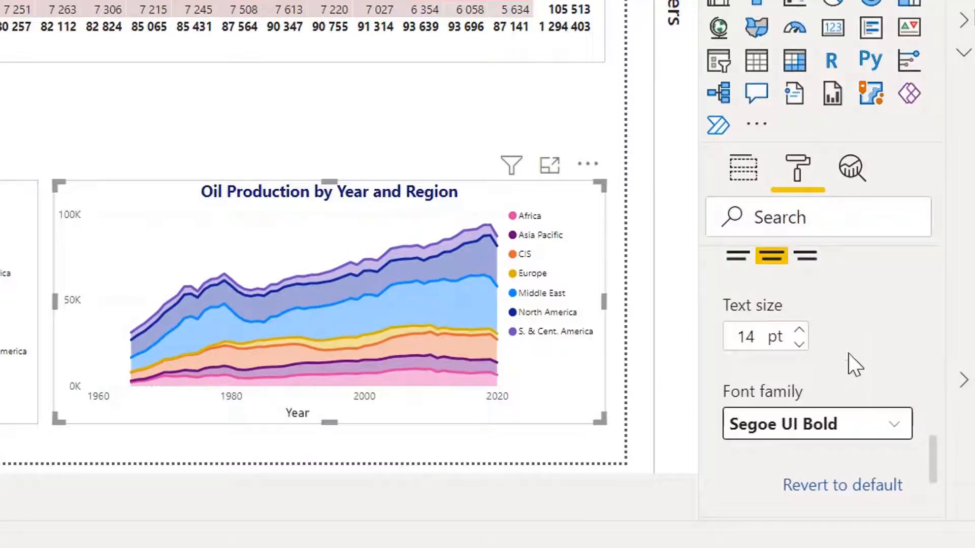
left_click(799, 344)
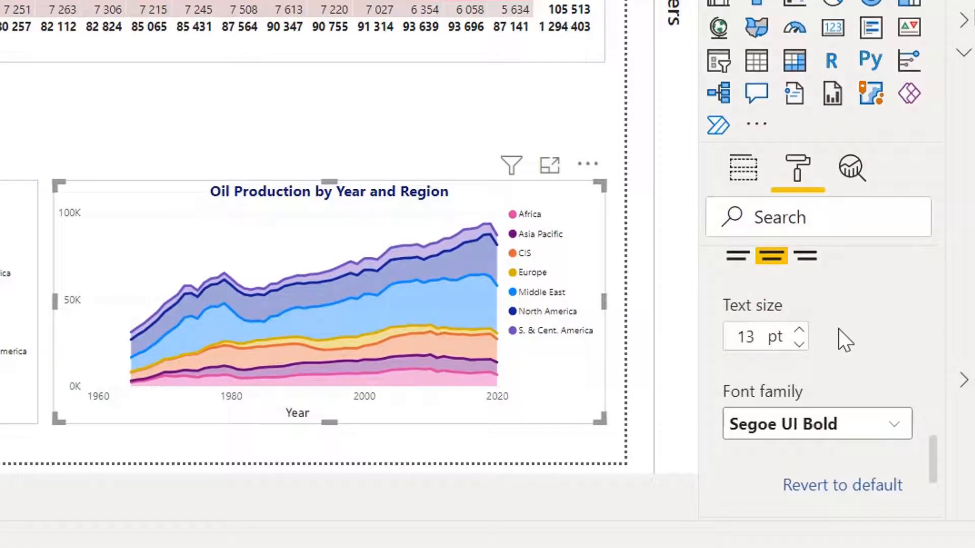
scroll(839, 329, "up", 10)
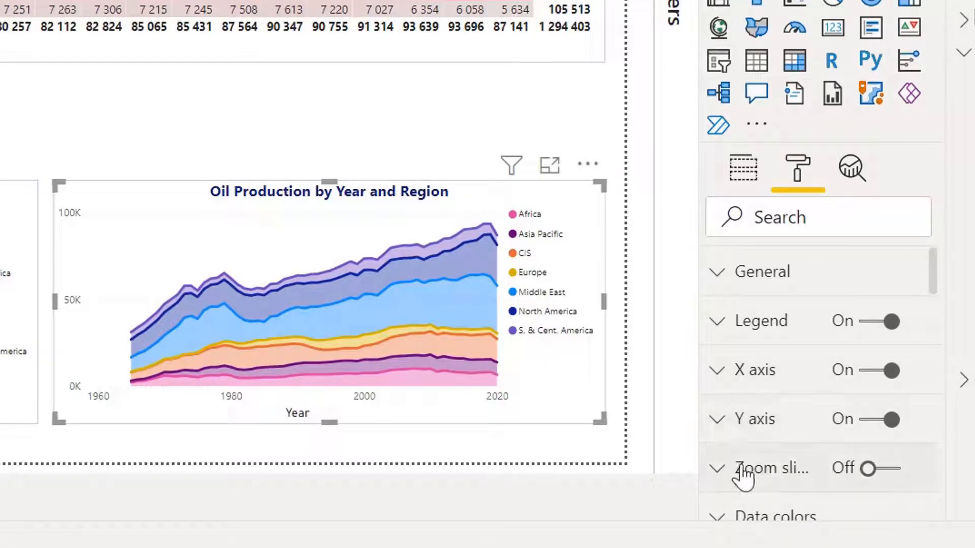
scroll(742, 477, "down", 5)
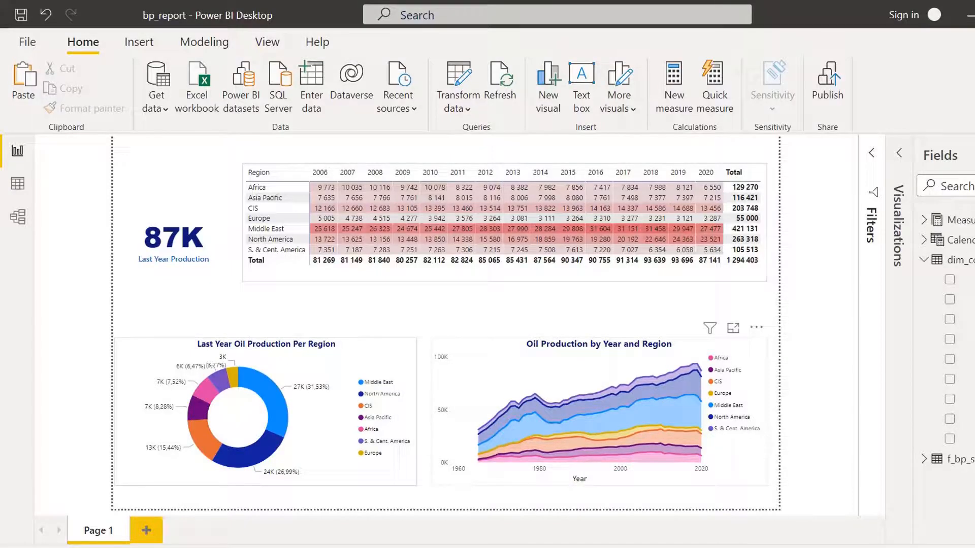